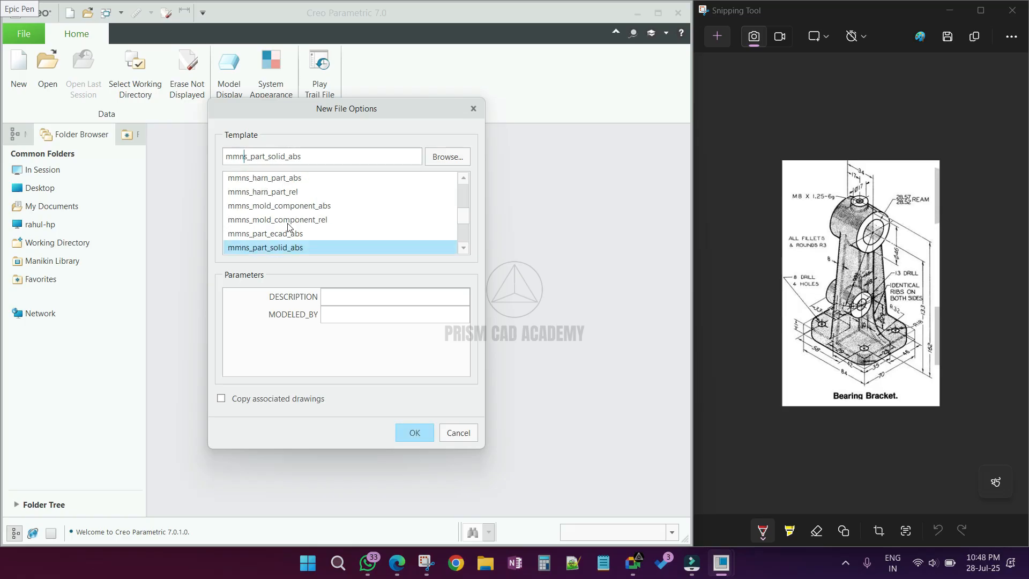
Step: Create the new part from the mmns_part_solid_abs template and turn on the datum plane name tags
{"action": "left_click", "coordinate": [414, 432]}
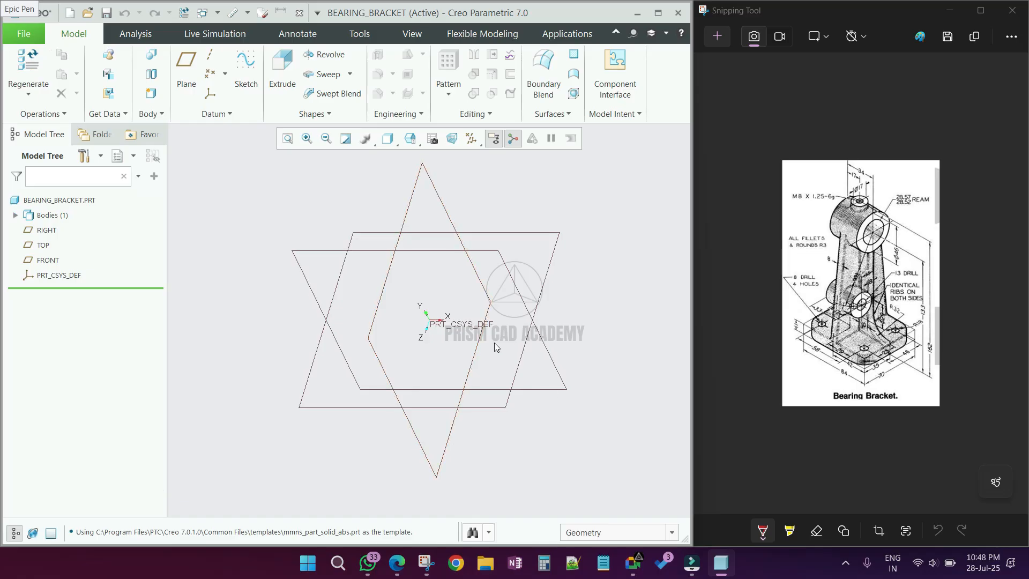
{"action": "left_click", "coordinate": [412, 34]}
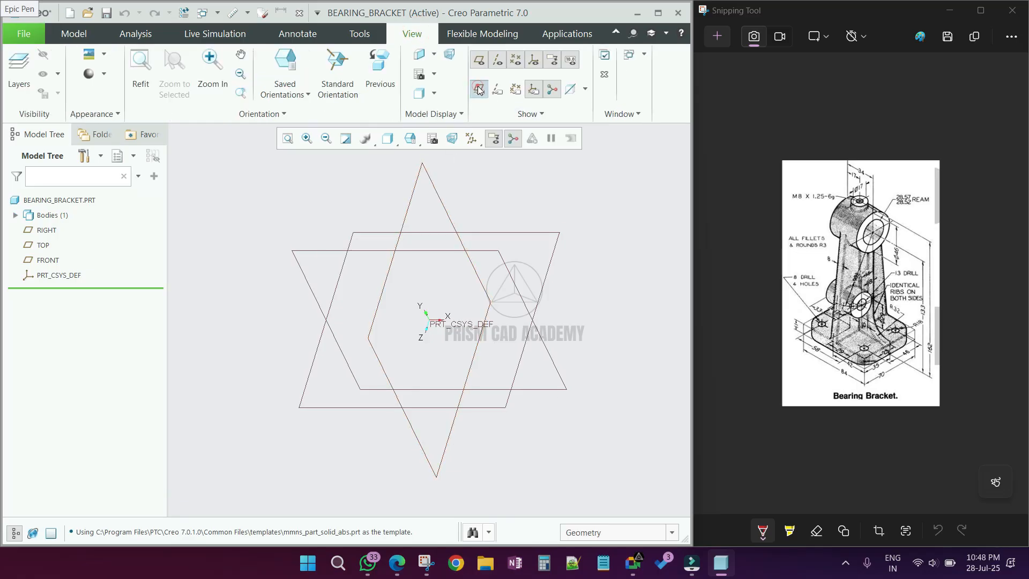
{"action": "left_click", "coordinate": [479, 90]}
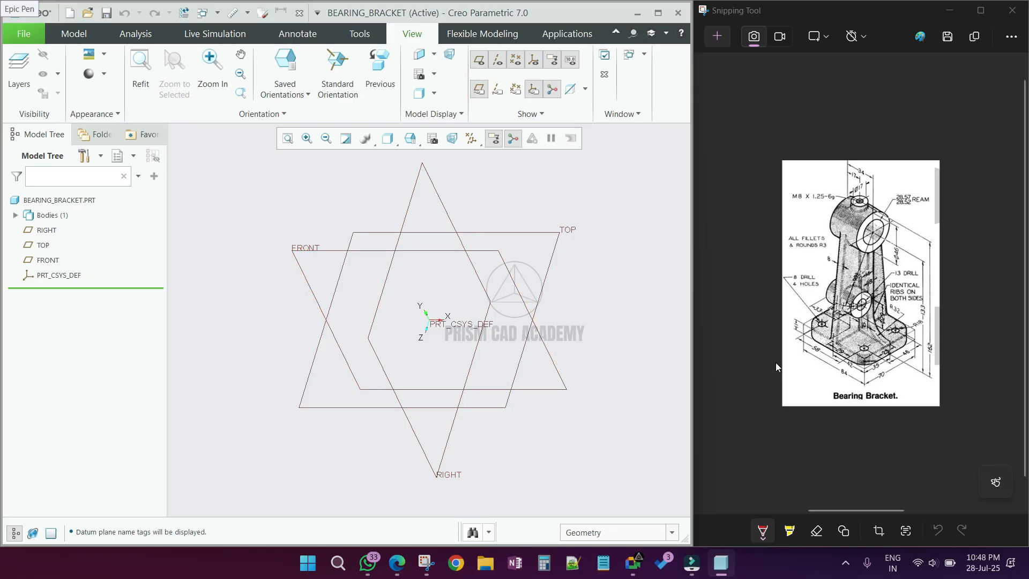
Step: In Snipping Tool, mark the front, right and top viewing directions on the bearing bracket drawing with arrows labelled F, R and T
{"action": "left_click", "coordinate": [820, 403]}
{"action": "mouse_move", "coordinate": [788, 382]}
{"action": "left_mouse_down"}
{"action": "mouse_move", "coordinate": [804, 368]}
{"action": "mouse_move", "coordinate": [810, 396]}
{"action": "left_mouse_up"}
{"action": "left_click_drag", "start_coordinate": [935, 385], "coordinate": [913, 373]}
{"action": "left_click_drag", "start_coordinate": [922, 372], "coordinate": [927, 400]}
{"action": "left_click", "coordinate": [922, 397]}
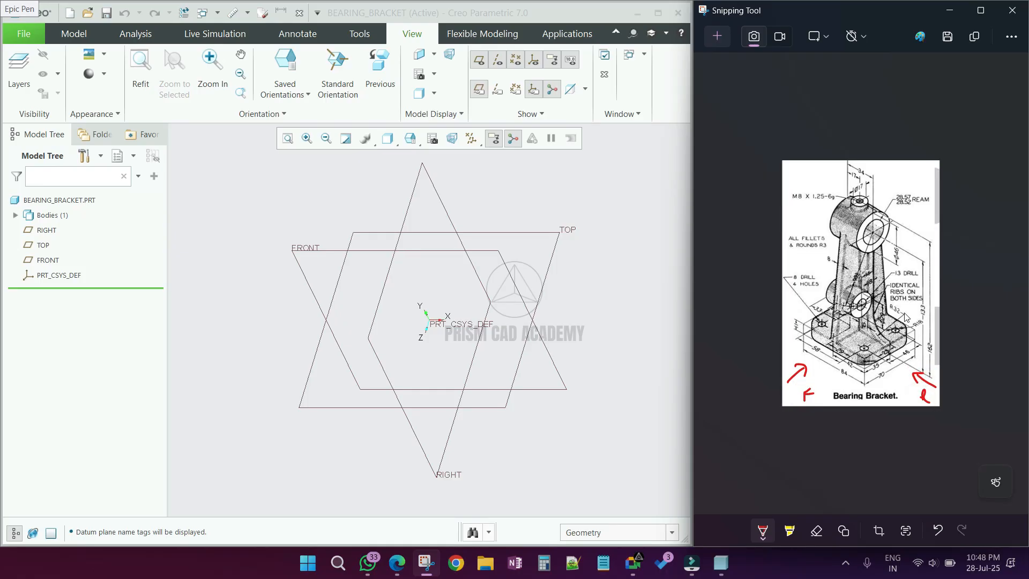
{"action": "mouse_move", "coordinate": [887, 170]}
{"action": "left_mouse_down"}
{"action": "mouse_move", "coordinate": [891, 192]}
{"action": "mouse_move", "coordinate": [907, 178]}
{"action": "left_mouse_up"}
{"action": "left_click", "coordinate": [903, 179]}
Step: In Creo Parametric, start an Extrude sketch on the TOP plane, using the RIGHT plane as reference with orientation Right
{"action": "left_click", "coordinate": [227, 229]}
{"action": "scroll", "coordinate": [342, 332], "scroll_direction": "up", "scroll_amount": 2}
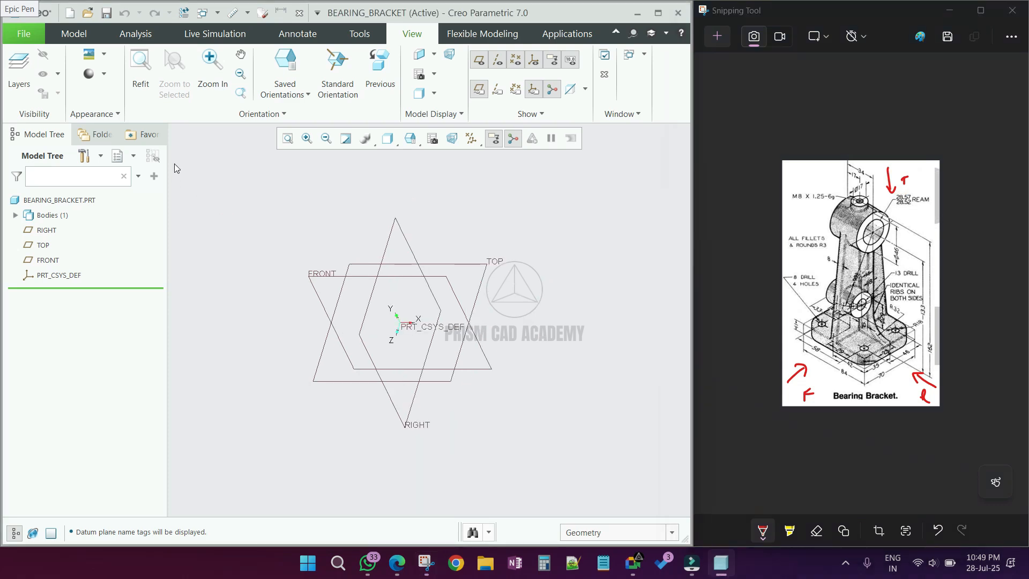
{"action": "left_click", "coordinate": [74, 34]}
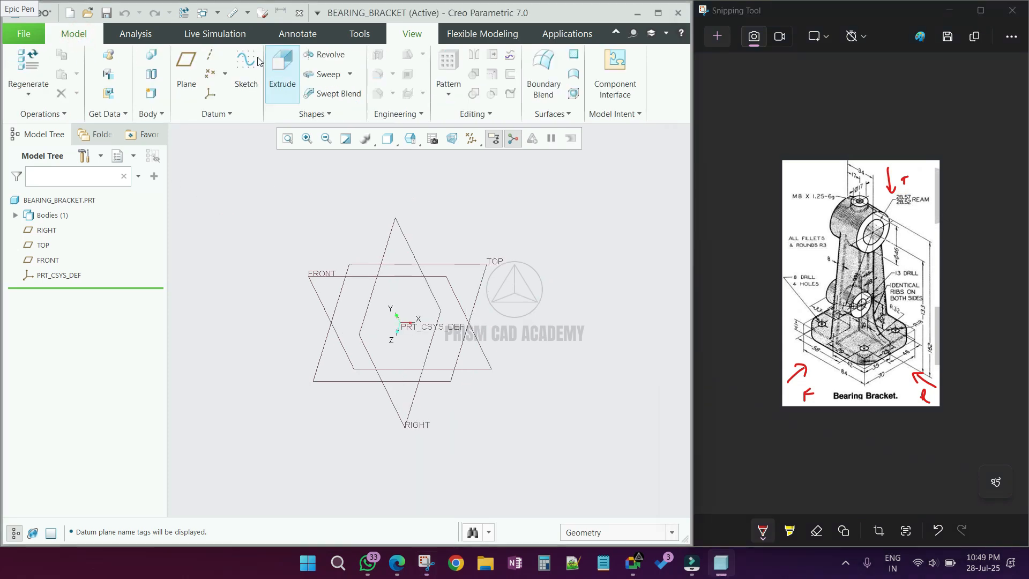
{"action": "left_click", "coordinate": [282, 70]}
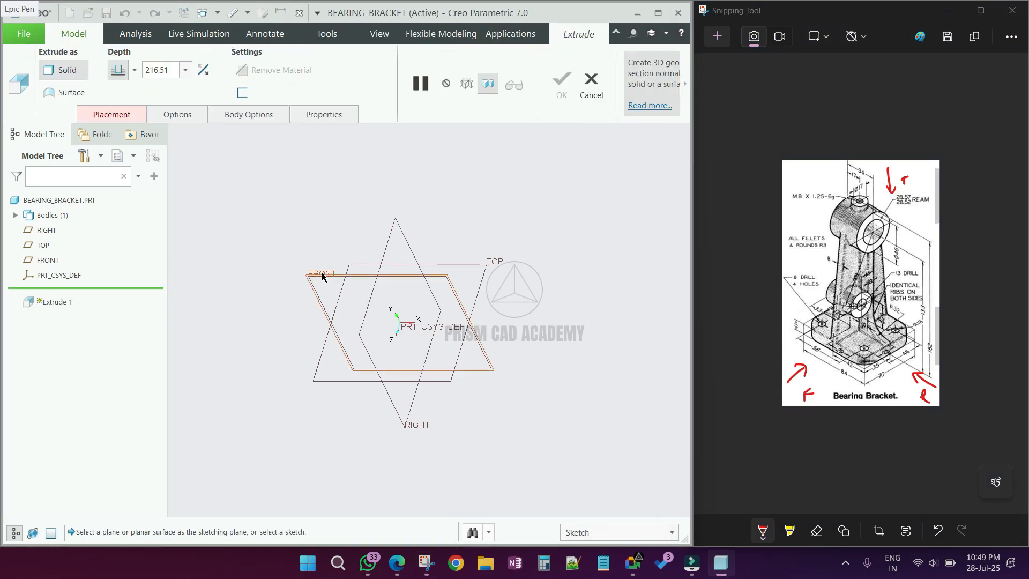
{"action": "left_click", "coordinate": [41, 245]}
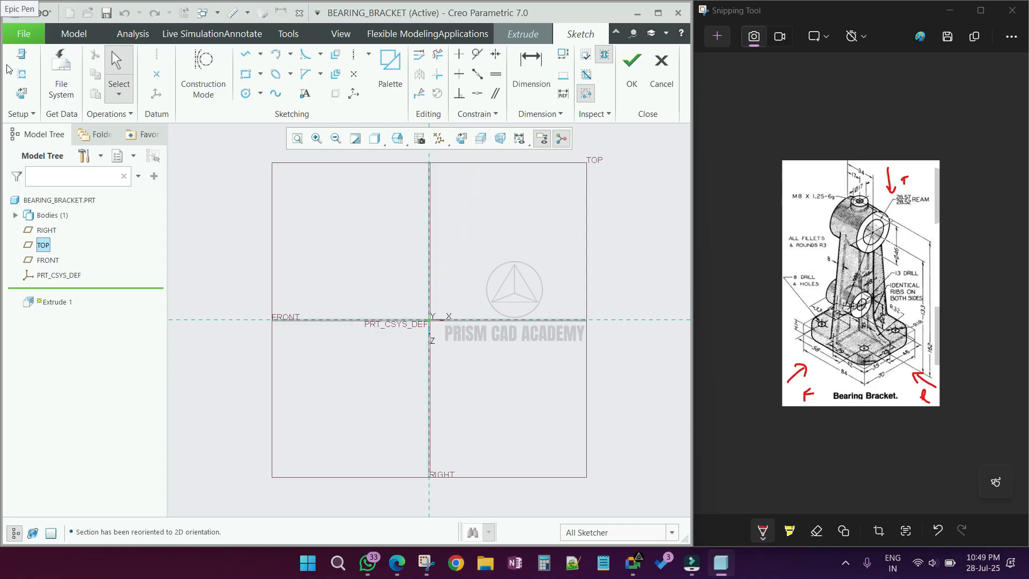
{"action": "left_click", "coordinate": [20, 55]}
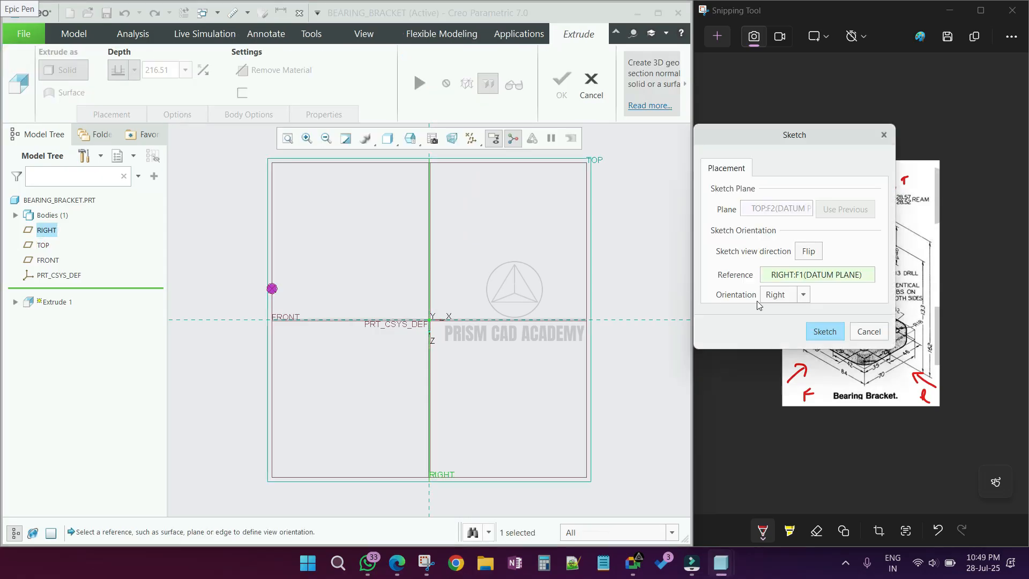
{"action": "left_click", "coordinate": [835, 331]}
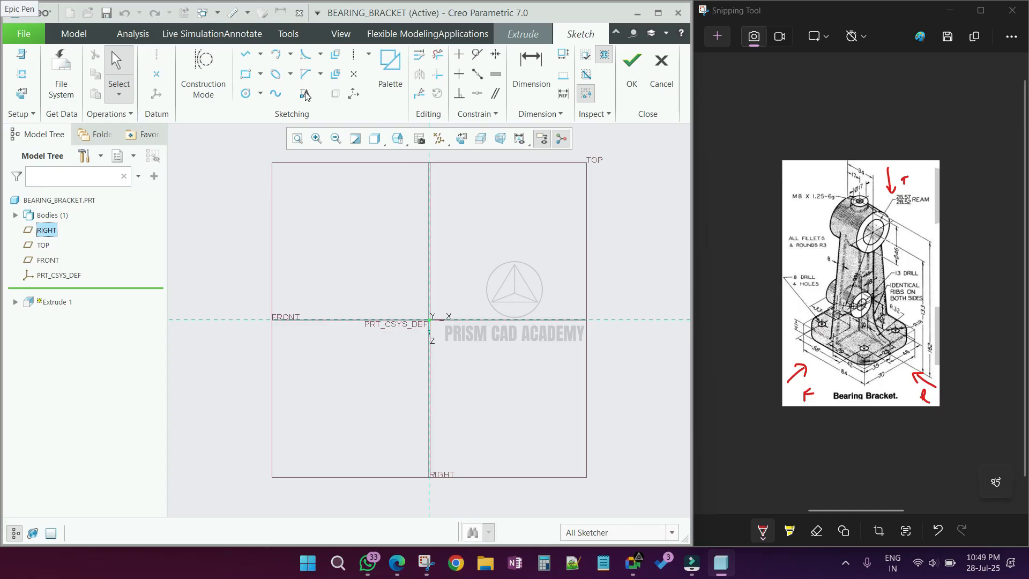
Step: Sketch a center rectangle centred on the origin for the base plate
{"action": "left_click", "coordinate": [260, 74]}
{"action": "left_click", "coordinate": [273, 126]}
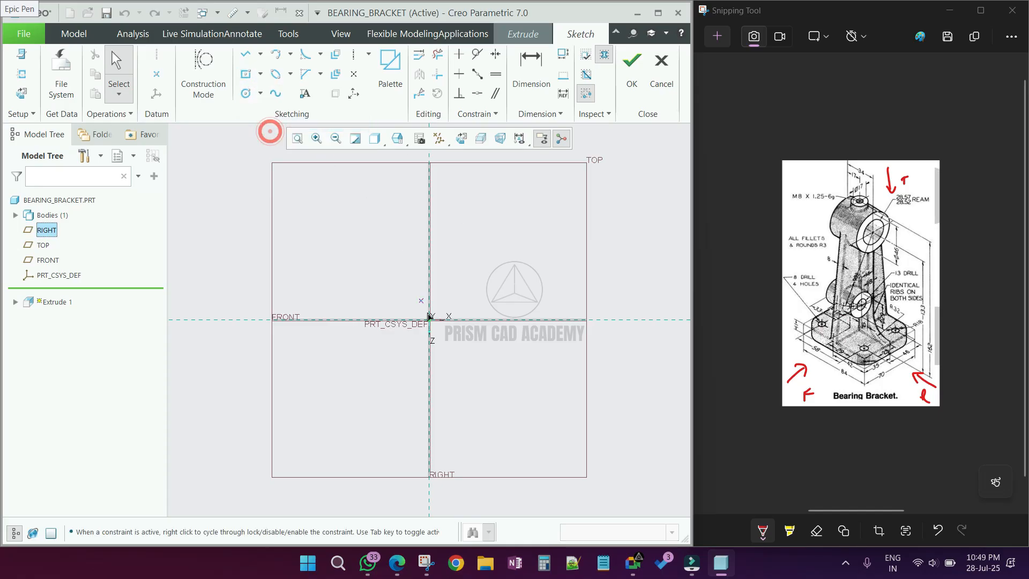
{"action": "left_click", "coordinate": [429, 319]}
{"action": "left_click", "coordinate": [513, 254]}
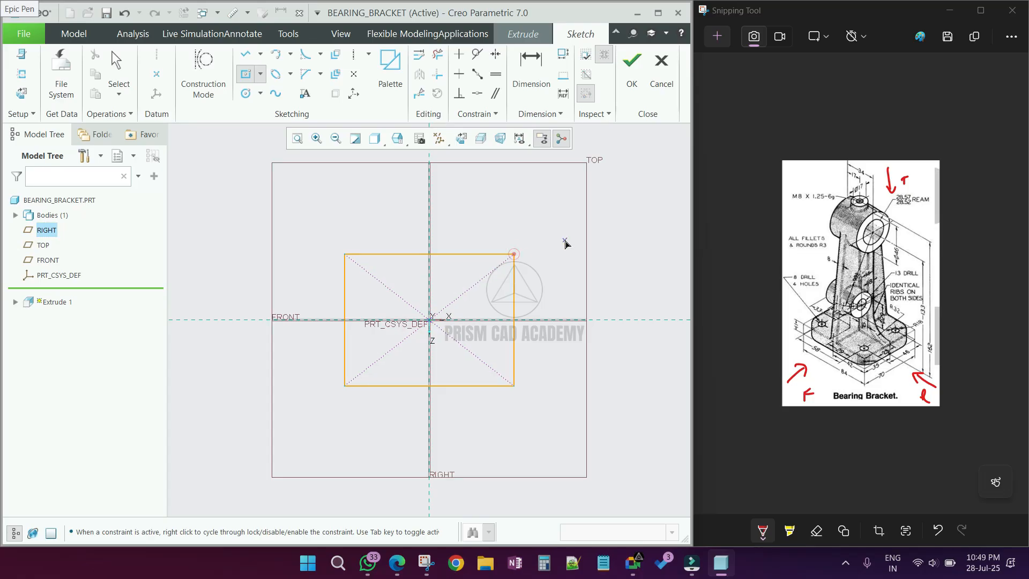
{"action": "middle_click", "coordinate": [565, 241]}
Step: Set the base rectangle's height to 70 mm and width to 84 mm, and finish the sketch
{"action": "double_click", "coordinate": [531, 307]}
{"action": "type", "text": "70"}
{"action": "key", "text": "Return"}
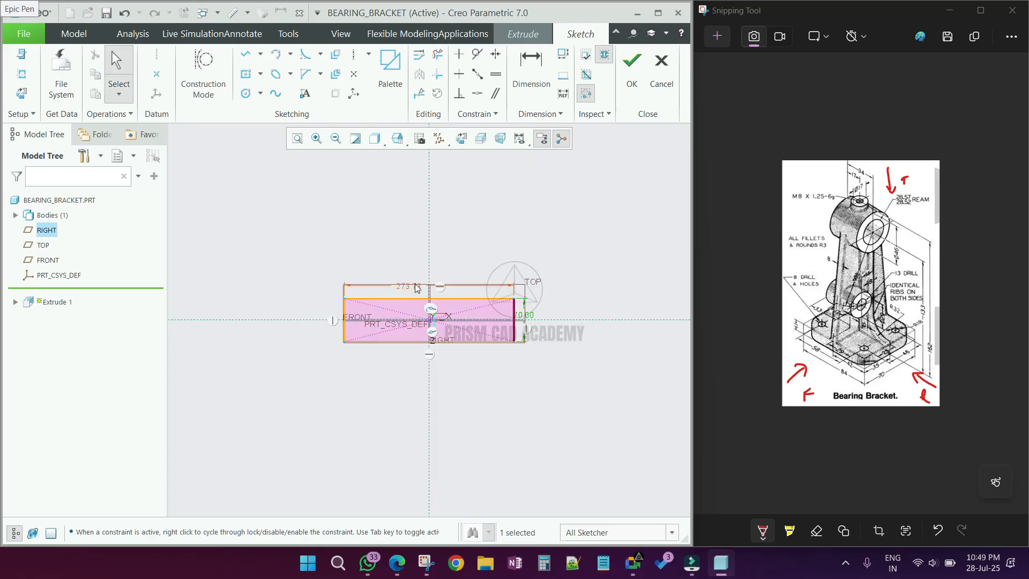
{"action": "double_click", "coordinate": [417, 288]}
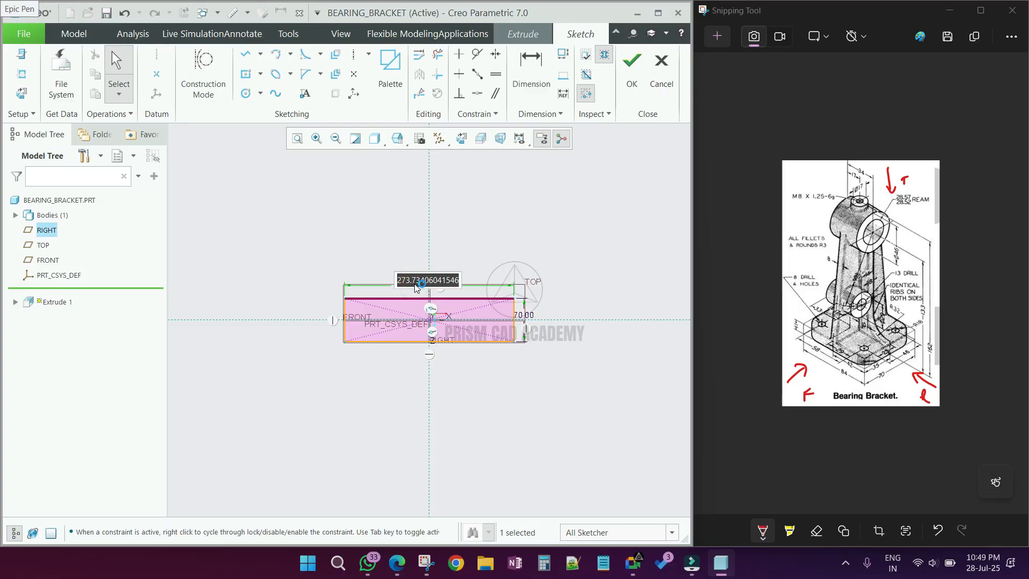
{"action": "type", "text": "84"}
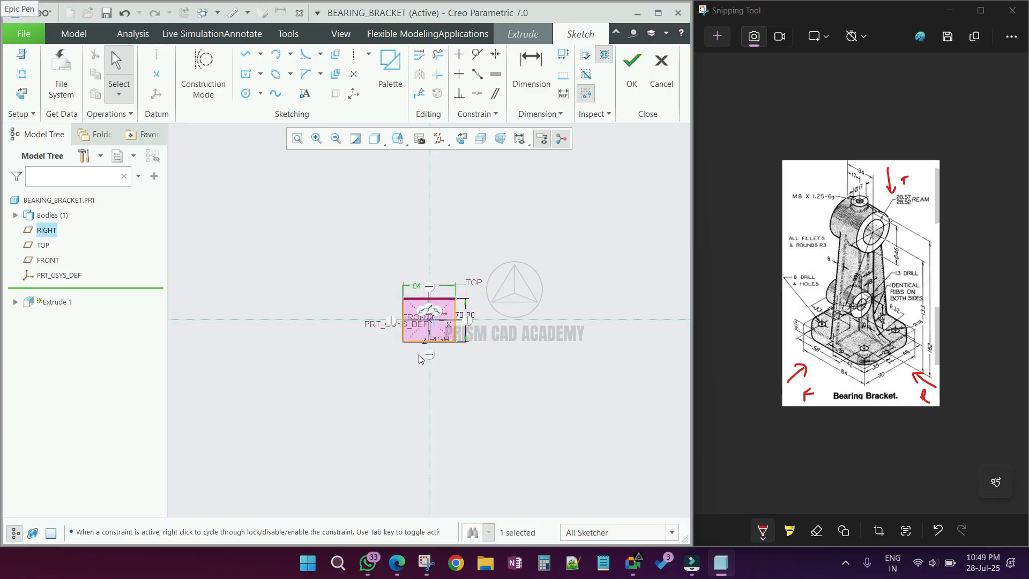
{"action": "key", "text": "Return"}
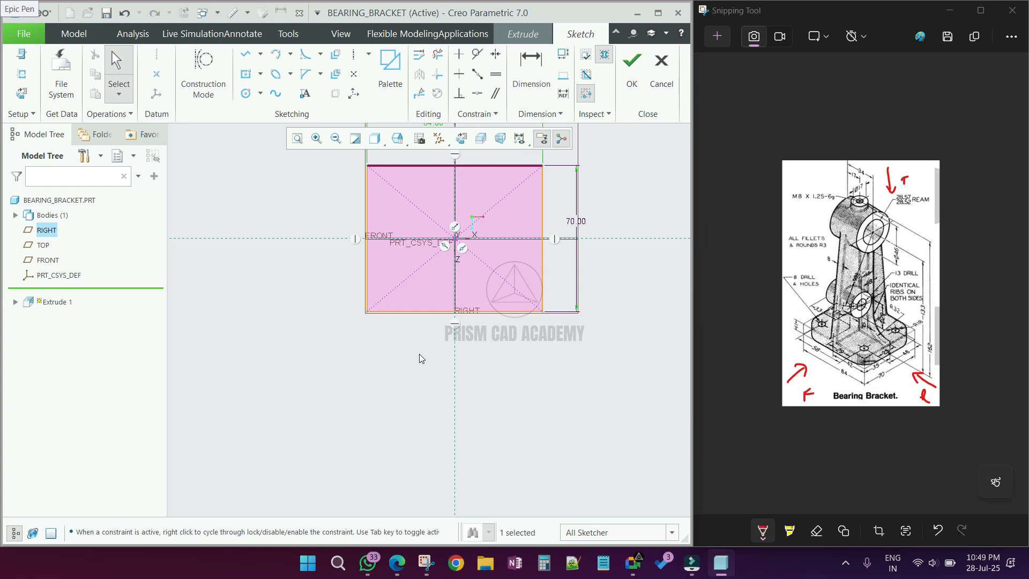
{"action": "left_click", "coordinate": [631, 67]}
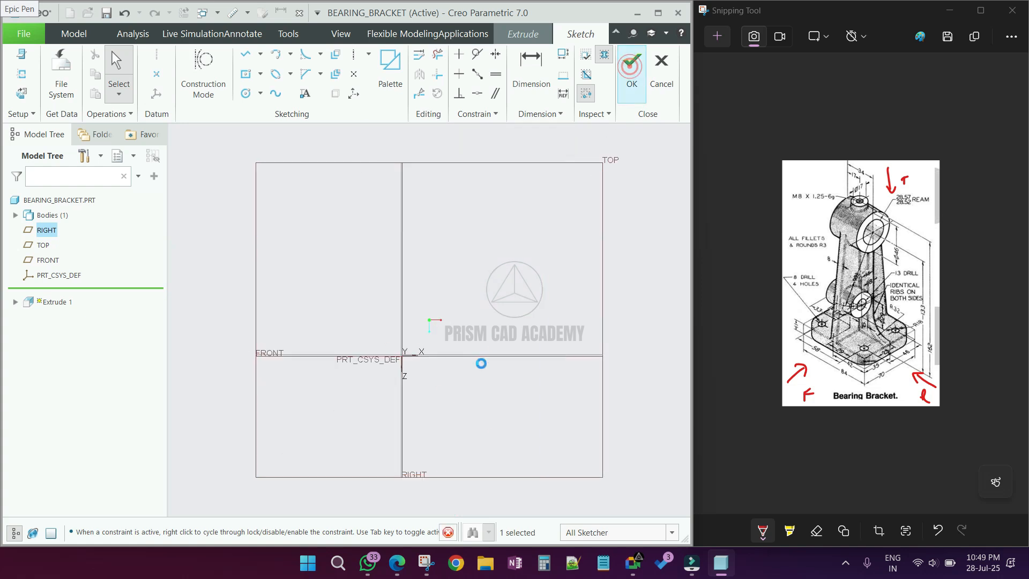
Step: Extrude the base rectangle to a depth of 11 mm and complete the feature
{"action": "left_click", "coordinate": [799, 335]}
{"action": "scroll", "coordinate": [799, 338], "scroll_direction": "up", "scroll_amount": 3, "text": "ctrl"}
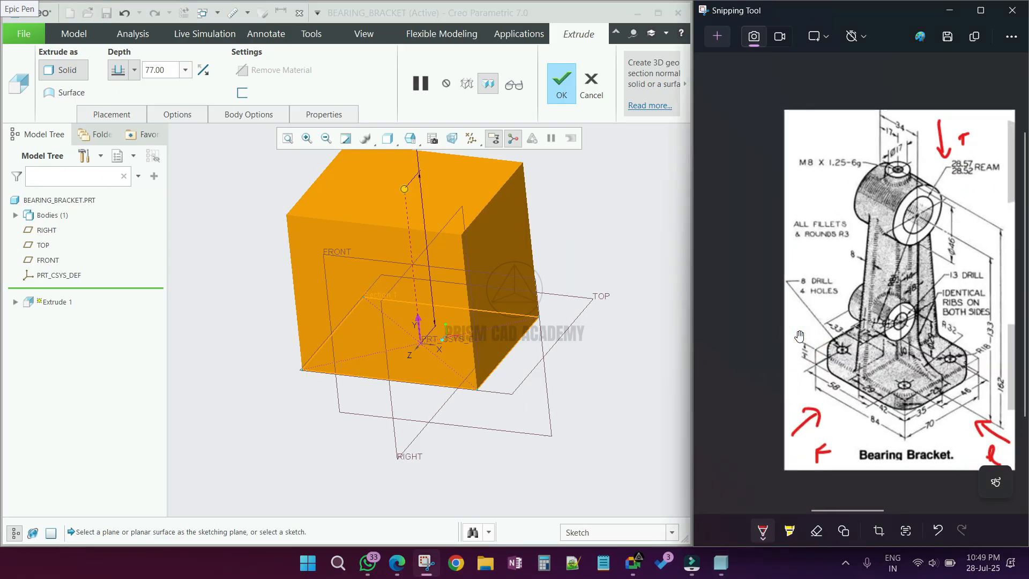
{"action": "scroll", "coordinate": [807, 357], "scroll_direction": "down", "scroll_amount": 2}
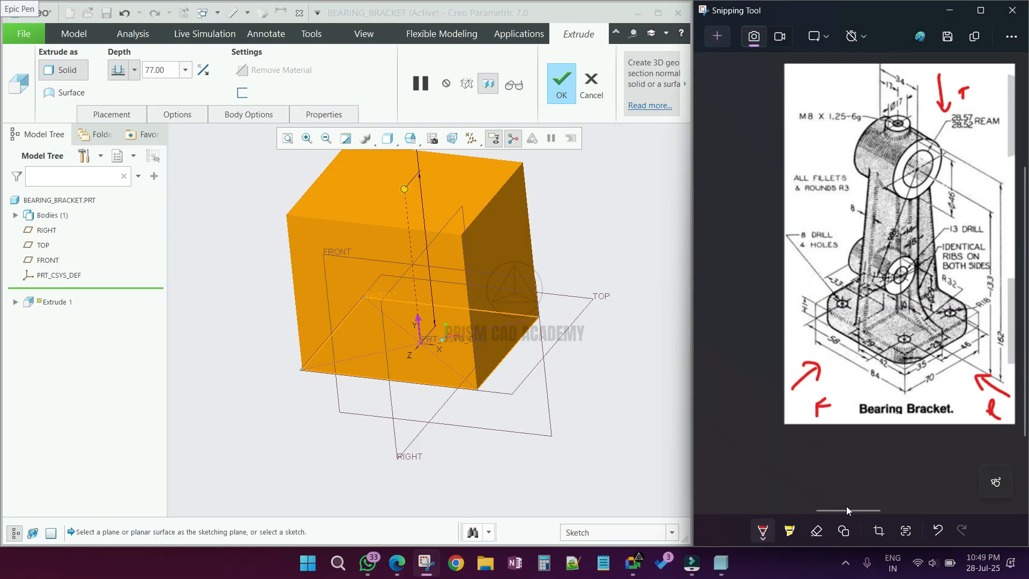
{"action": "left_click_drag", "start_coordinate": [849, 509], "coordinate": [860, 509]}
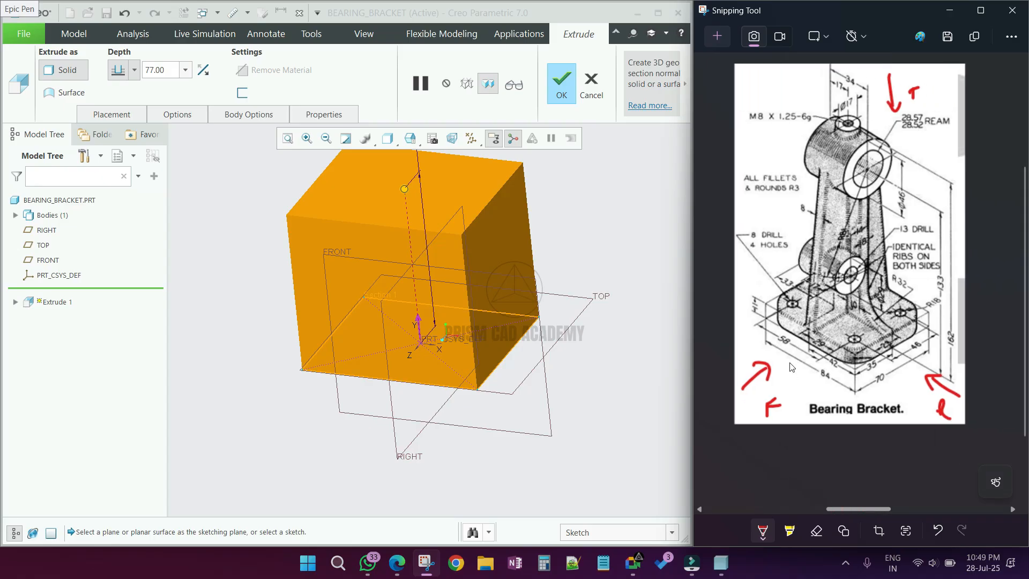
{"action": "left_click", "coordinate": [168, 68]}
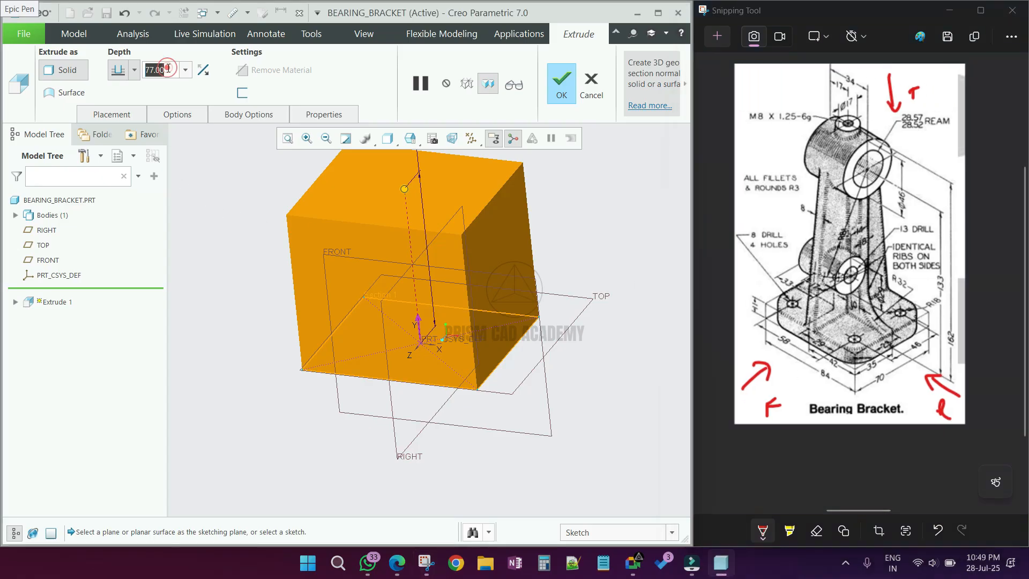
{"action": "double_click", "coordinate": [168, 68]}
{"action": "type", "text": "11"}
{"action": "key", "text": "Return"}
{"action": "middle_click", "coordinate": [281, 235]}
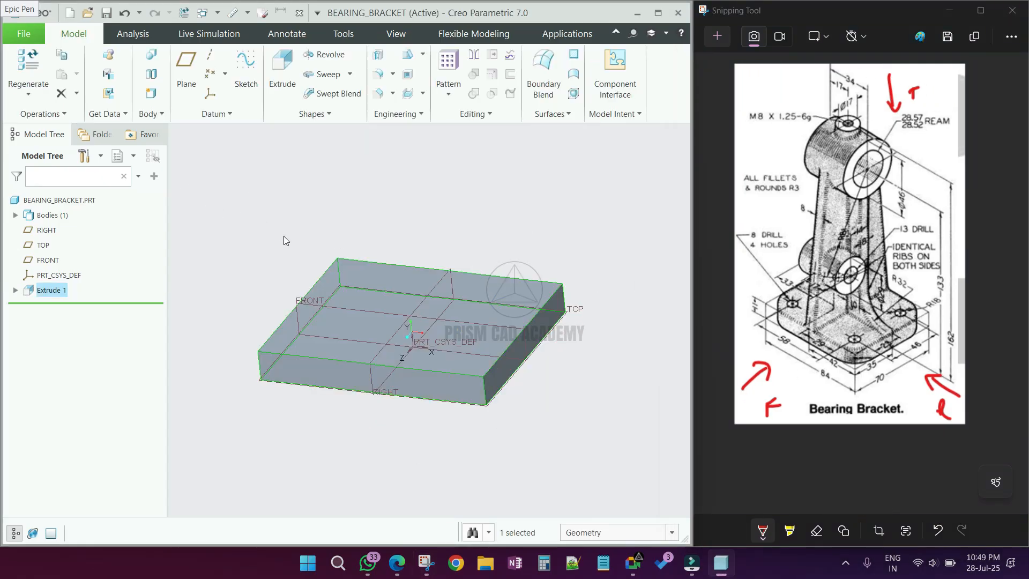
Step: Change the model's display style to shaded with edges
{"action": "left_click", "coordinate": [396, 141]}
{"action": "left_click", "coordinate": [445, 186]}
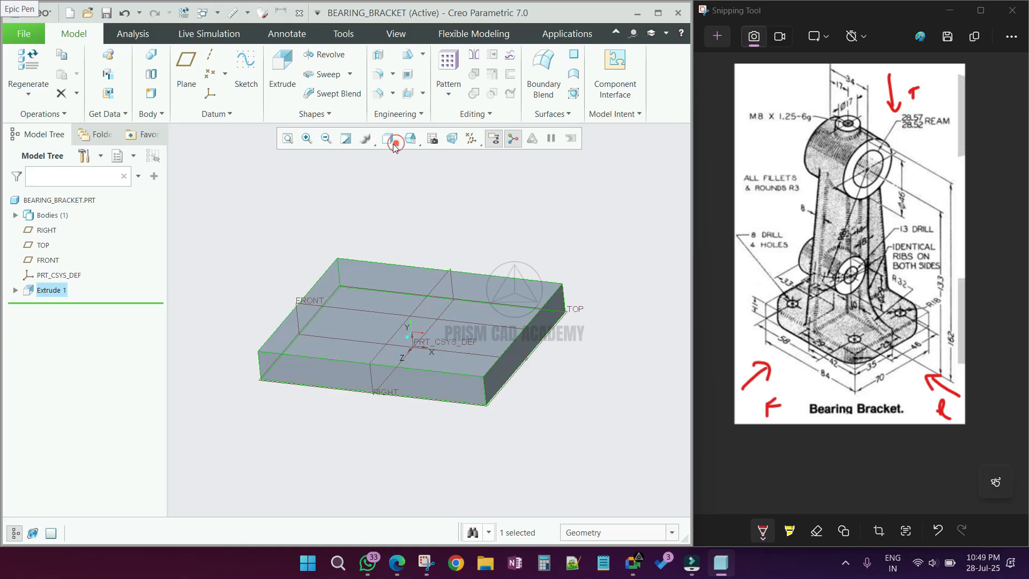
{"action": "left_click", "coordinate": [445, 246]}
{"action": "middle_click_drag", "start_coordinate": [468, 243], "coordinate": [505, 319]}
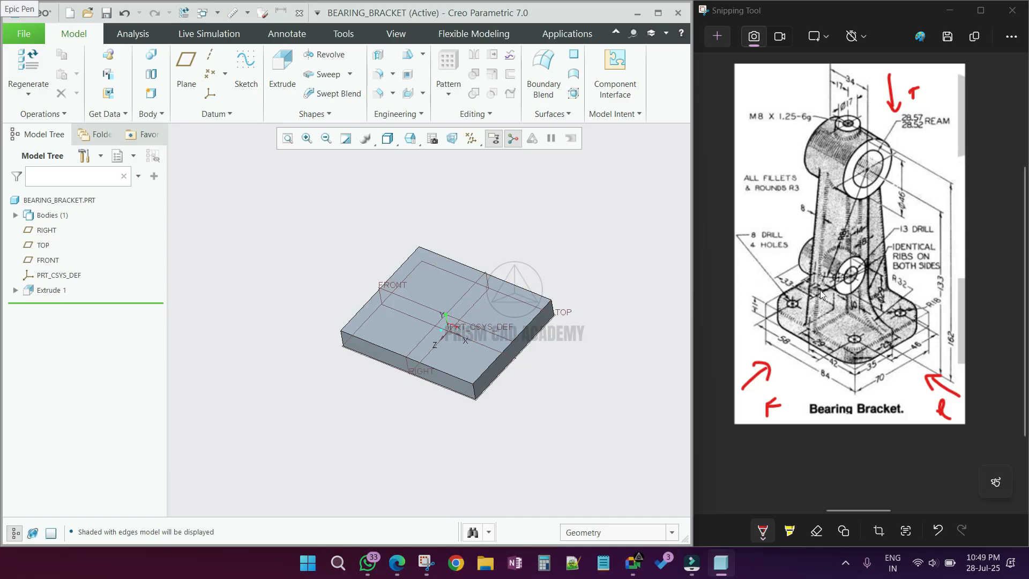
Step: Start an Extrude sketch on the RIGHT plane and add the base plate's top face and both side faces as sketch references
{"action": "left_click", "coordinate": [281, 69]}
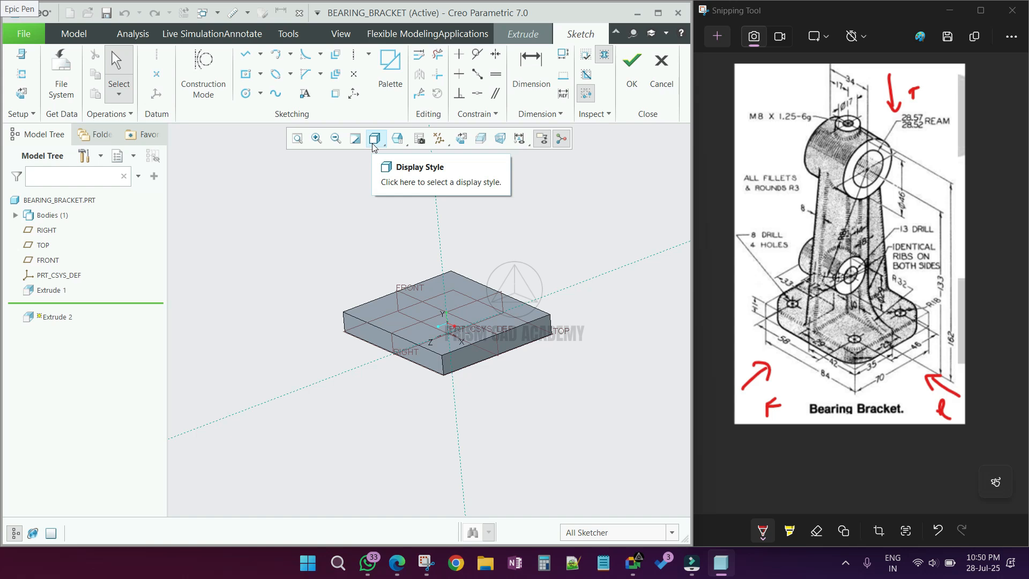
{"action": "left_click", "coordinate": [460, 140]}
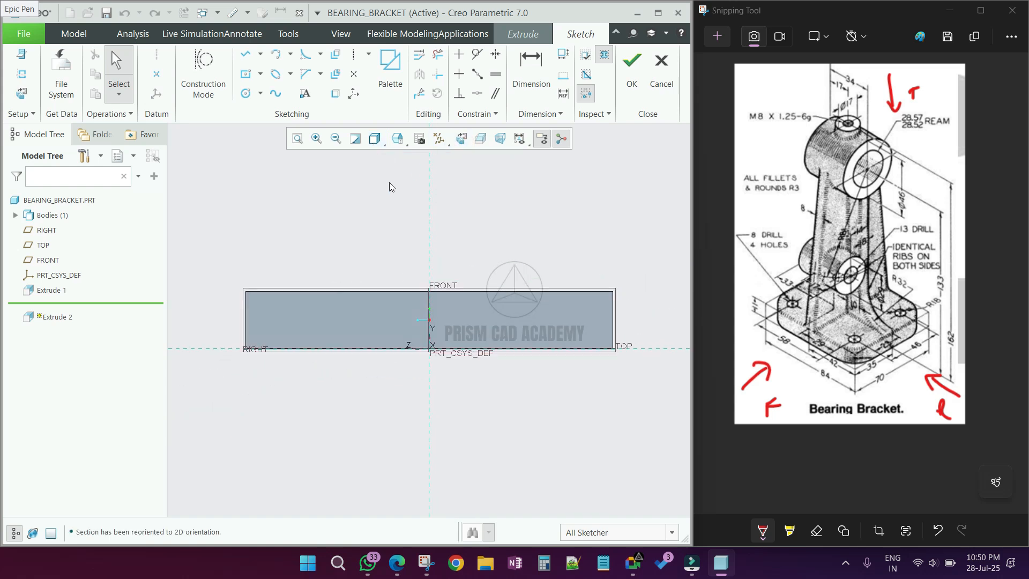
{"action": "left_click", "coordinate": [21, 73]}
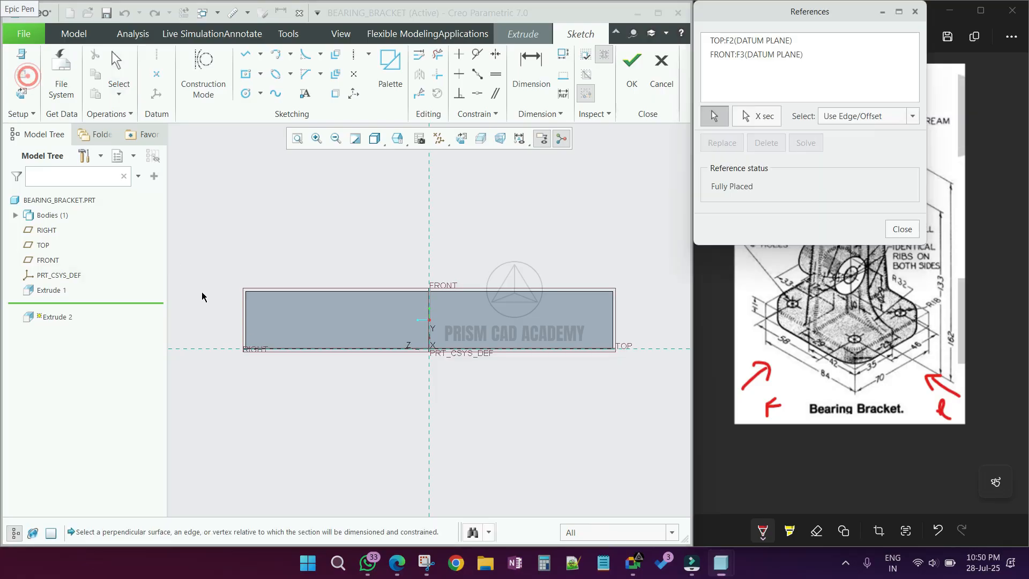
{"action": "left_click", "coordinate": [245, 324]}
{"action": "left_click", "coordinate": [257, 290]}
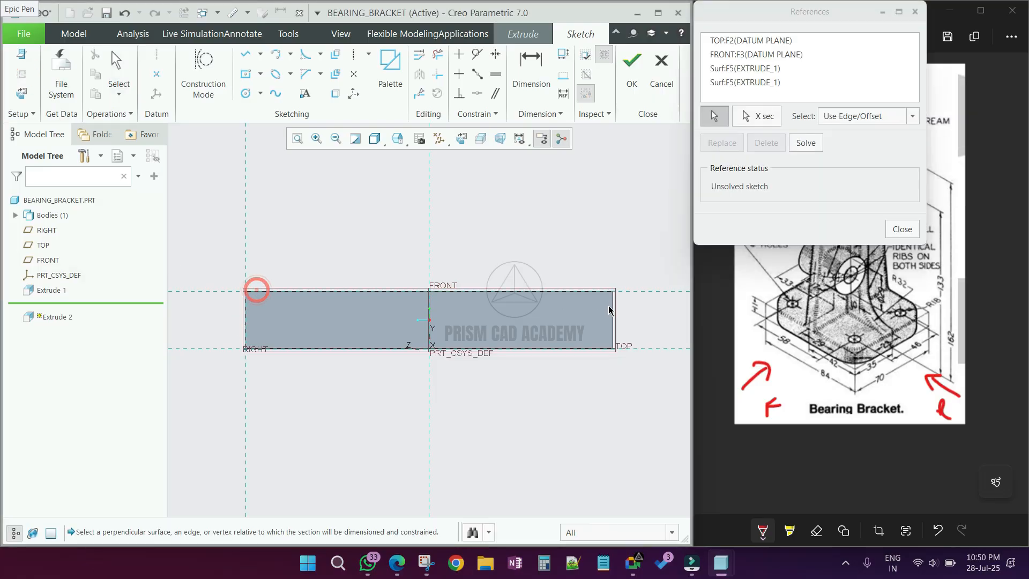
{"action": "left_click", "coordinate": [613, 309]}
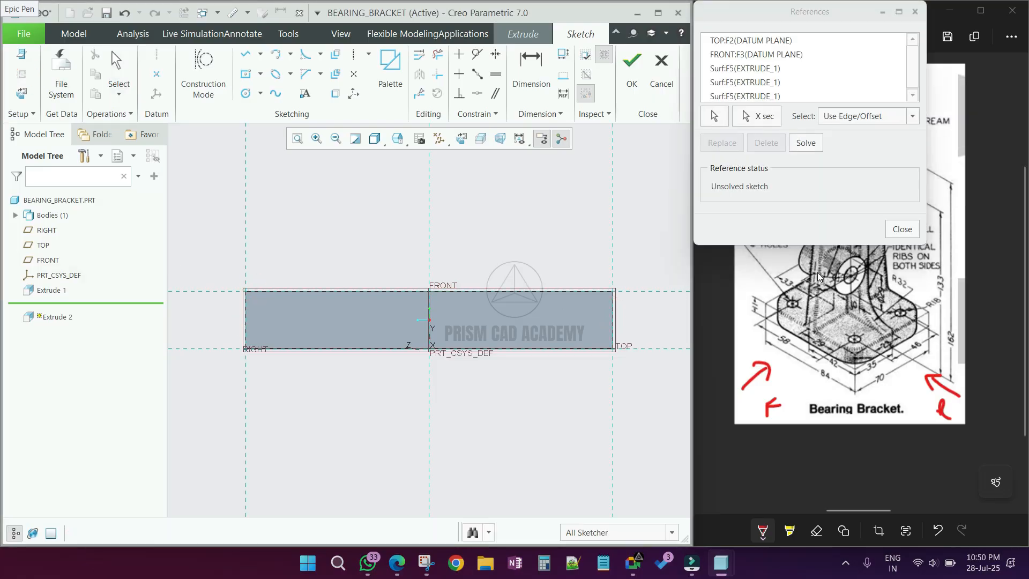
{"action": "left_click", "coordinate": [892, 232]}
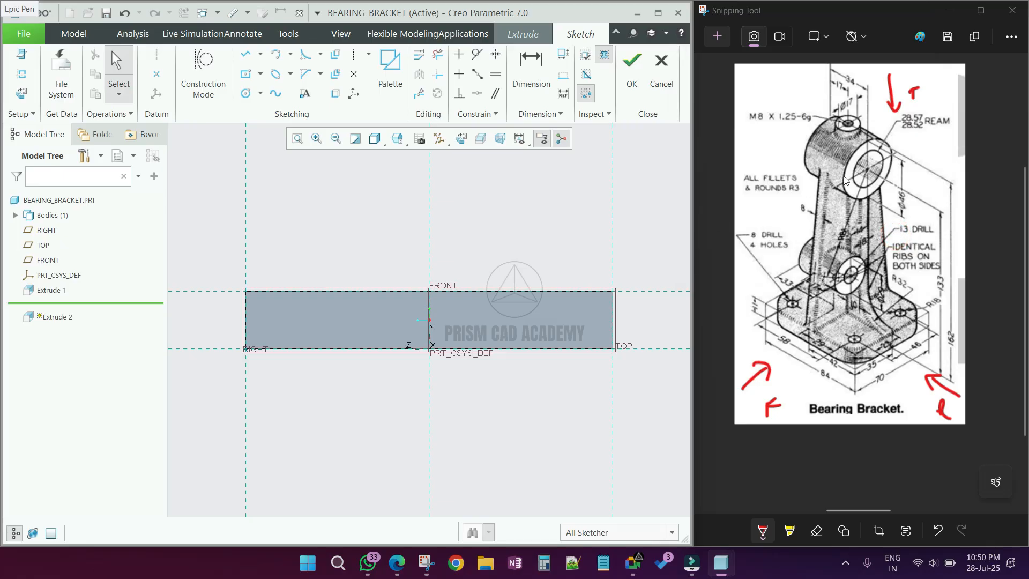
Step: Draw an open tapered three-line profile rising from the base's upper corners to a horizontal top line about 40 mm long
{"action": "left_click", "coordinate": [246, 53]}
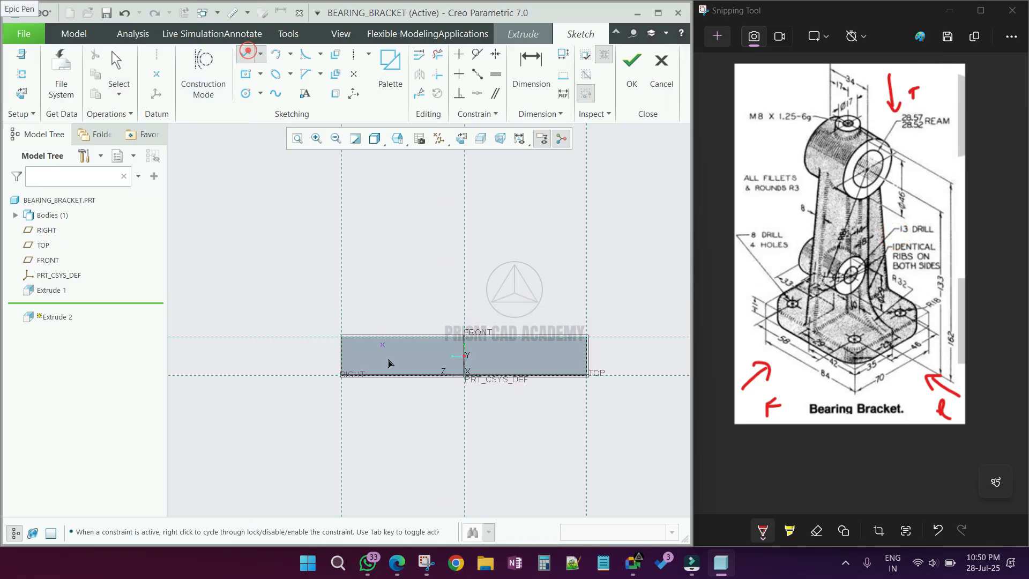
{"action": "scroll", "coordinate": [369, 357], "scroll_direction": "up", "scroll_amount": 3}
{"action": "left_click", "coordinate": [380, 232]}
{"action": "left_click", "coordinate": [442, 232]}
{"action": "left_click", "coordinate": [465, 346]}
{"action": "middle_click", "coordinate": [500, 290]}
{"action": "middle_click", "coordinate": [495, 291]}
{"action": "scroll", "coordinate": [397, 232], "scroll_direction": "down", "scroll_amount": 2}
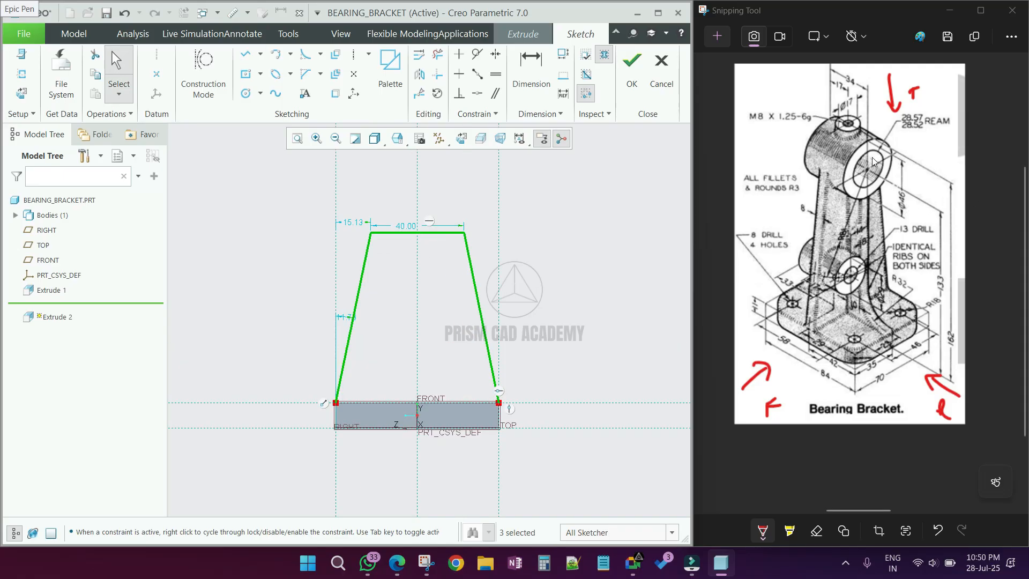
Step: Set the length of the tapered profile's top line to 46 mm
{"action": "double_click", "coordinate": [414, 227]}
{"action": "type", "text": "4"}
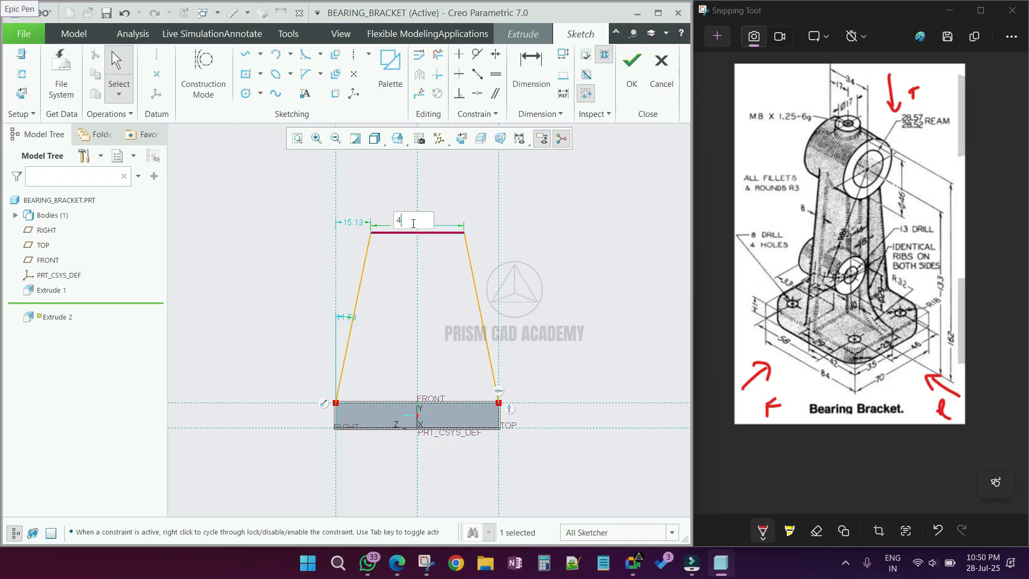
{"action": "type", "text": "6"}
{"action": "key", "text": "Return"}
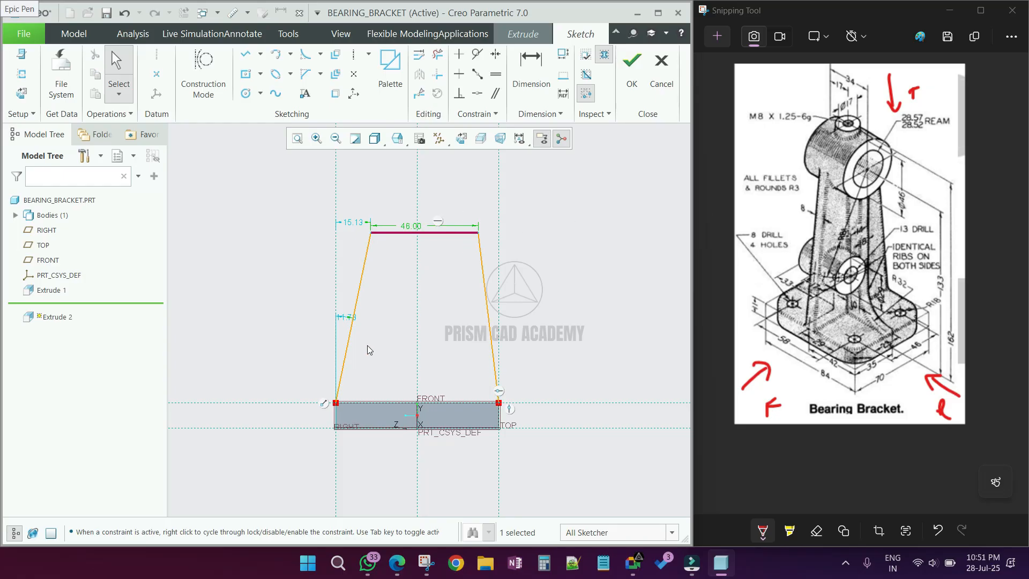
Step: Dimension the height from the base plate's top face to the tapered profile's top line and set it to 133 mm
{"action": "left_click", "coordinate": [531, 69]}
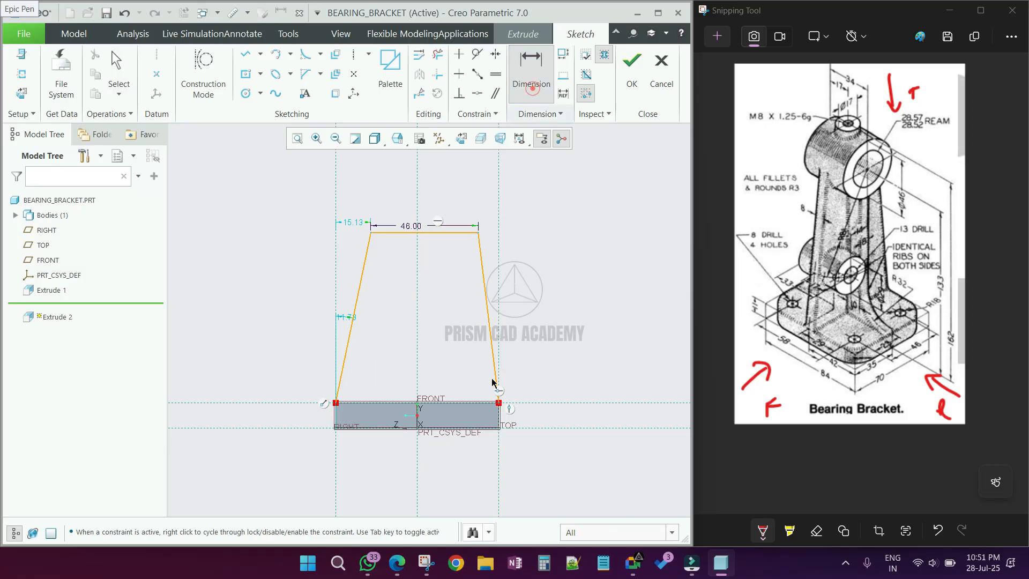
{"action": "left_click", "coordinate": [484, 403]}
{"action": "left_click", "coordinate": [450, 232]}
{"action": "middle_click", "coordinate": [572, 338]}
{"action": "type", "text": "133"}
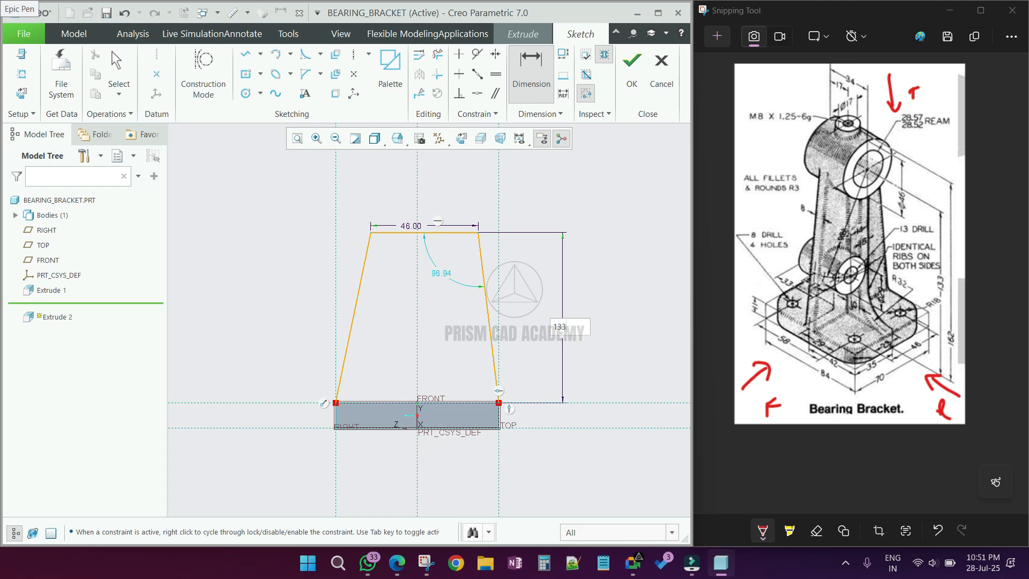
{"action": "key", "text": "Return"}
{"action": "scroll", "coordinate": [512, 354], "scroll_direction": "up", "scroll_amount": 2}
{"action": "scroll", "coordinate": [472, 234], "scroll_direction": "down", "scroll_amount": 4}
{"action": "scroll", "coordinate": [489, 278], "scroll_direction": "up", "scroll_amount": 2}
{"action": "scroll", "coordinate": [489, 278], "scroll_direction": "up", "scroll_amount": 3}
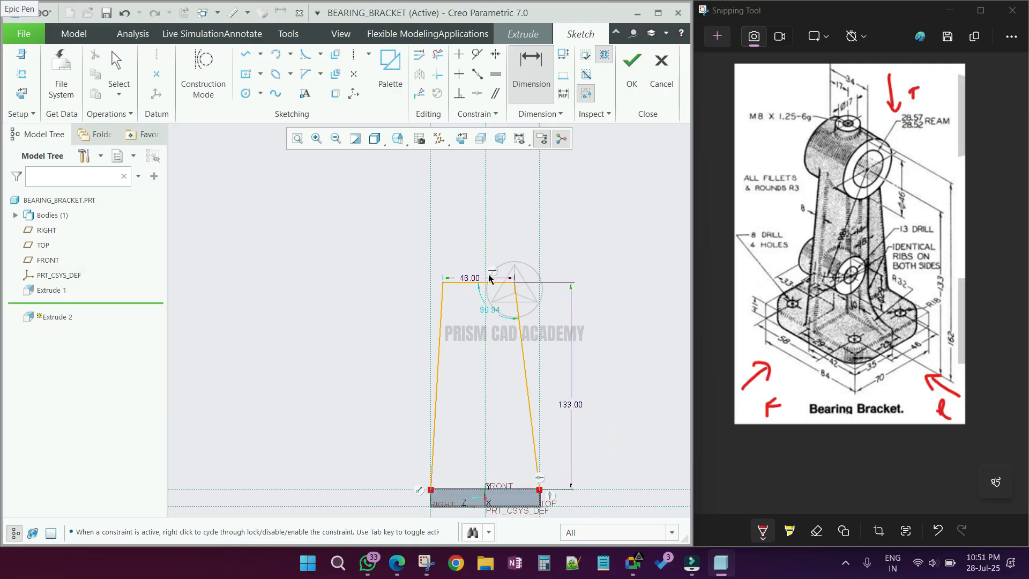
Step: Make the two endpoints of the tapered profile's top line symmetric about the vertical centre reference
{"action": "left_click", "coordinate": [495, 54]}
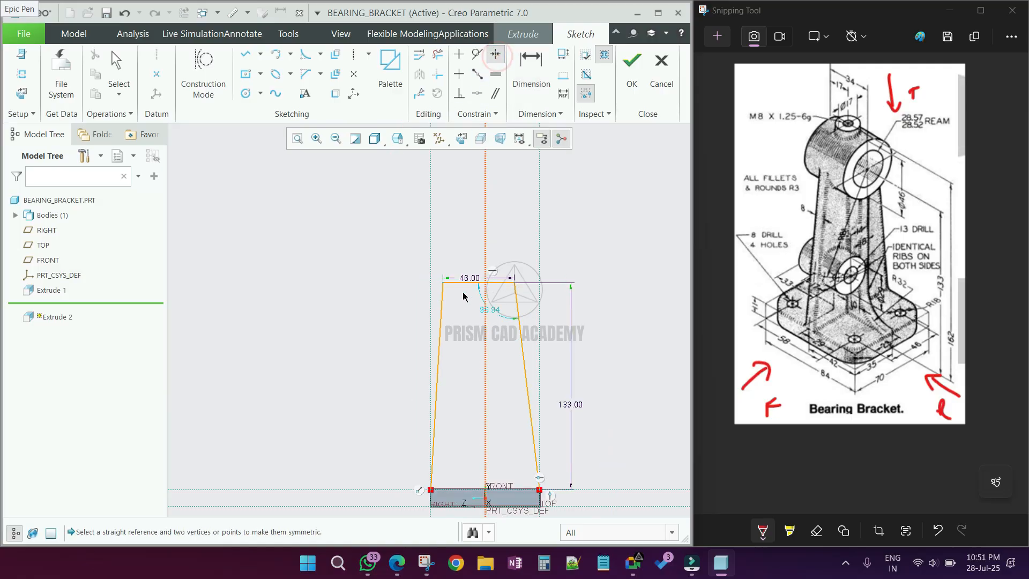
{"action": "left_click", "coordinate": [443, 282]}
{"action": "left_click", "coordinate": [485, 272]}
{"action": "left_click", "coordinate": [515, 283]}
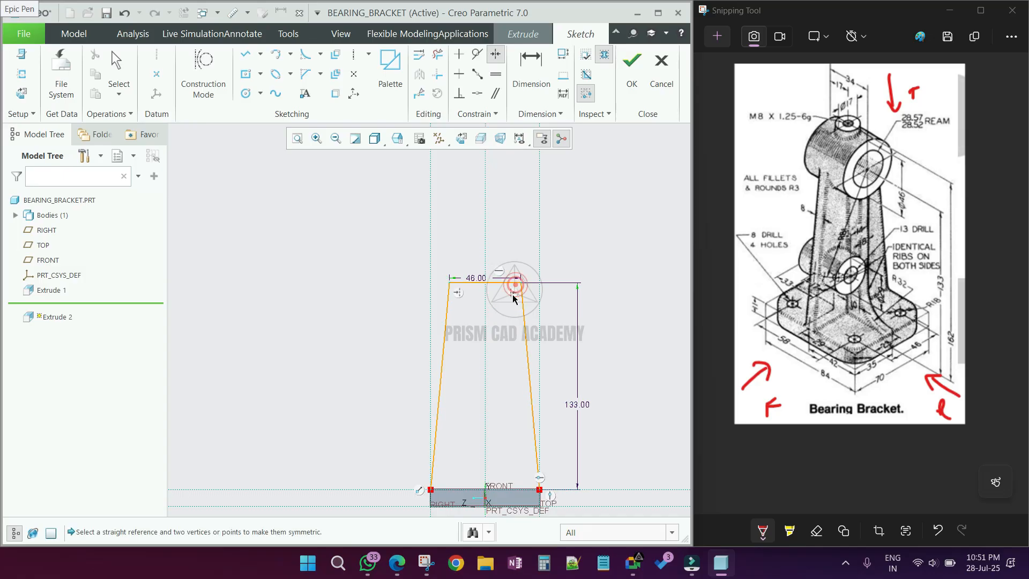
{"action": "middle_click", "coordinate": [492, 387]}
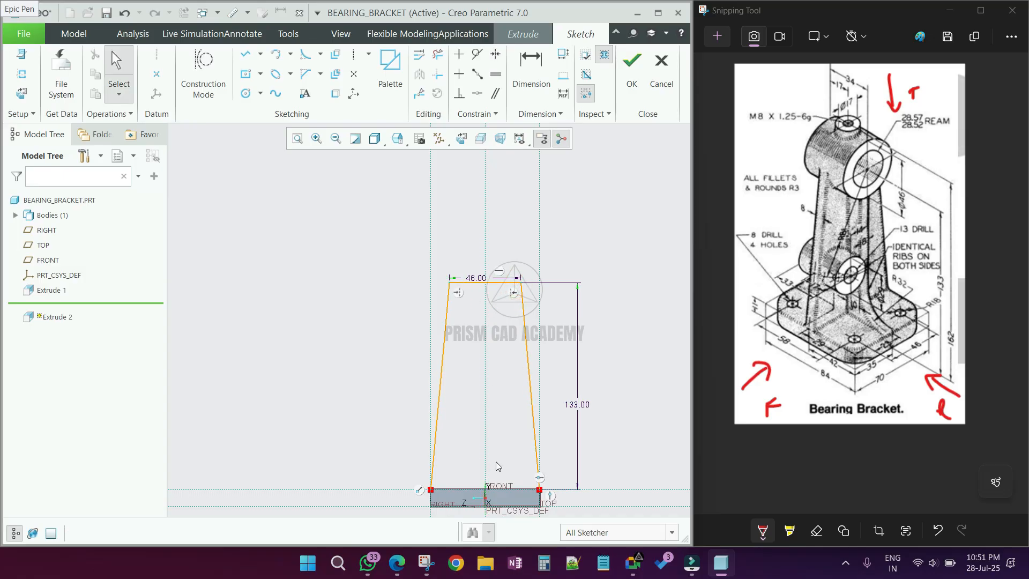
Step: Close the tapered profile with a bottom line along the base plate's top face and finish the sketch
{"action": "left_click", "coordinate": [245, 54]}
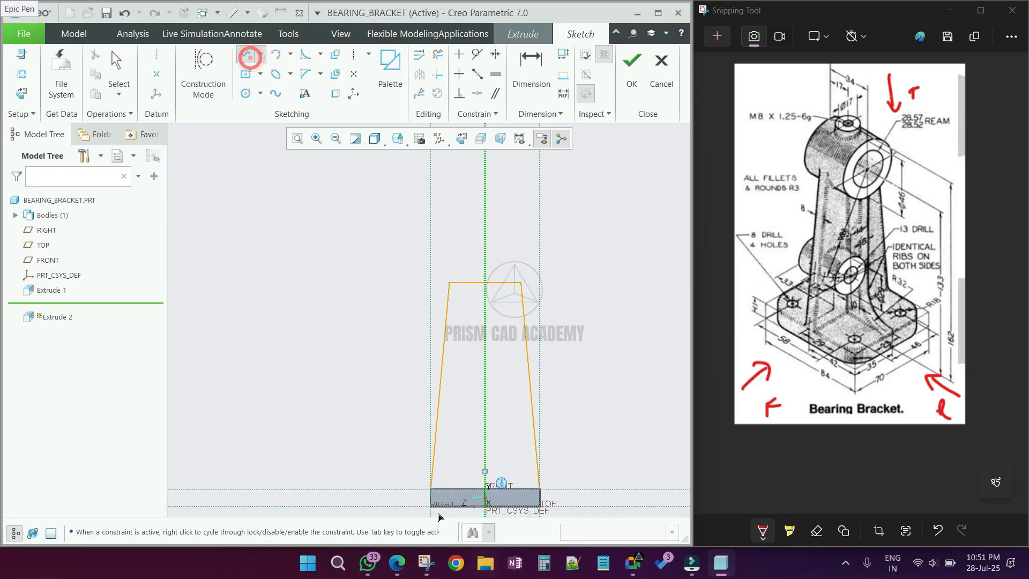
{"action": "scroll", "coordinate": [539, 488], "scroll_direction": "down", "scroll_amount": 5}
{"action": "left_click", "coordinate": [529, 472]}
{"action": "middle_click", "coordinate": [584, 446]}
{"action": "middle_click", "coordinate": [584, 445]}
{"action": "scroll", "coordinate": [584, 446], "scroll_direction": "up", "scroll_amount": 5}
{"action": "left_click", "coordinate": [637, 87]}
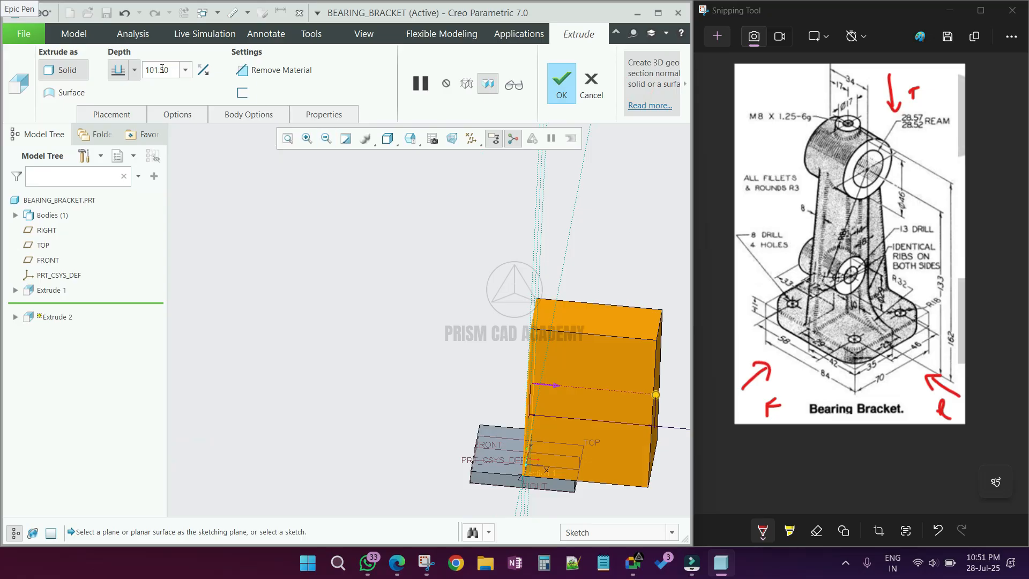
Step: Set the tapered upright's extrusion depth to 8 mm, symmetric about the sketch plane
{"action": "type", "text": "8"}
{"action": "key", "text": "Return"}
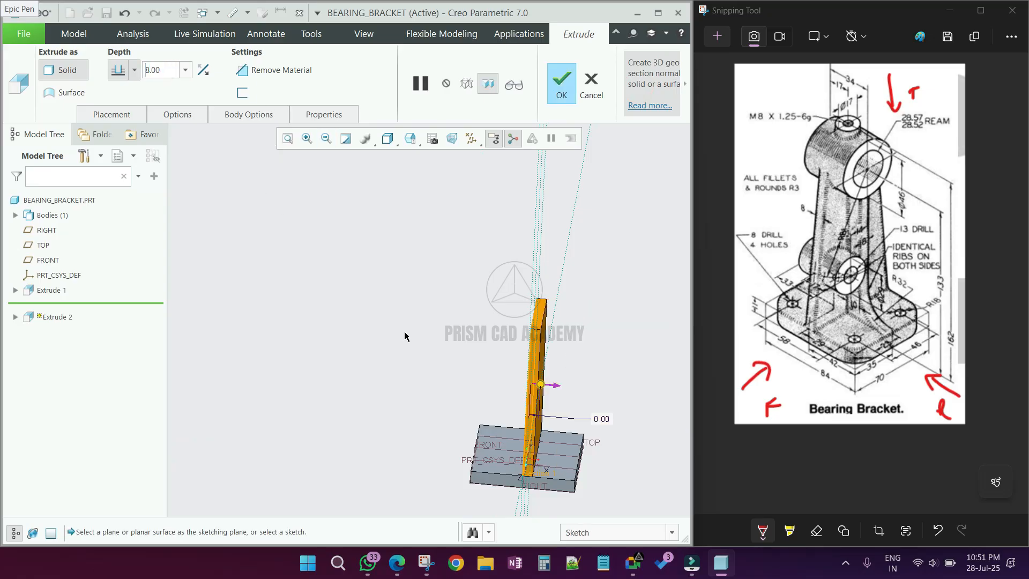
{"action": "scroll", "coordinate": [548, 374], "scroll_direction": "down", "scroll_amount": 2}
{"action": "middle_click_drag", "start_coordinate": [548, 372], "coordinate": [539, 346]}
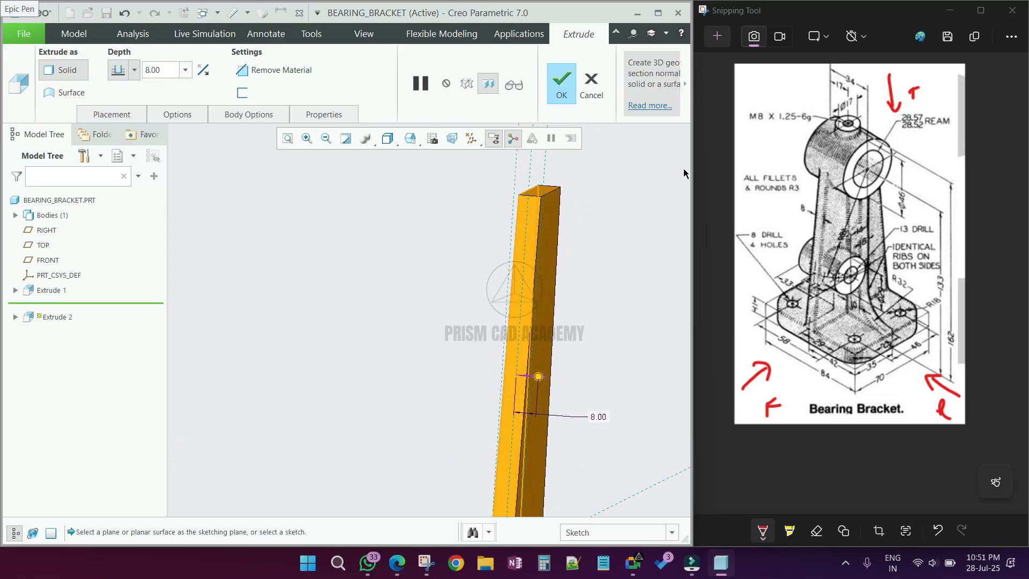
{"action": "left_click", "coordinate": [133, 72]}
{"action": "left_click", "coordinate": [118, 107]}
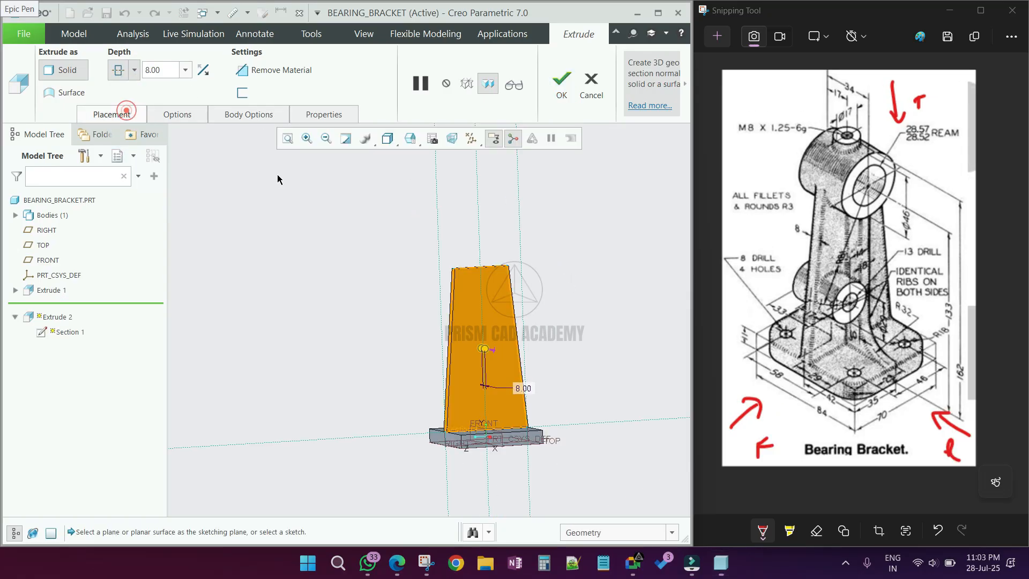
Step: Reopen the upright's sketch in 2D orientation and dimension the height from the base plate's bottom to the profile's top line
{"action": "left_click", "coordinate": [112, 114]}
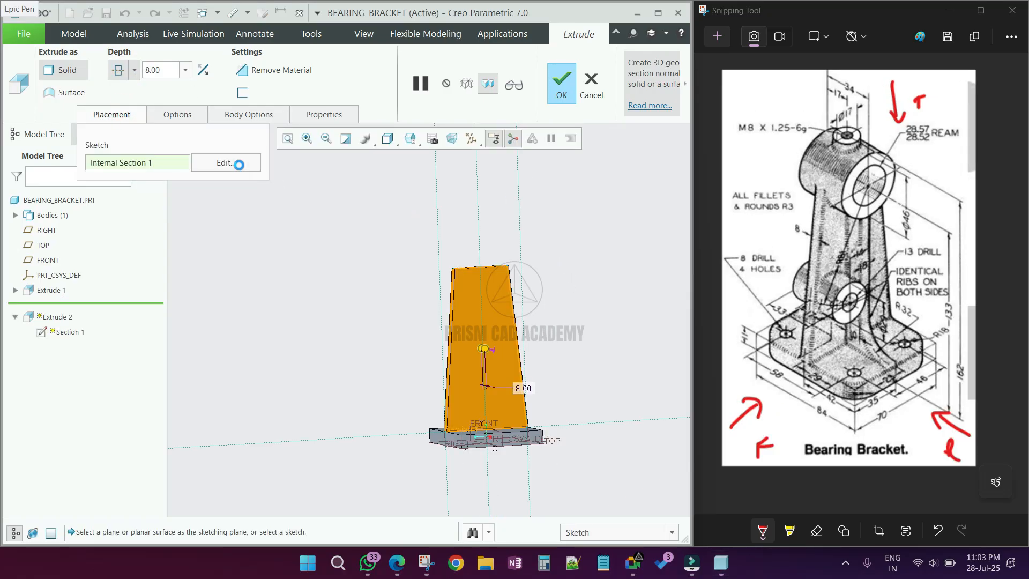
{"action": "left_click", "coordinate": [237, 163]}
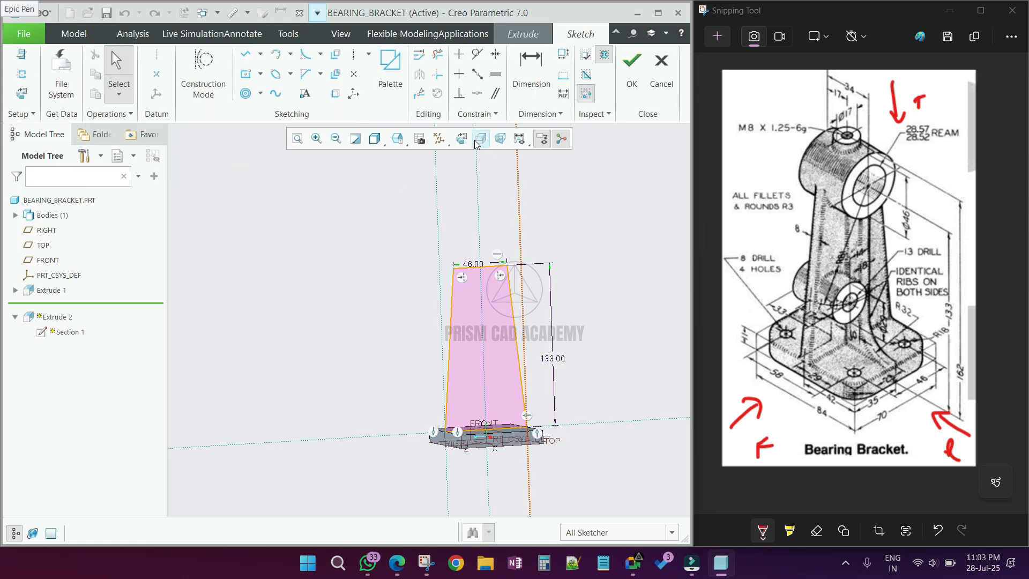
{"action": "left_click", "coordinate": [461, 138]}
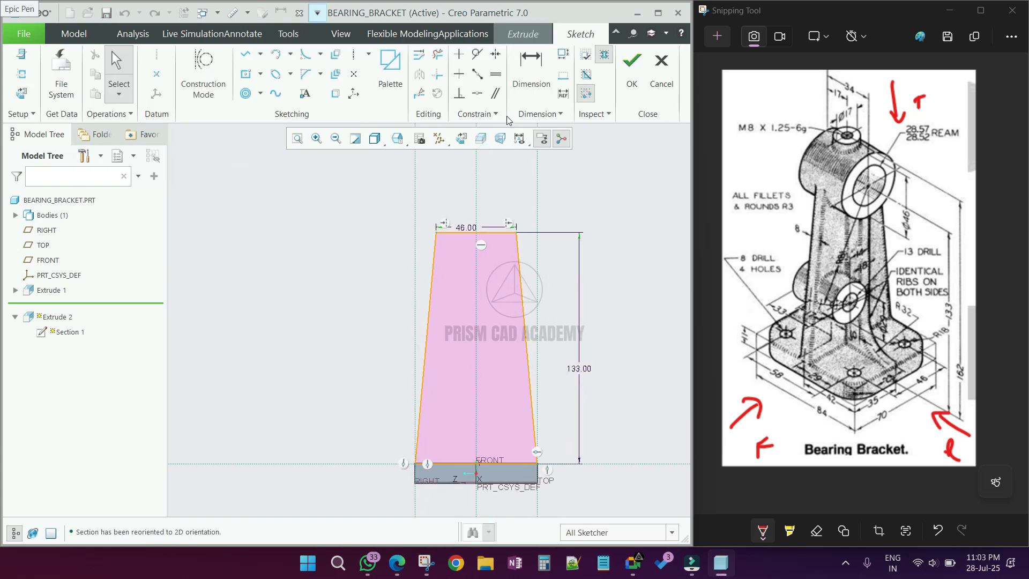
{"action": "left_click", "coordinate": [531, 68]}
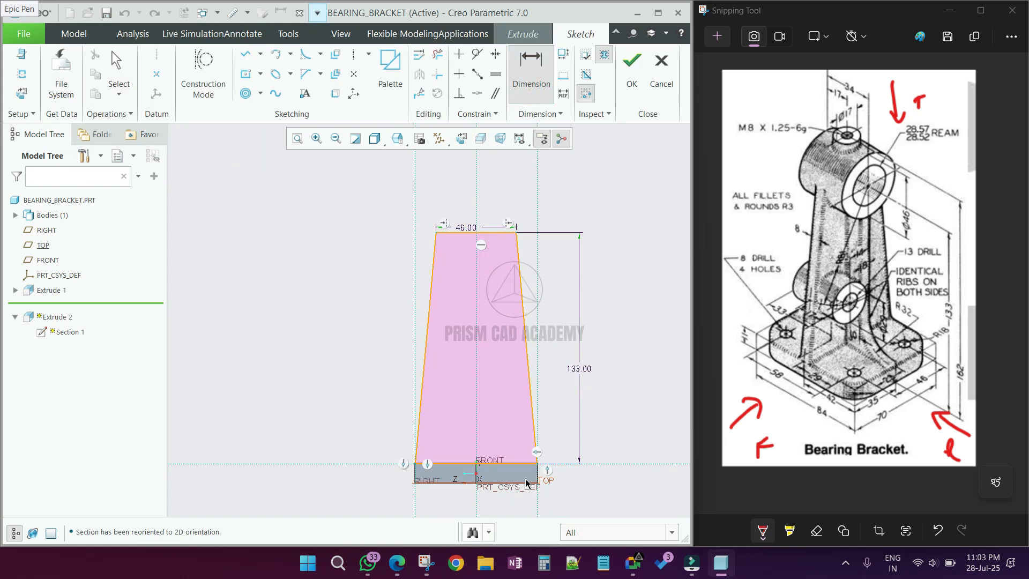
{"action": "left_click", "coordinate": [458, 484]}
{"action": "left_click", "coordinate": [474, 232]}
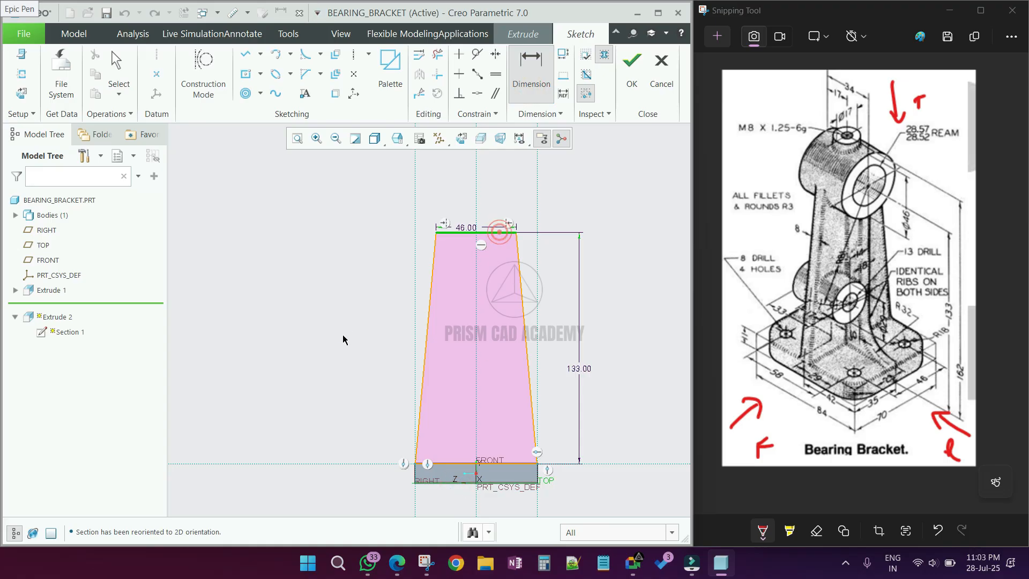
{"action": "middle_click", "coordinate": [342, 336]}
Step: Delete the conflicting 133 mm dimension, set the new overall height to 133 mm, and finish the sketch
{"action": "left_click", "coordinate": [809, 106]}
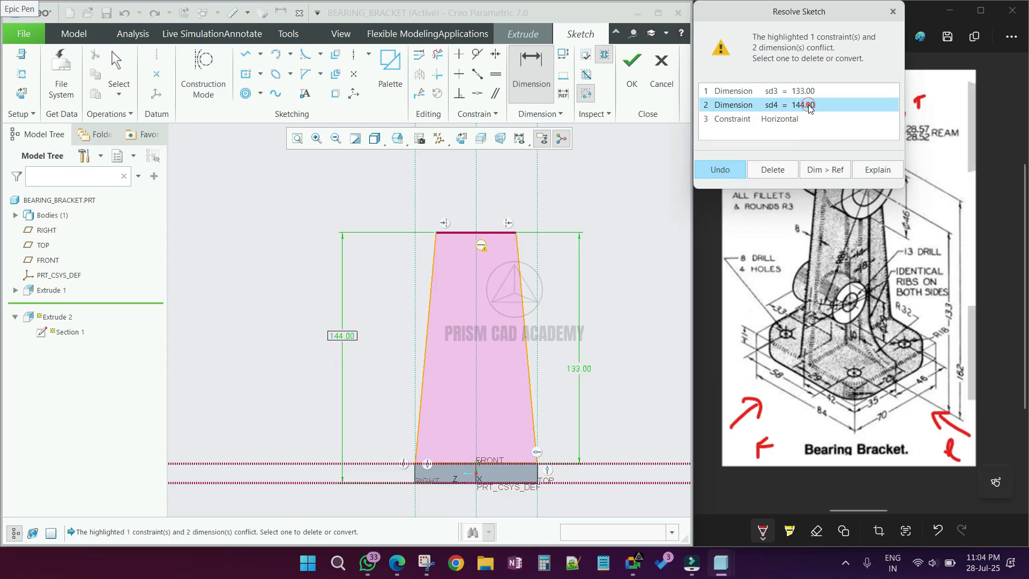
{"action": "left_click", "coordinate": [798, 92]}
{"action": "left_click", "coordinate": [772, 169]}
{"action": "type", "text": "1"}
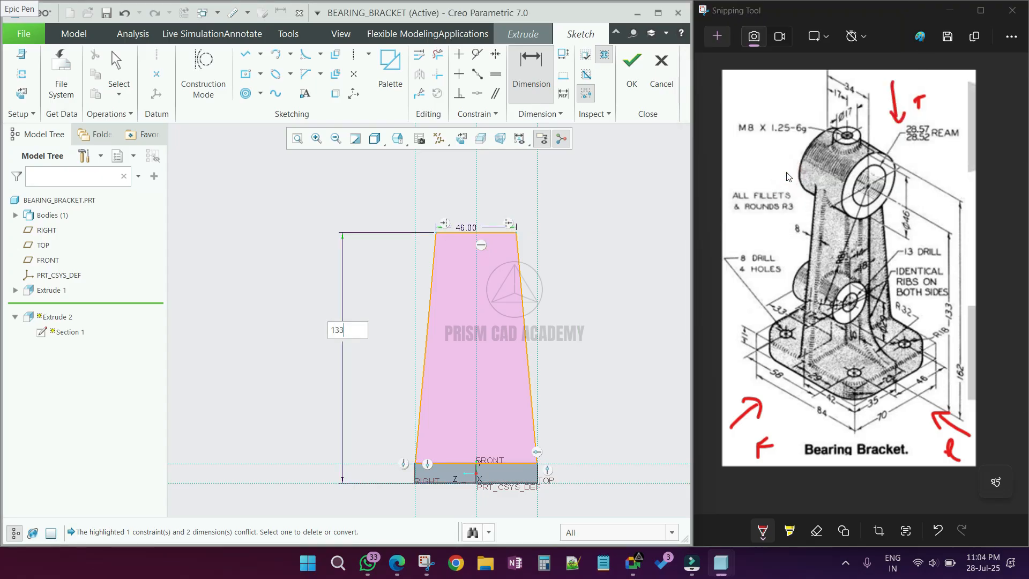
{"action": "type", "text": "33"}
{"action": "key", "text": "Return"}
{"action": "left_click", "coordinate": [632, 69]}
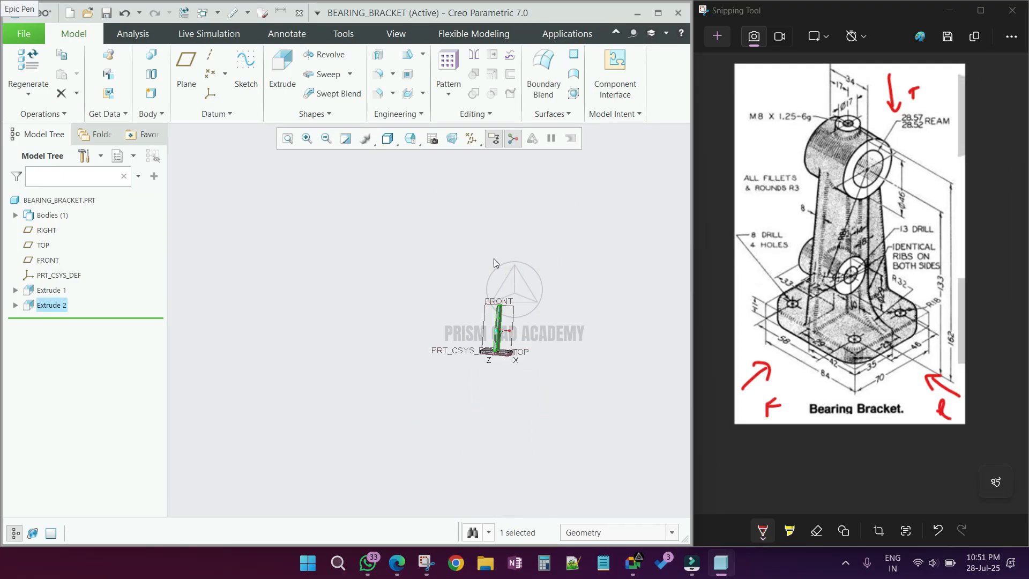
Step: Start an Extrude sketch on the RIGHT plane and add the upright's top face as a sketch reference
{"action": "mouse_move", "coordinate": [493, 258]}
{"action": "middle_mouse_down"}
{"action": "mouse_move", "coordinate": [418, 285]}
{"action": "mouse_move", "coordinate": [507, 290]}
{"action": "mouse_move", "coordinate": [474, 263]}
{"action": "middle_mouse_up"}
{"action": "scroll", "coordinate": [506, 289], "scroll_direction": "down", "scroll_amount": 2}
{"action": "scroll", "coordinate": [429, 331], "scroll_direction": "down", "scroll_amount": 5}
{"action": "scroll", "coordinate": [429, 331], "scroll_direction": "up", "scroll_amount": 4}
{"action": "middle_click_drag", "start_coordinate": [429, 330], "coordinate": [488, 284]}
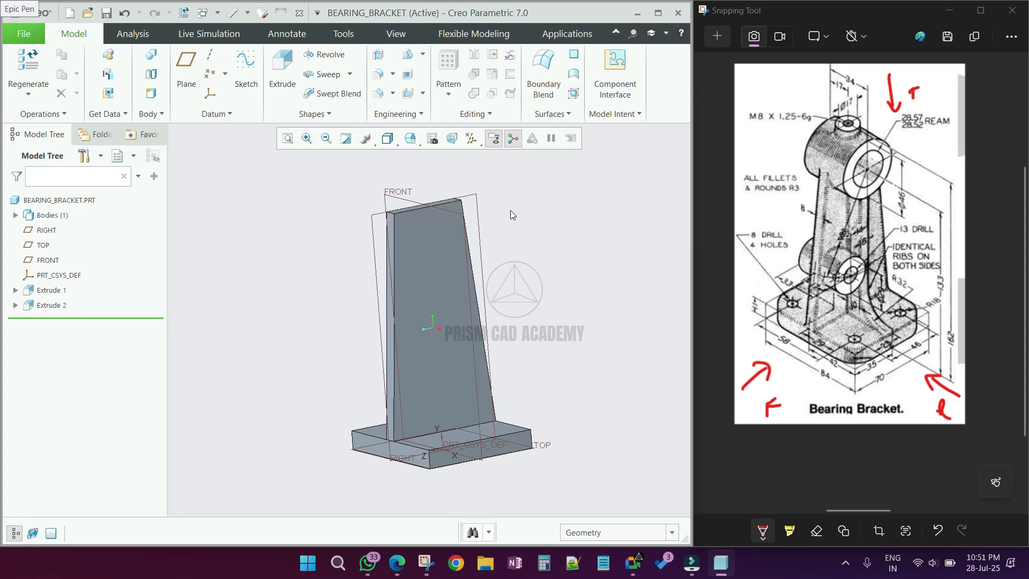
{"action": "left_click", "coordinate": [282, 79]}
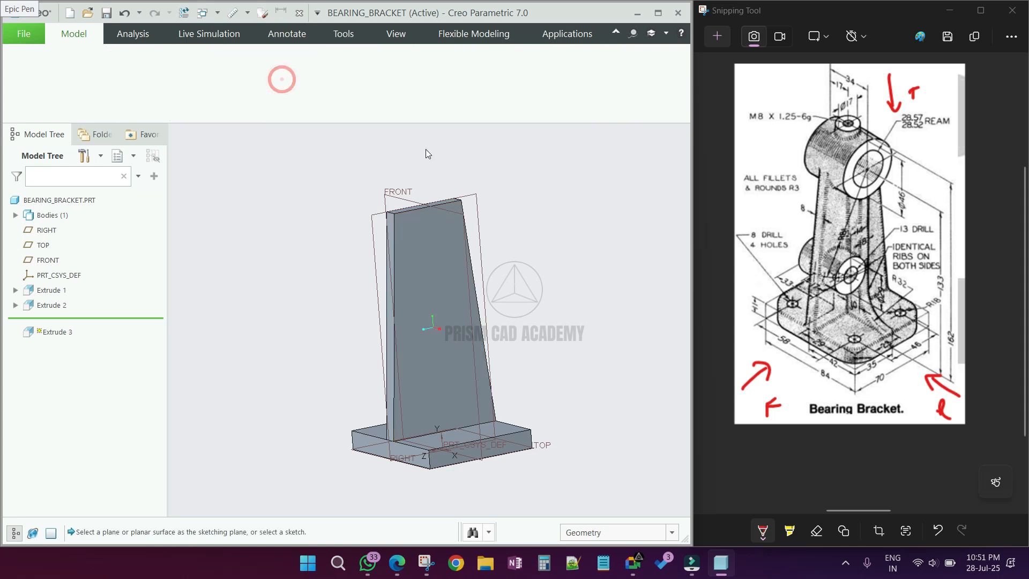
{"action": "left_click", "coordinate": [472, 194]}
{"action": "left_click", "coordinate": [461, 138]}
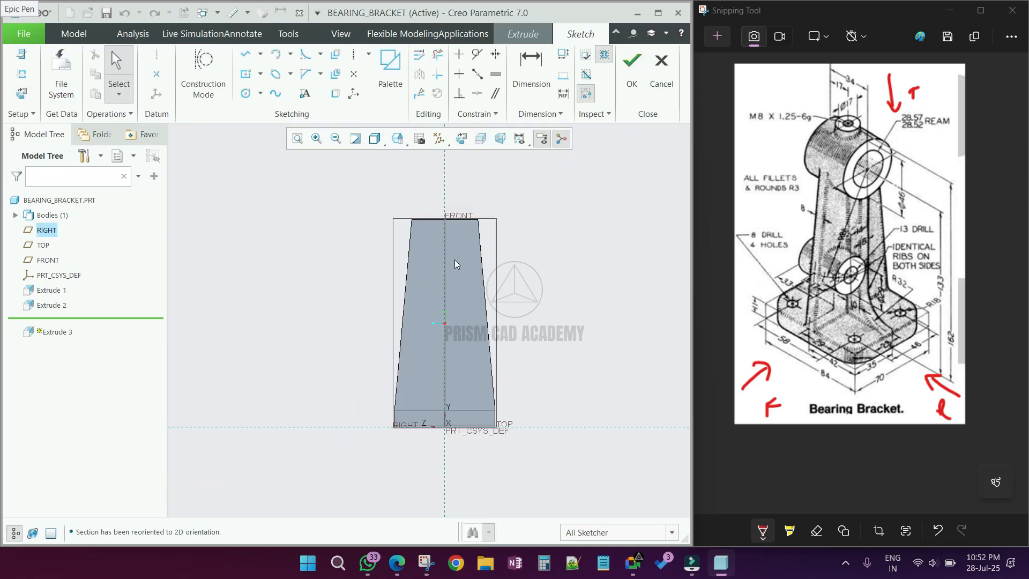
{"action": "scroll", "coordinate": [437, 214], "scroll_direction": "down", "scroll_amount": 2}
{"action": "left_click", "coordinate": [22, 73]}
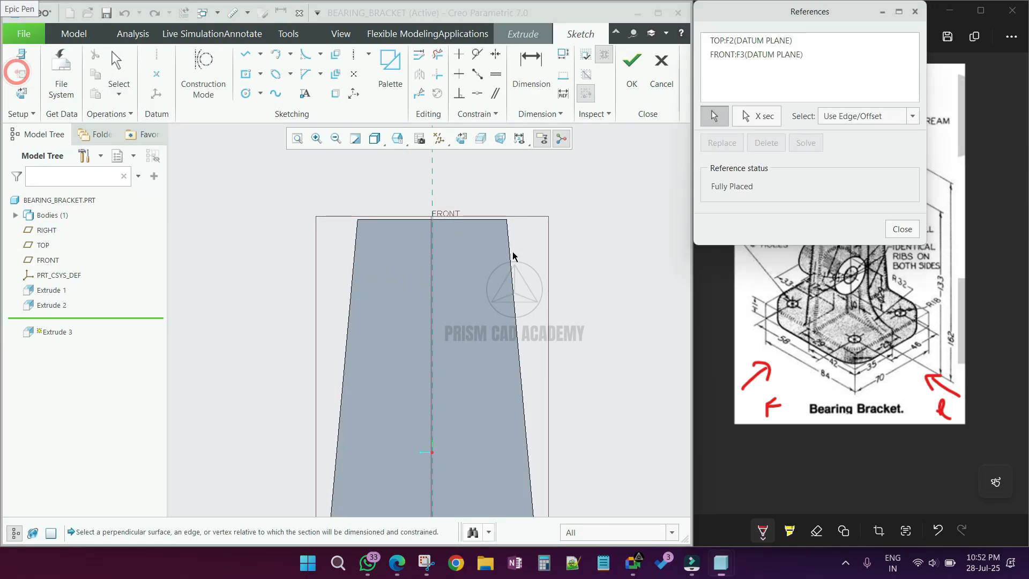
{"action": "left_click", "coordinate": [439, 220]}
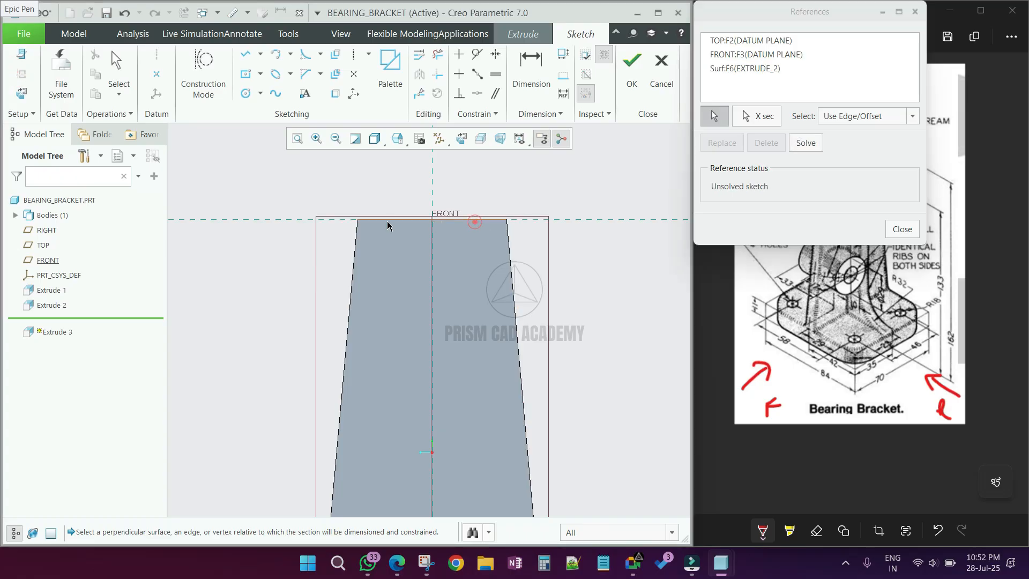
{"action": "middle_click", "coordinate": [434, 236]}
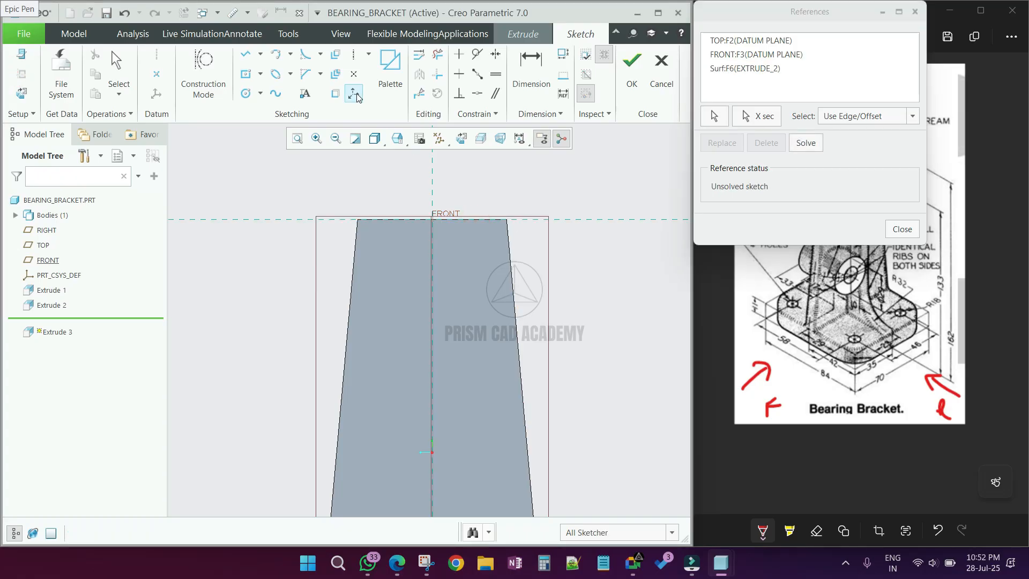
Step: Draw a circle centred on the midpoint of the upright's top edge and set its diameter to 46 mm
{"action": "left_click", "coordinate": [245, 93]}
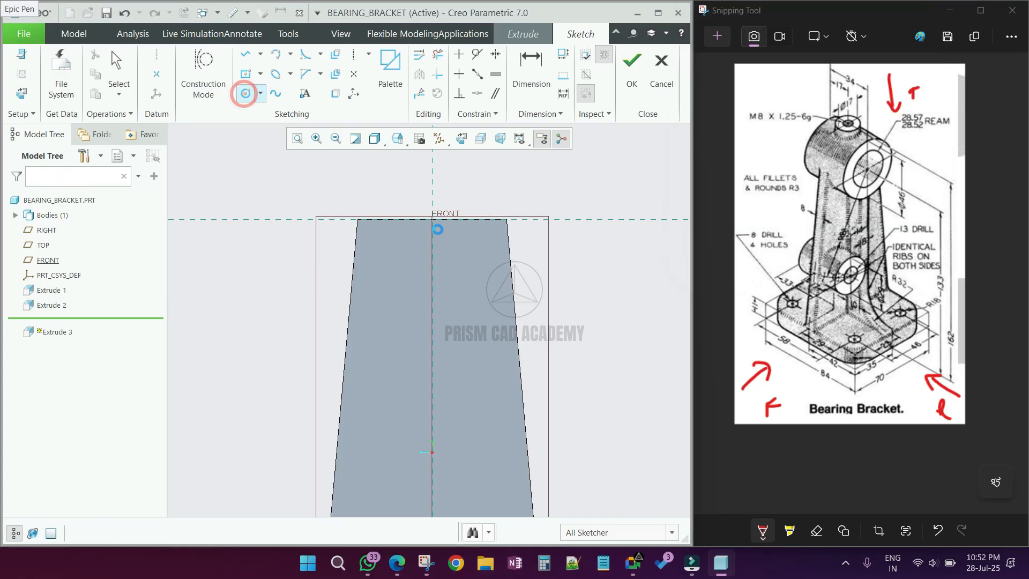
{"action": "left_click", "coordinate": [432, 219]}
{"action": "left_click", "coordinate": [506, 191]}
{"action": "middle_click", "coordinate": [510, 257]}
{"action": "scroll", "coordinate": [407, 225], "scroll_direction": "up", "scroll_amount": 3}
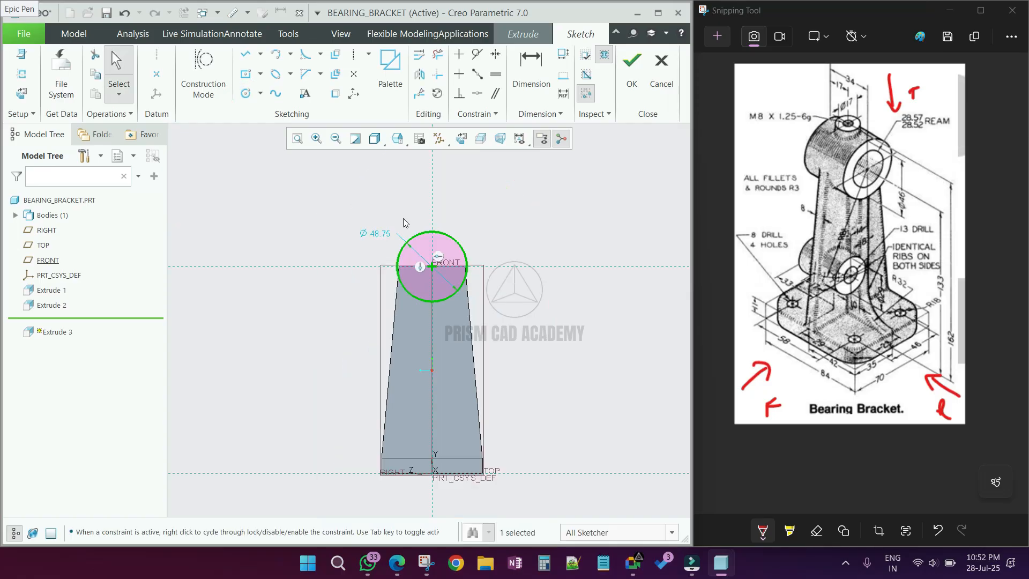
{"action": "double_click", "coordinate": [381, 234]}
{"action": "type", "text": "46"}
{"action": "key", "text": "Return"}
{"action": "scroll", "coordinate": [402, 285], "scroll_direction": "down", "scroll_amount": 5}
{"action": "scroll", "coordinate": [403, 288], "scroll_direction": "up", "scroll_amount": 4}
{"action": "middle_click_drag", "start_coordinate": [403, 287], "coordinate": [438, 310]}
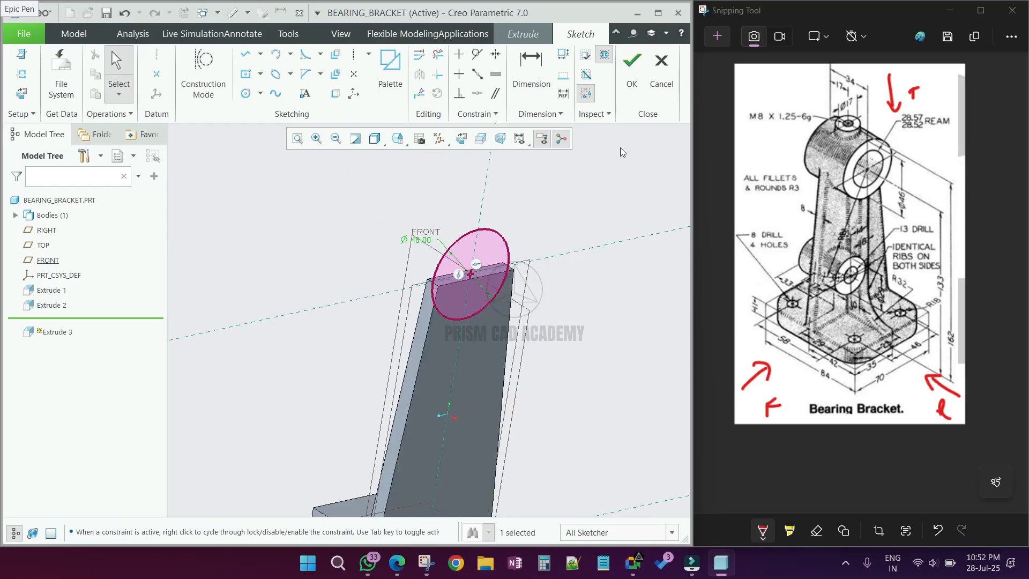
Step: Finish the circle sketch and extrude it 34 mm symmetrically about the sketch plane to form the bearing cylinder
{"action": "left_click", "coordinate": [633, 81]}
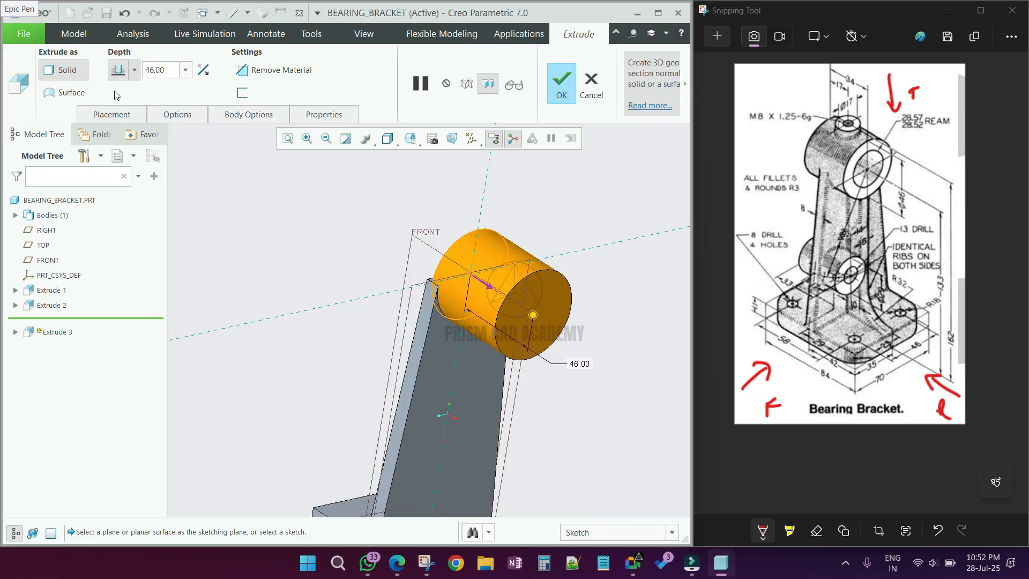
{"action": "left_click", "coordinate": [134, 70]}
{"action": "left_click", "coordinate": [118, 114]}
{"action": "double_click", "coordinate": [156, 70]}
{"action": "type", "text": "34"}
{"action": "key", "text": "Return"}
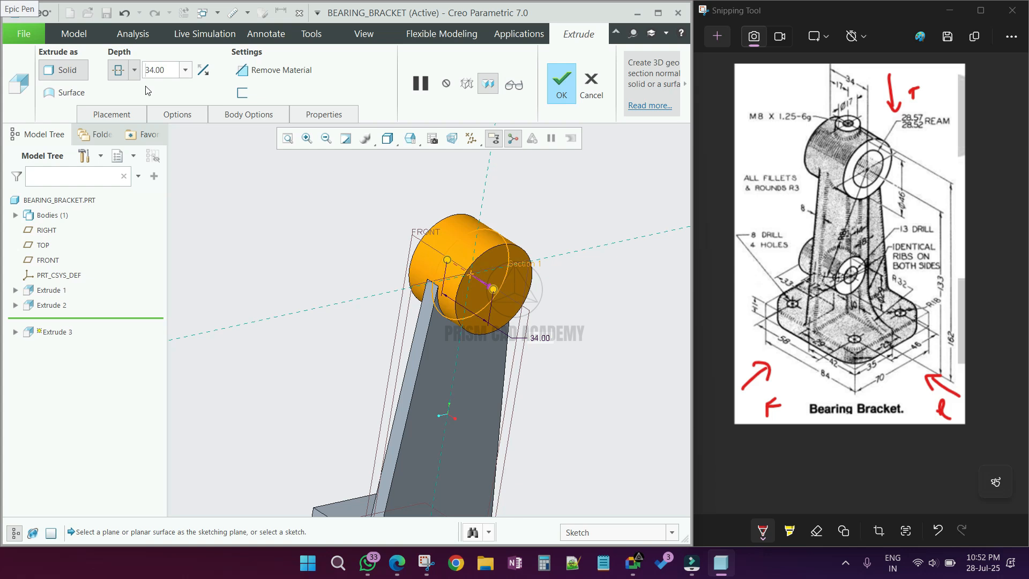
{"action": "left_click", "coordinate": [561, 86]}
{"action": "scroll", "coordinate": [349, 328], "scroll_direction": "up", "scroll_amount": 3}
{"action": "middle_click_drag", "start_coordinate": [349, 328], "coordinate": [373, 354]}
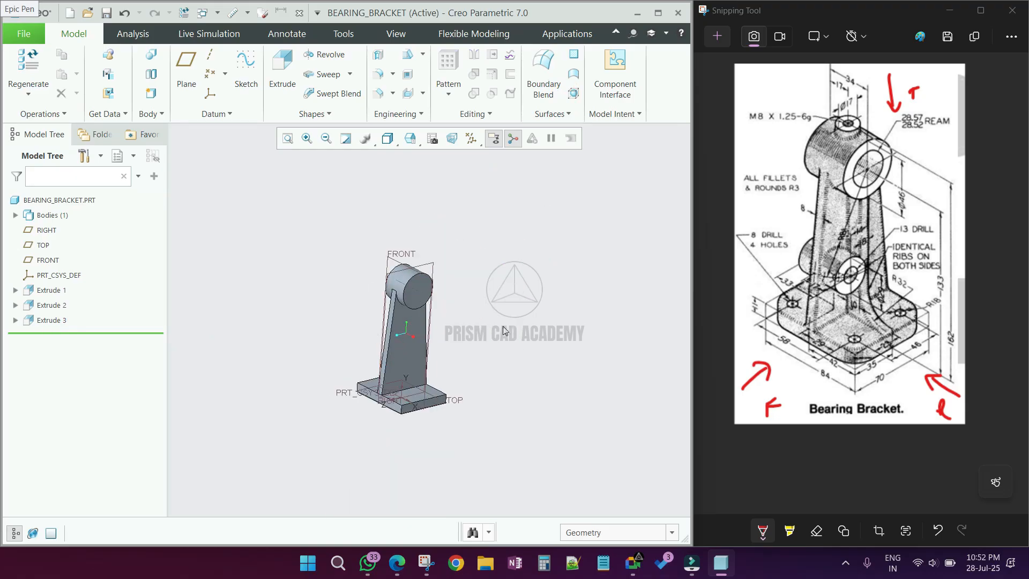
Step: Start a new extrusion, discard the first empty sketch, and choose the RIGHT plane as the sketching plane instead
{"action": "scroll", "coordinate": [370, 354], "scroll_direction": "down", "scroll_amount": 5}
{"action": "middle_click_drag", "start_coordinate": [434, 259], "coordinate": [361, 345]}
{"action": "left_click", "coordinate": [431, 227]}
{"action": "left_click", "coordinate": [283, 86]}
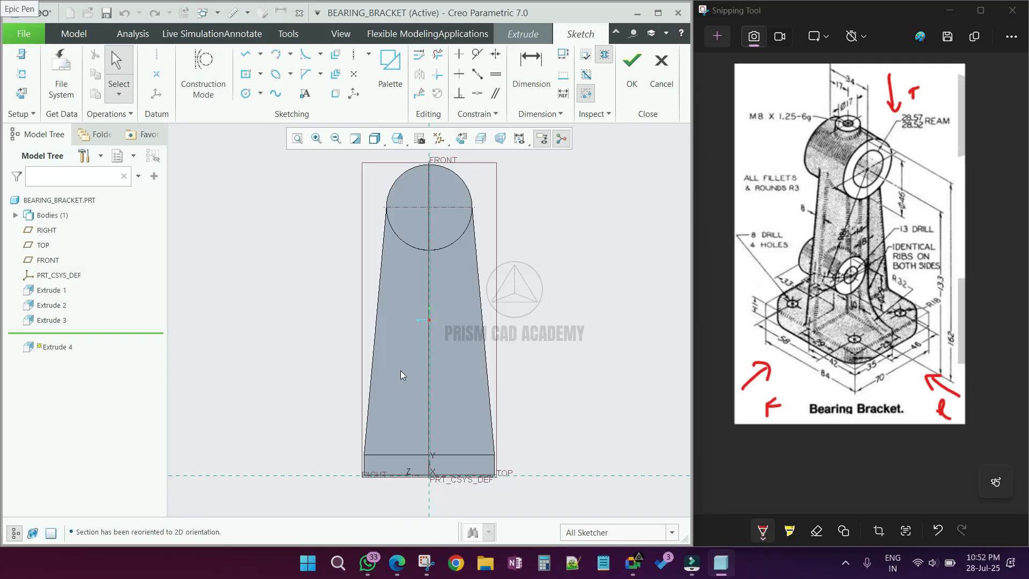
{"action": "middle_click_drag", "start_coordinate": [420, 363], "coordinate": [487, 372]}
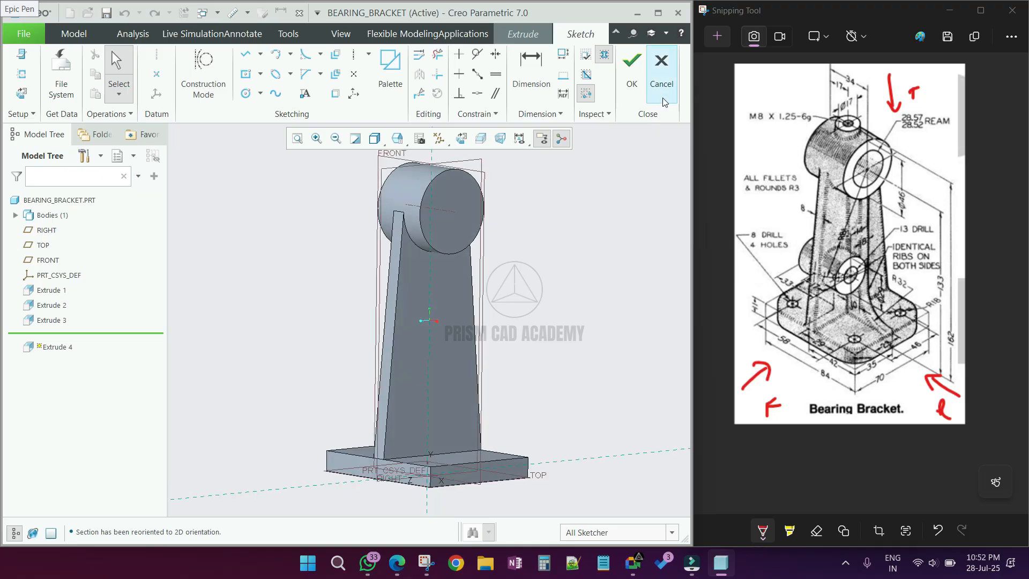
{"action": "left_click", "coordinate": [661, 75]}
{"action": "left_click", "coordinate": [557, 310]}
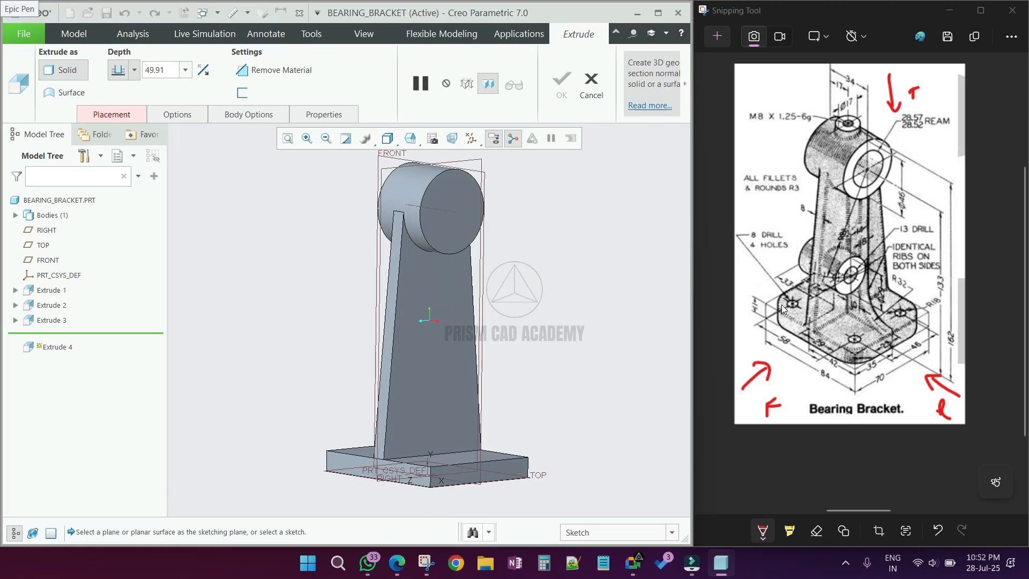
{"action": "left_click", "coordinate": [473, 159]}
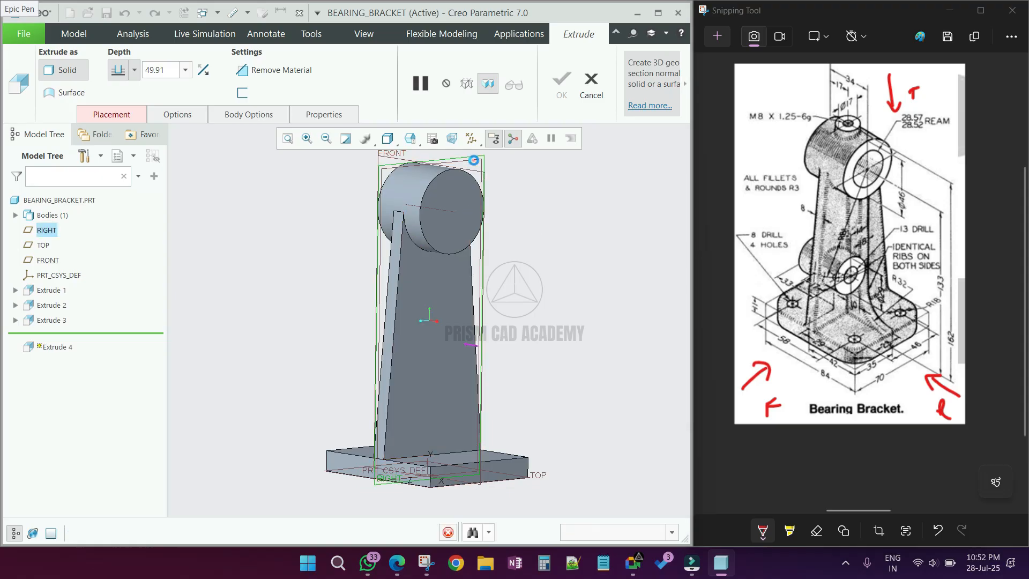
Step: Orient the view to the sketch plane and draw a circle about 30 mm in diameter over the upright's lower left half
{"action": "left_click", "coordinate": [465, 140]}
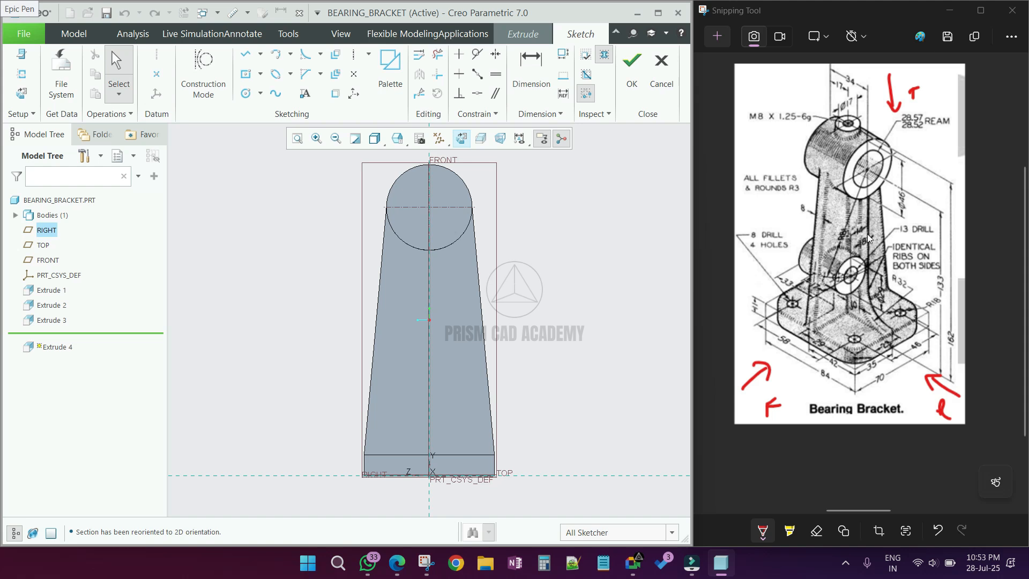
{"action": "left_click", "coordinate": [245, 93]}
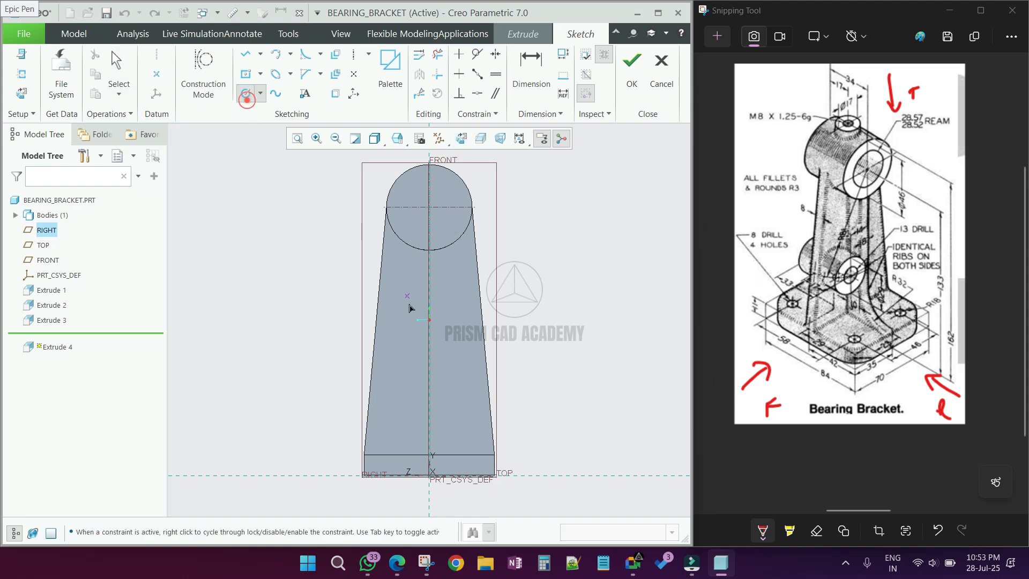
{"action": "left_click", "coordinate": [395, 349]}
{"action": "left_click", "coordinate": [405, 322]}
{"action": "middle_click", "coordinate": [427, 311]}
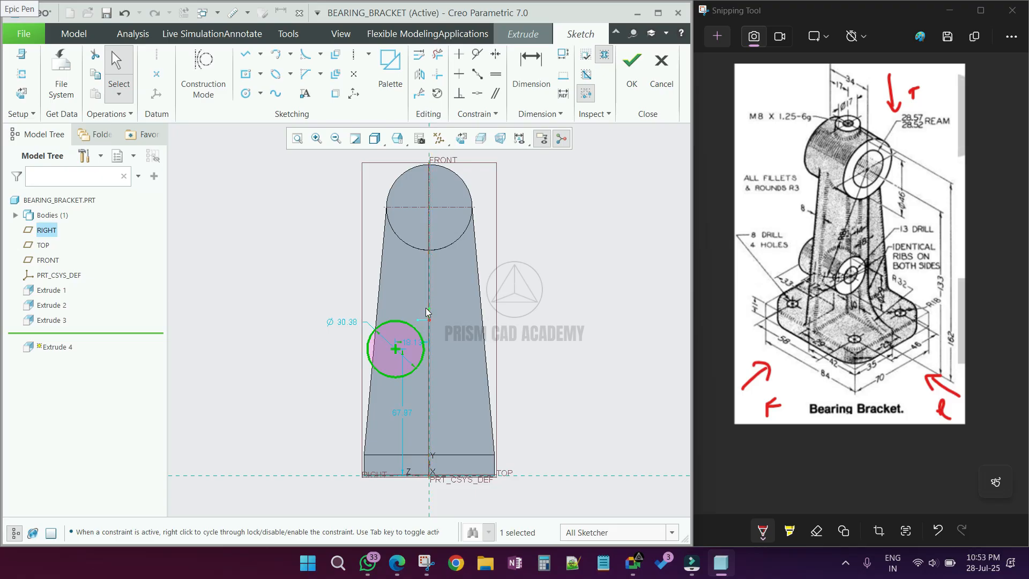
Step: Draw a construction circle of about 71 mm radius concentric with the bearing cylinder's outline
{"action": "left_click", "coordinate": [201, 82]}
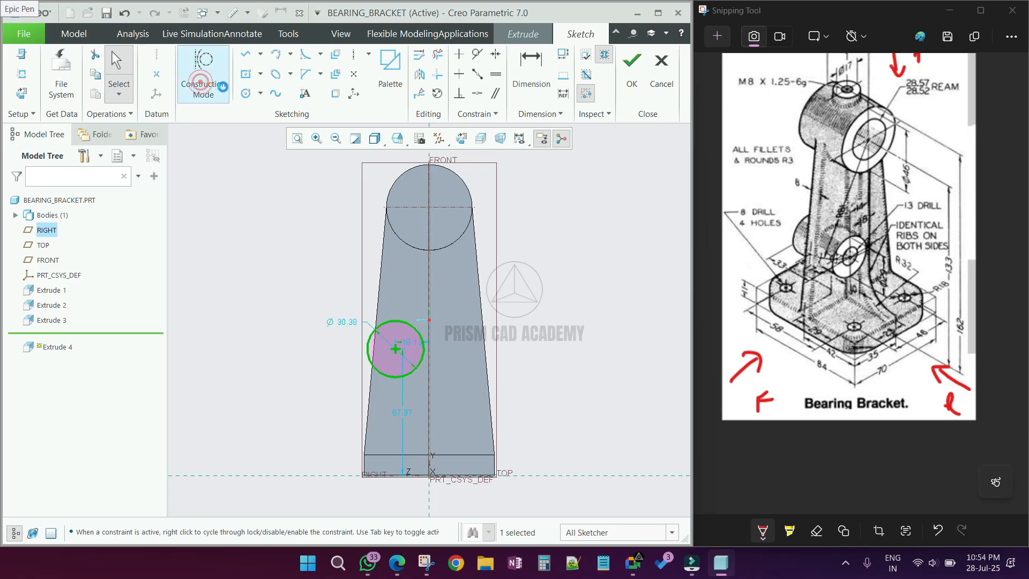
{"action": "left_click", "coordinate": [247, 95]}
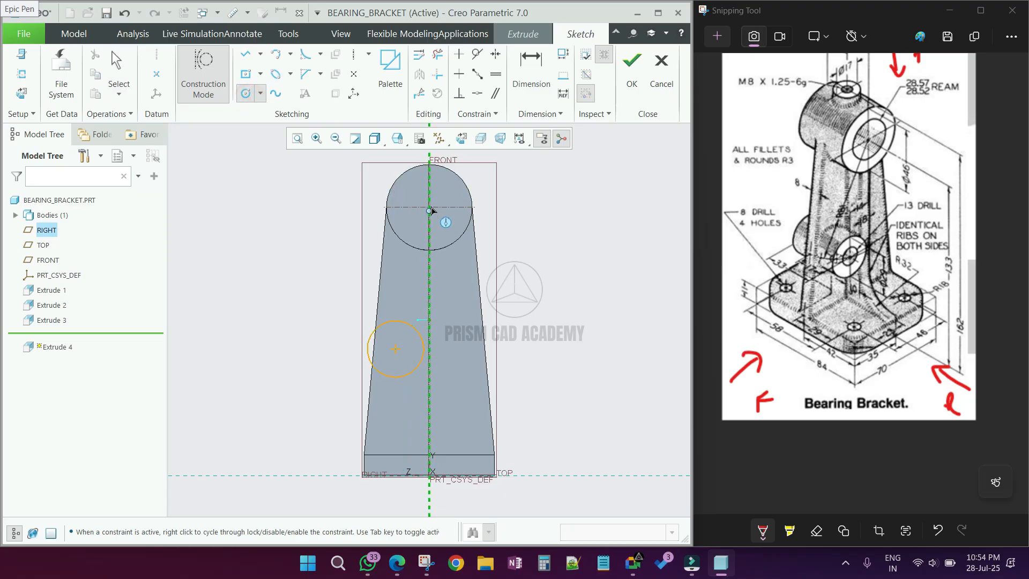
{"action": "left_click", "coordinate": [259, 93]}
{"action": "left_click", "coordinate": [262, 124]}
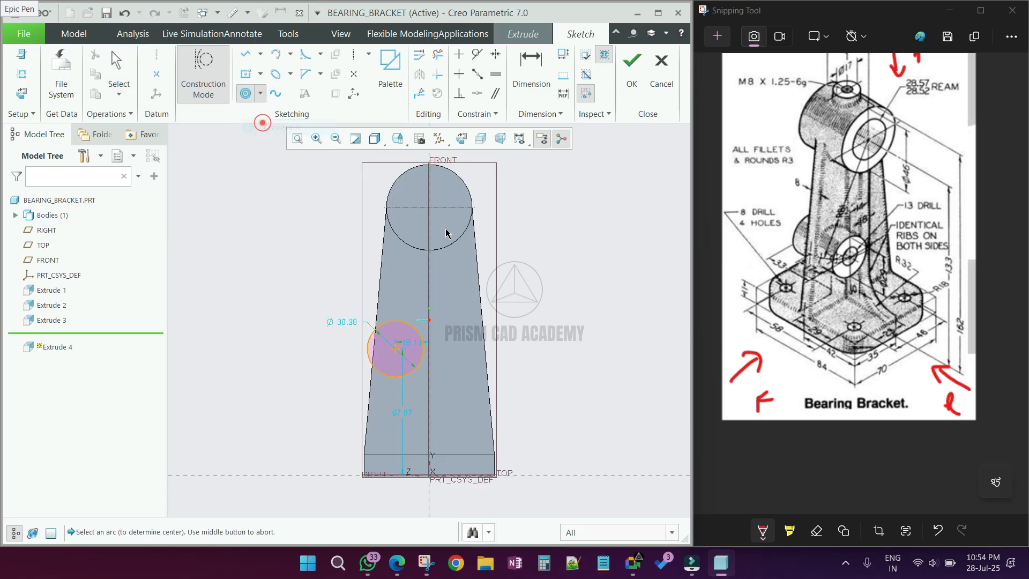
{"action": "left_click", "coordinate": [463, 182]}
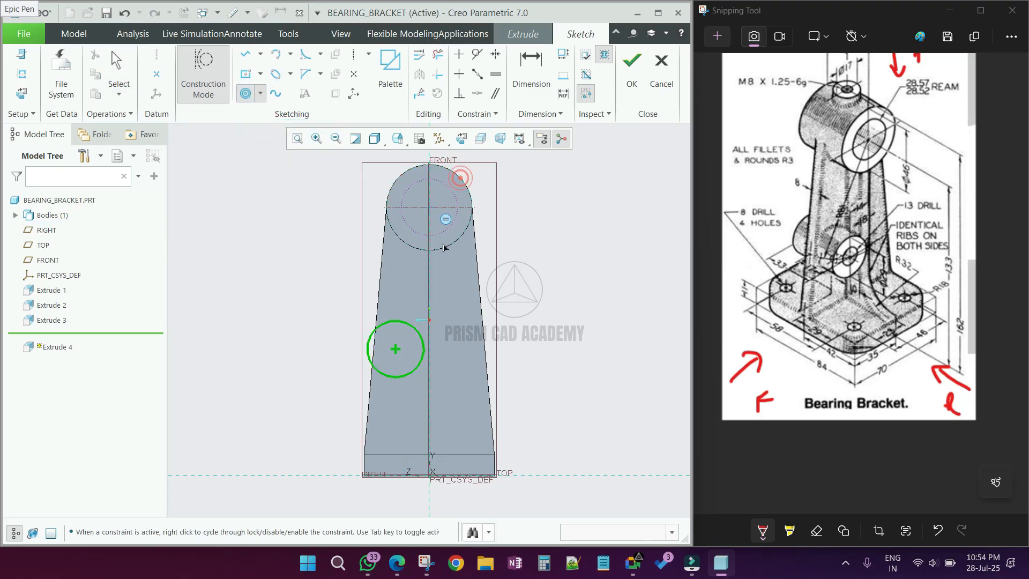
{"action": "left_click", "coordinate": [453, 339]}
{"action": "middle_click", "coordinate": [552, 360]}
{"action": "scroll", "coordinate": [552, 360], "scroll_direction": "down", "scroll_amount": 2}
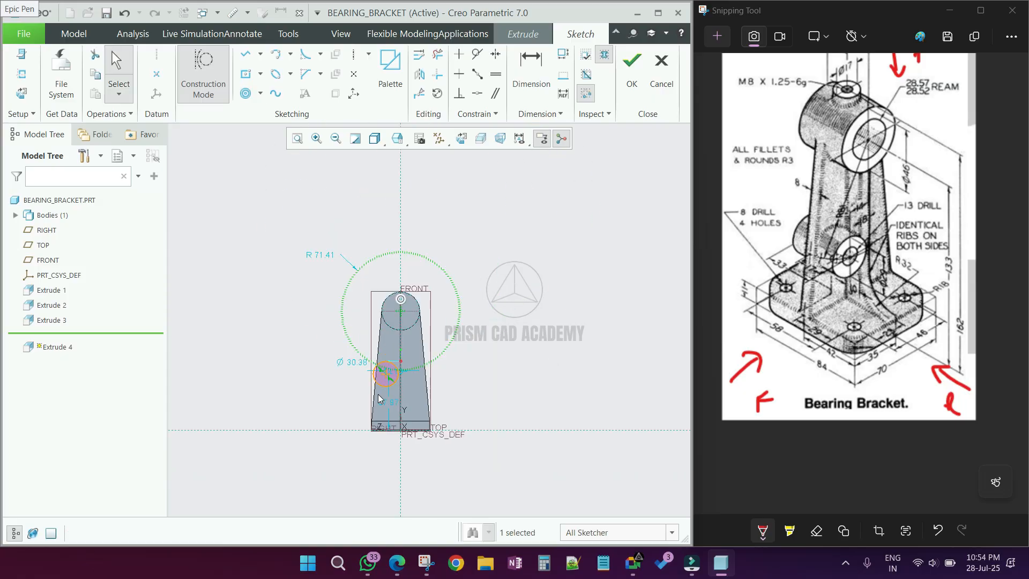
Step: Set the construction circle's radius to 81 mm
{"action": "double_click", "coordinate": [323, 260]}
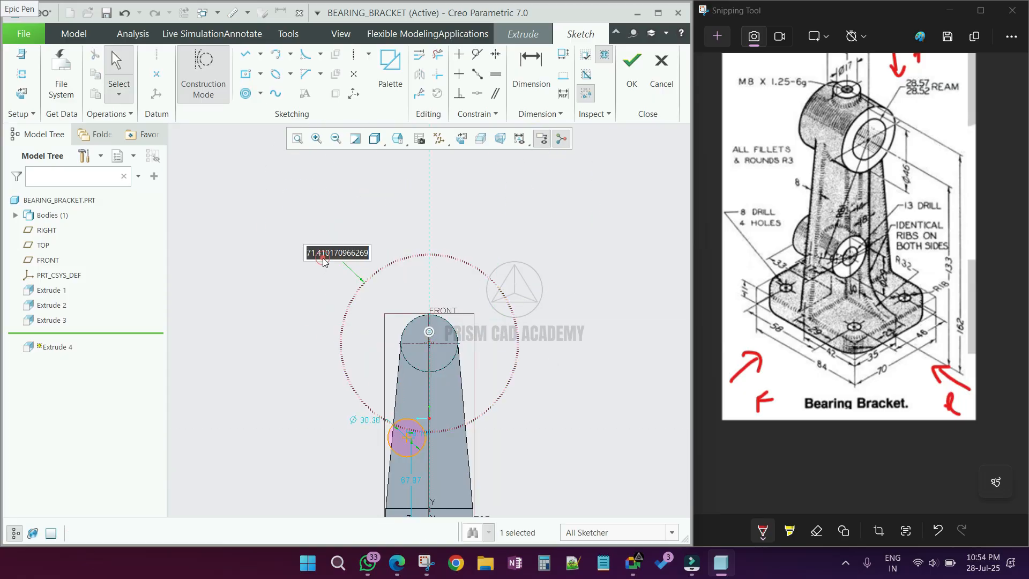
{"action": "type", "text": "8"}
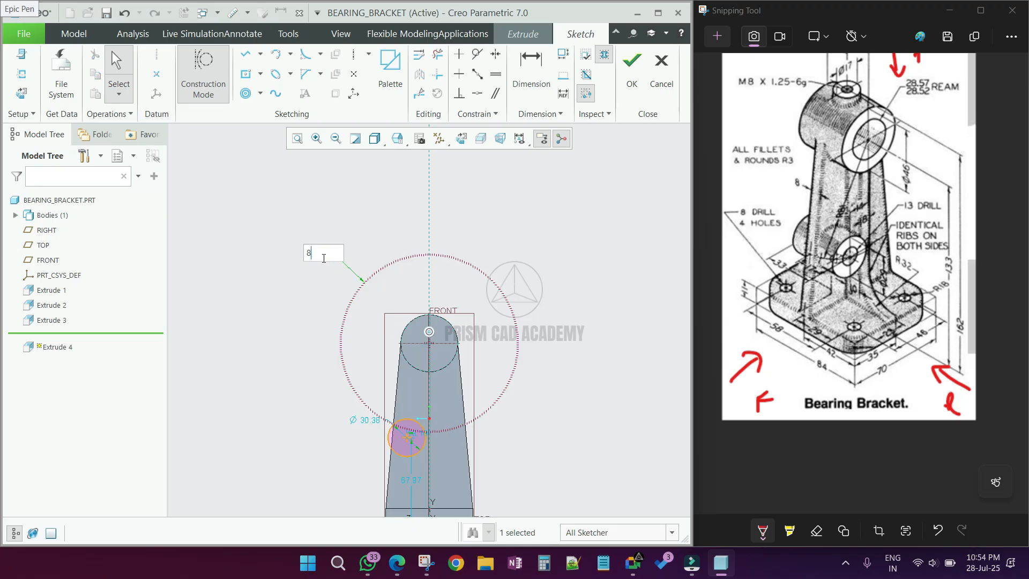
{"action": "type", "text": "1"}
{"action": "key", "text": "Return"}
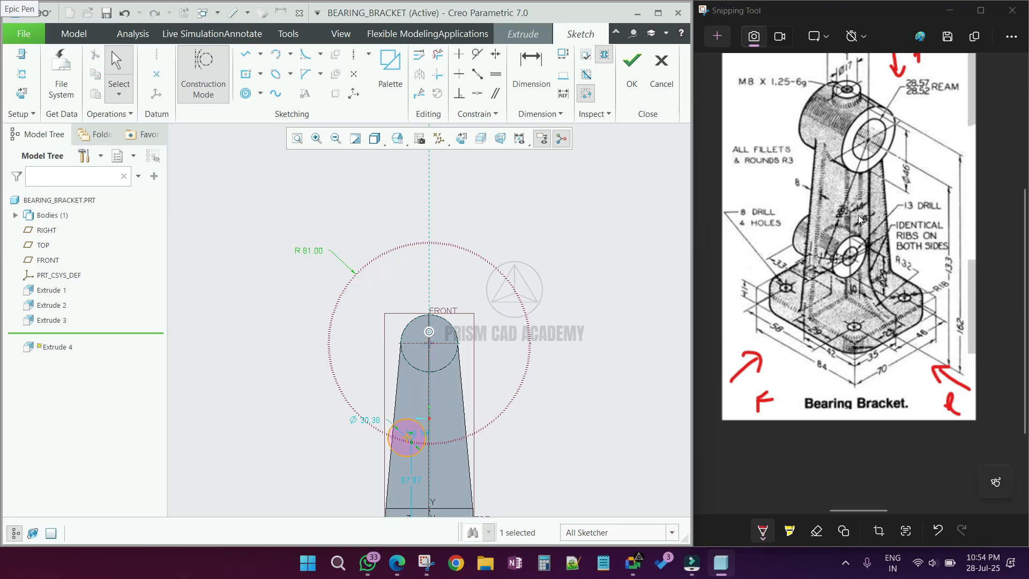
Step: Dimension the small circle's centre 14 mm from the vertical centreline
{"action": "scroll", "coordinate": [429, 423], "scroll_direction": "up", "scroll_amount": 5}
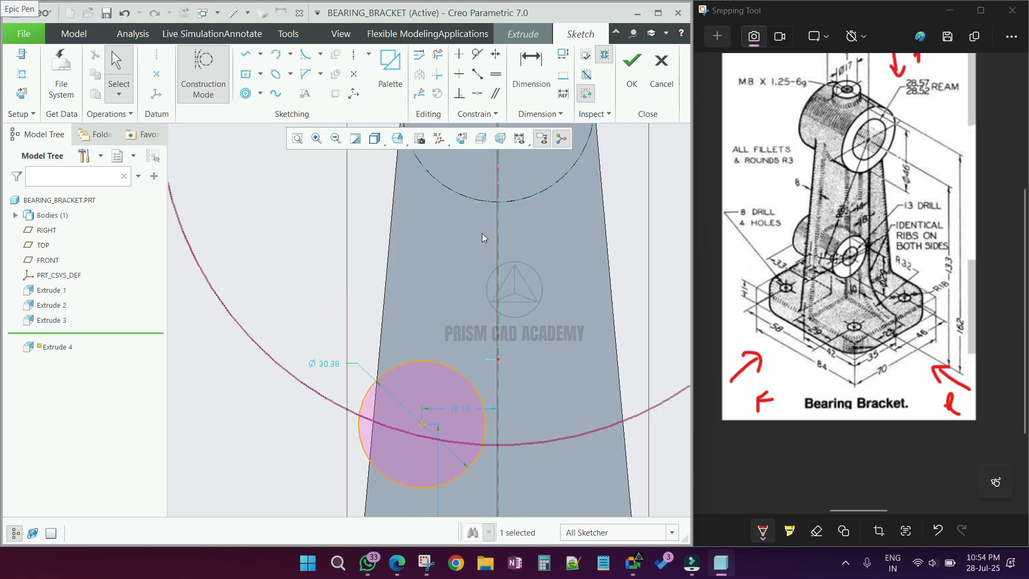
{"action": "scroll", "coordinate": [494, 229], "scroll_direction": "down", "scroll_amount": 2}
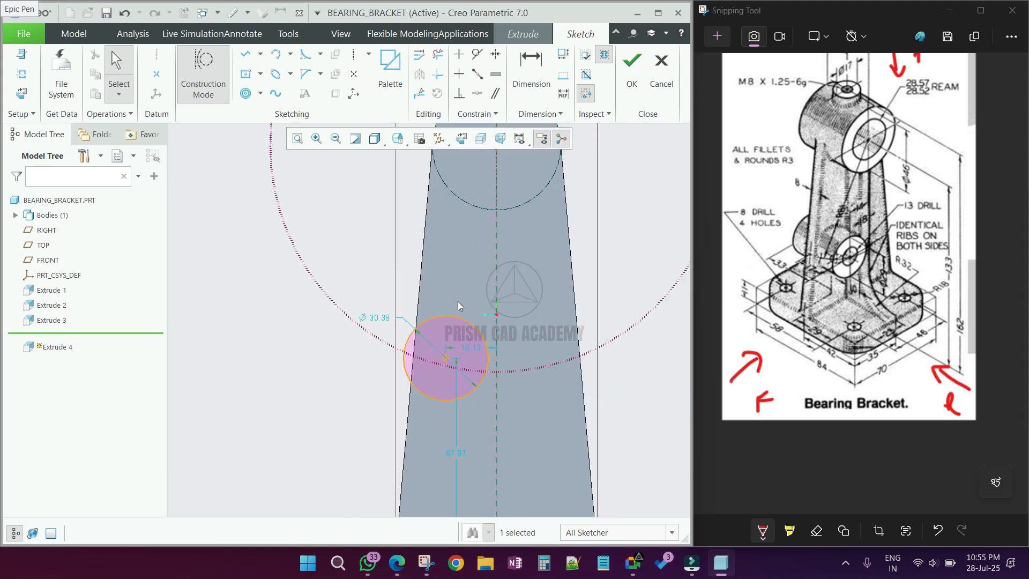
{"action": "left_click", "coordinate": [530, 70]}
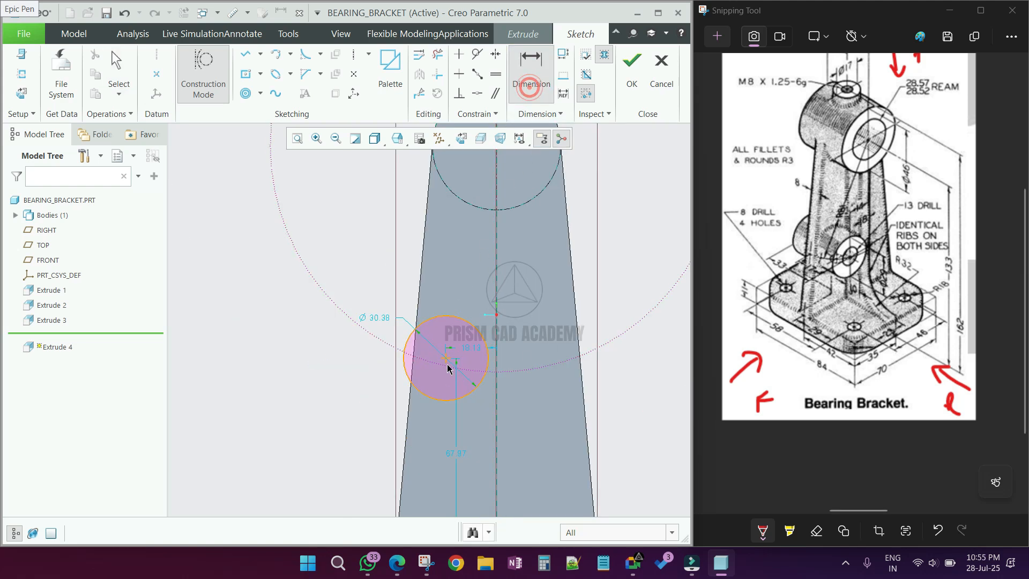
{"action": "left_click", "coordinate": [497, 336]}
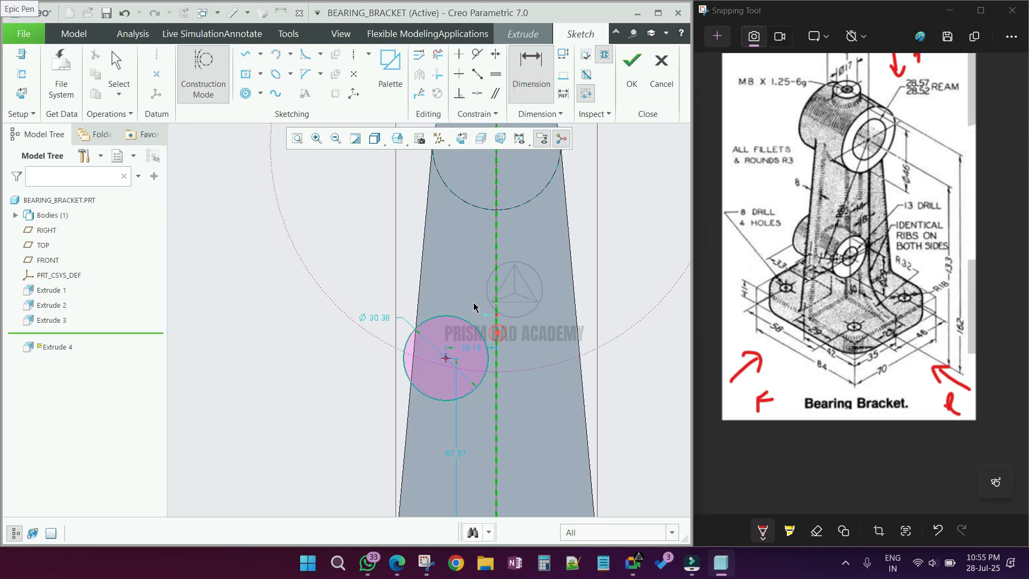
{"action": "middle_click", "coordinate": [485, 304]}
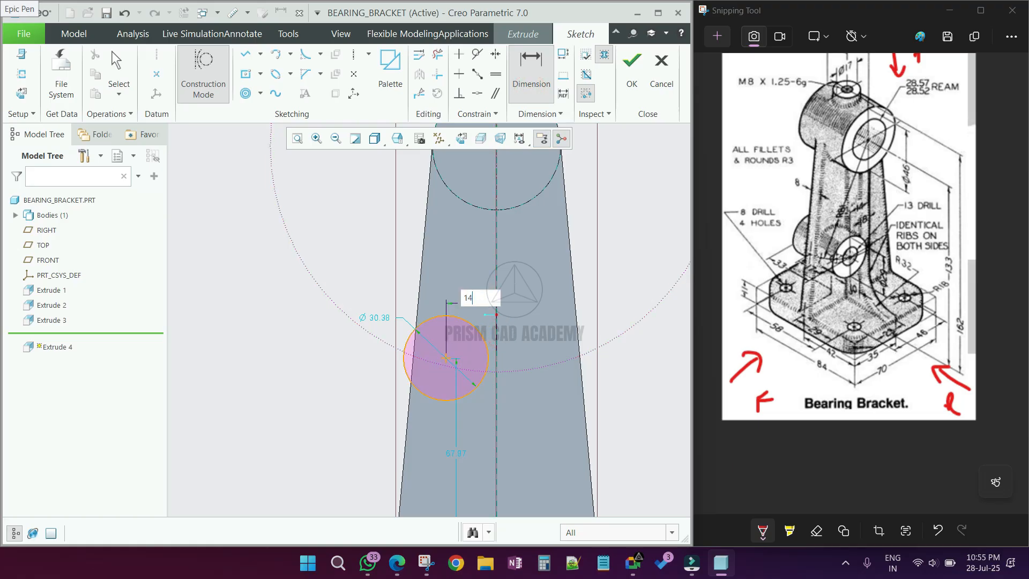
{"action": "key", "text": "Return"}
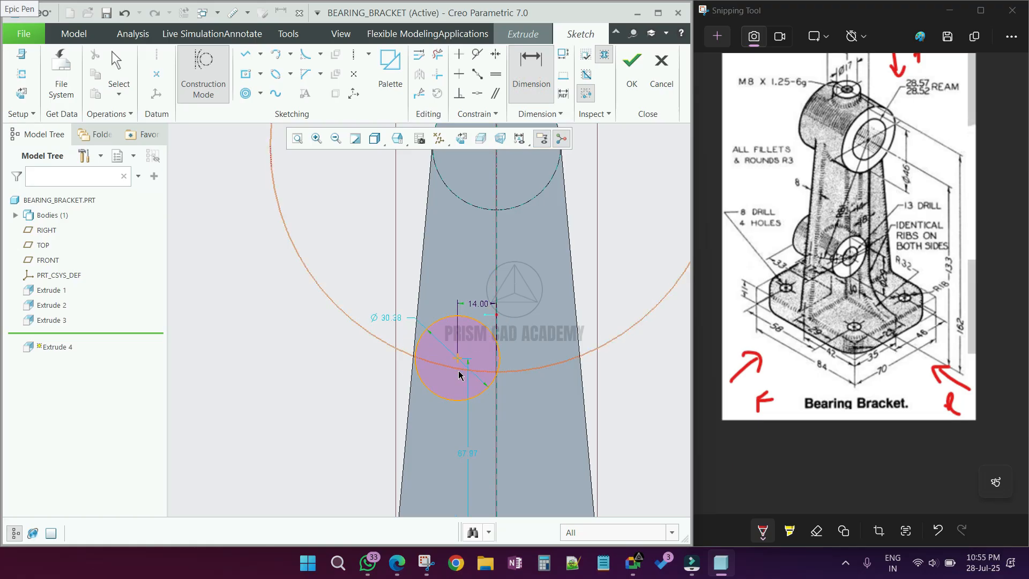
Step: Constrain the small circle's centre onto the construction circle and make the circle tangent to the upright's left sloping edge
{"action": "left_click", "coordinate": [477, 94]}
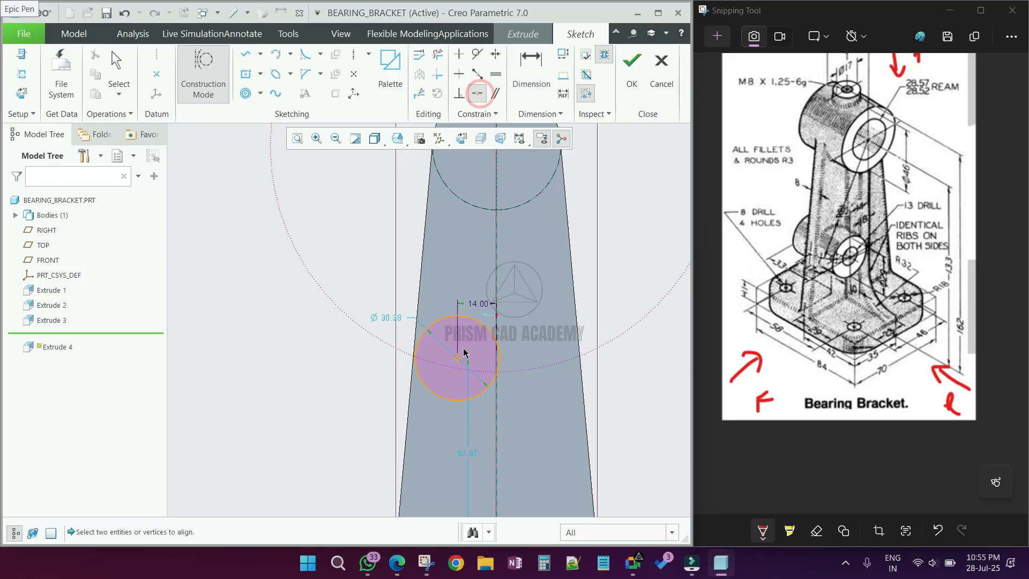
{"action": "left_click", "coordinate": [461, 370]}
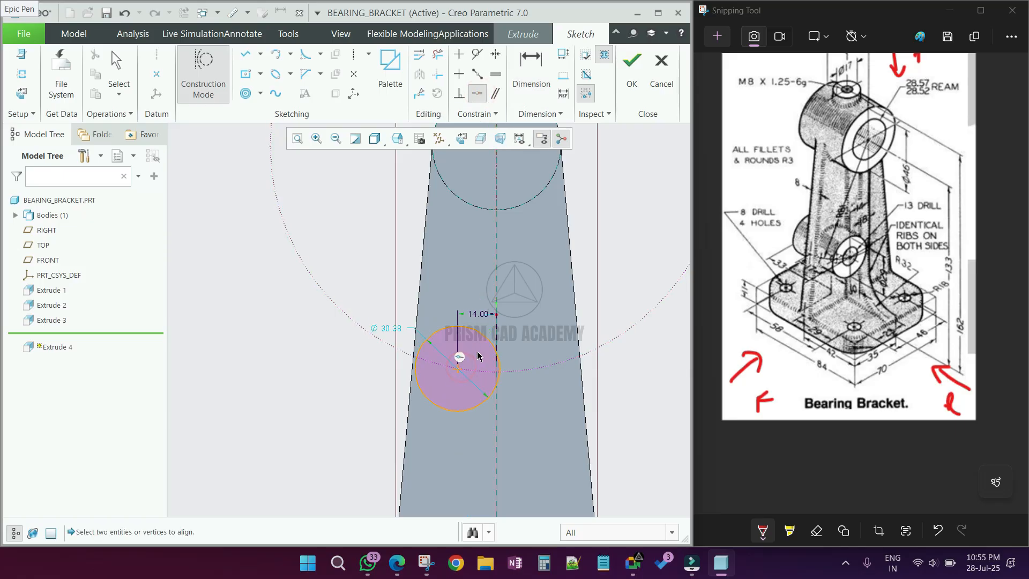
{"action": "middle_click", "coordinate": [454, 396]}
{"action": "left_click", "coordinate": [477, 53]}
{"action": "left_click", "coordinate": [424, 348]}
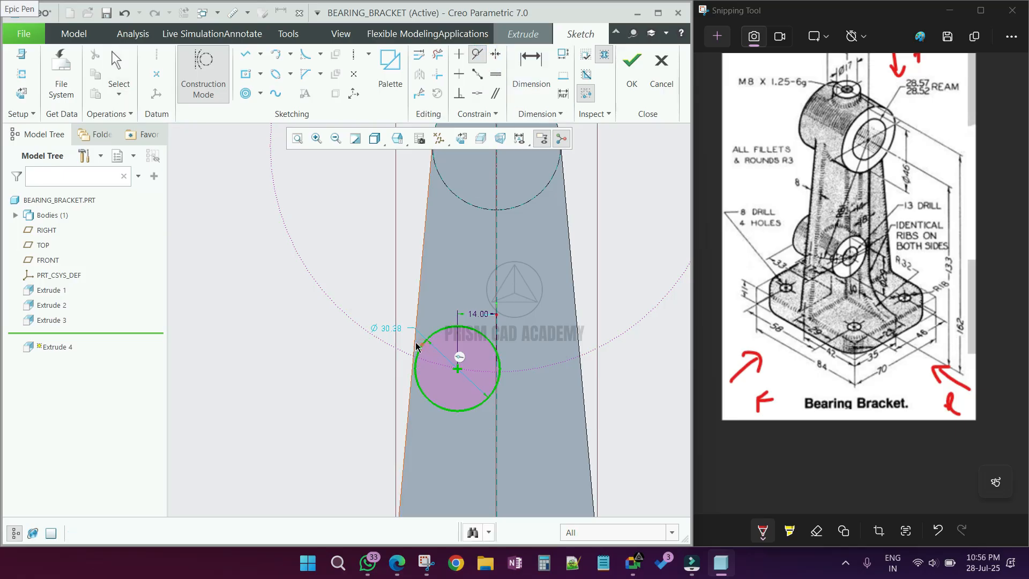
{"action": "left_click", "coordinate": [416, 343]}
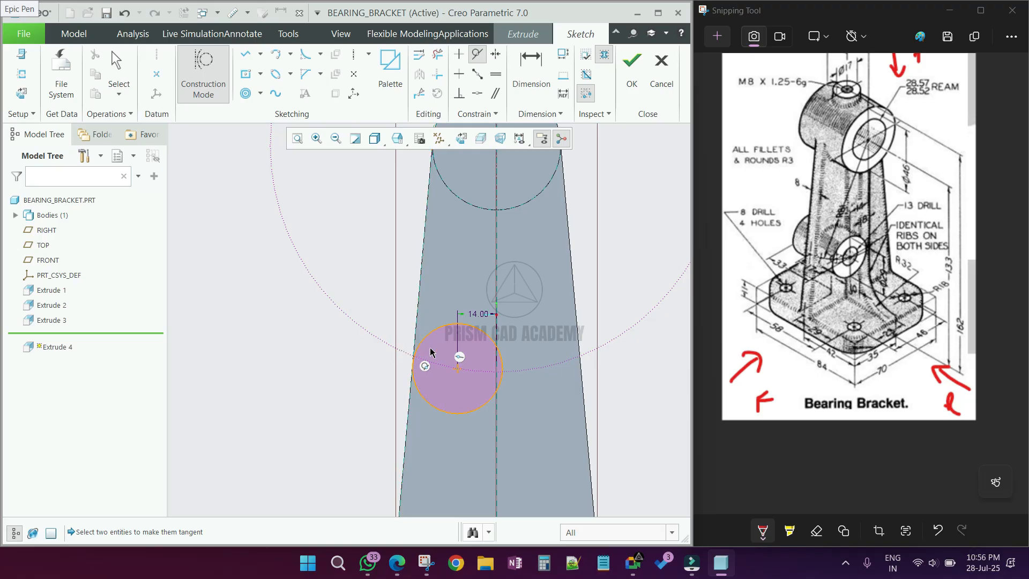
{"action": "scroll", "coordinate": [429, 356], "scroll_direction": "up", "scroll_amount": 3}
{"action": "scroll", "coordinate": [431, 349], "scroll_direction": "down", "scroll_amount": 3}
{"action": "scroll", "coordinate": [397, 378], "scroll_direction": "up", "scroll_amount": 3}
{"action": "middle_click", "coordinate": [387, 390]}
Step: Examine the small circle's tangency with the upright's sloping edge and its centre's position on the construction circle
{"action": "scroll", "coordinate": [386, 390], "scroll_direction": "up", "scroll_amount": 3}
{"action": "scroll", "coordinate": [492, 397], "scroll_direction": "down", "scroll_amount": 2}
{"action": "scroll", "coordinate": [493, 397], "scroll_direction": "up", "scroll_amount": 2}
{"action": "scroll", "coordinate": [493, 397], "scroll_direction": "up", "scroll_amount": 2}
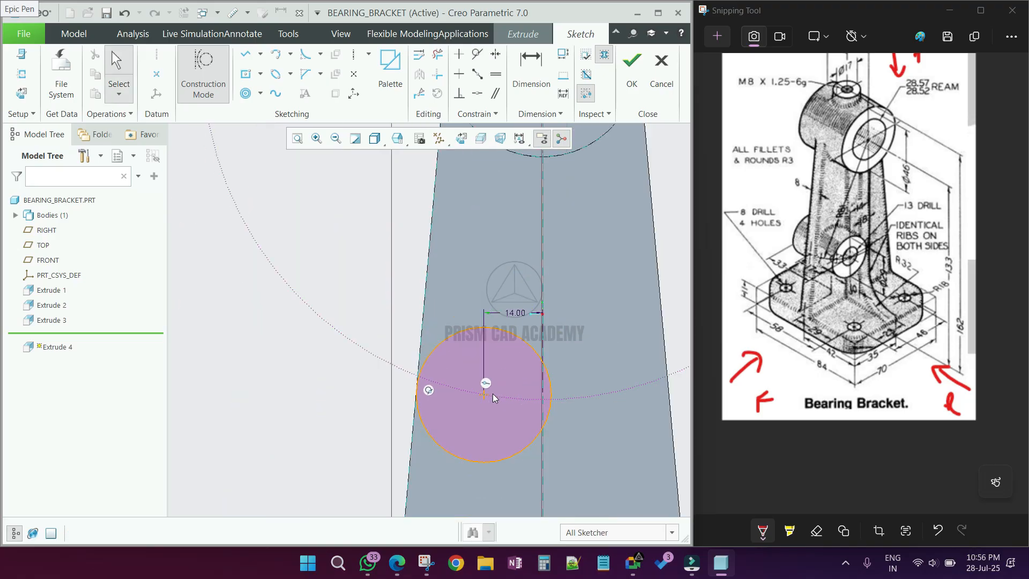
{"action": "scroll", "coordinate": [493, 393], "scroll_direction": "up", "scroll_amount": 2}
{"action": "scroll", "coordinate": [448, 380], "scroll_direction": "down", "scroll_amount": 3}
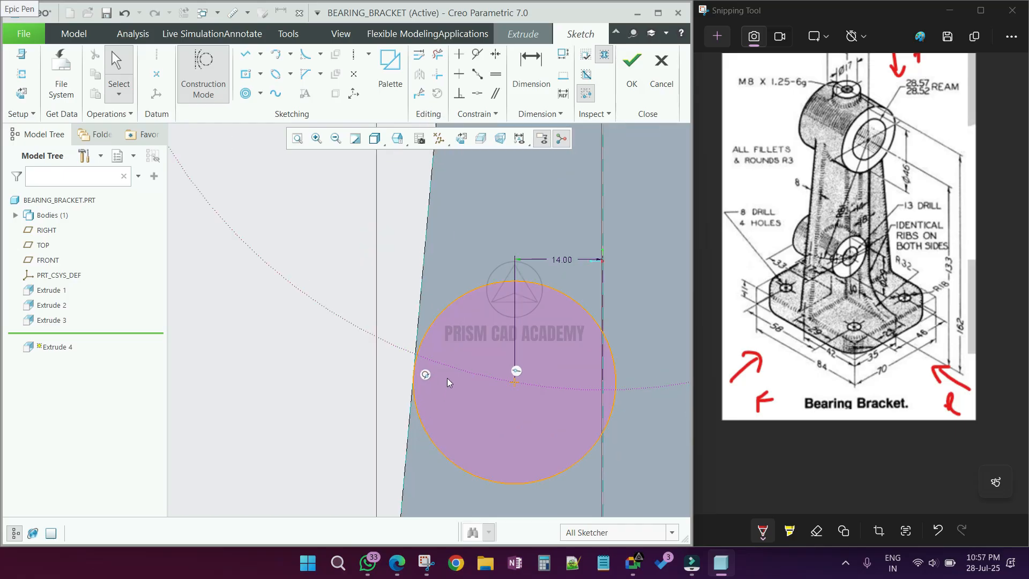
{"action": "scroll", "coordinate": [414, 364], "scroll_direction": "down", "scroll_amount": 2}
{"action": "scroll", "coordinate": [406, 356], "scroll_direction": "up", "scroll_amount": 4}
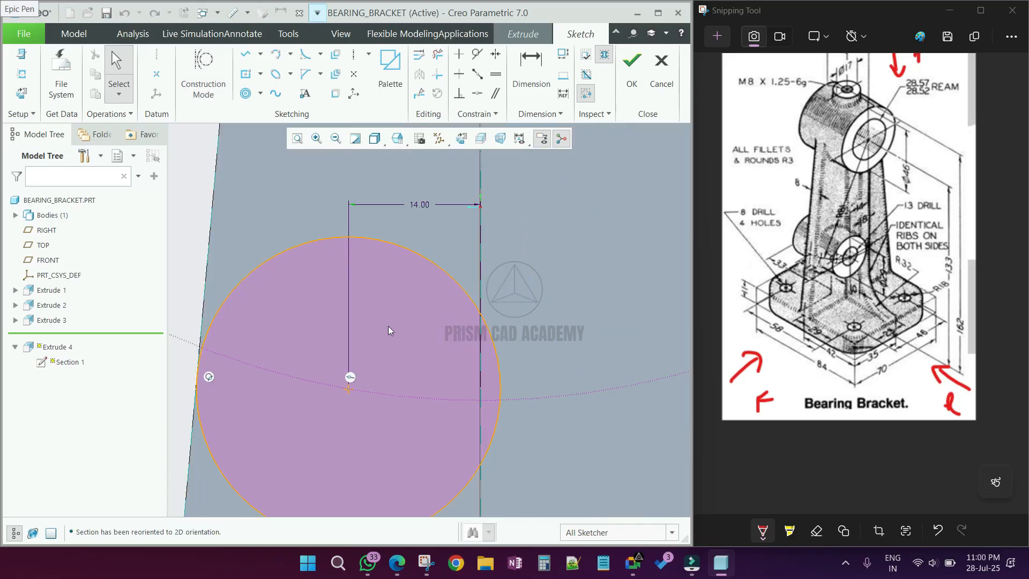
{"action": "scroll", "coordinate": [387, 325], "scroll_direction": "up", "scroll_amount": 2}
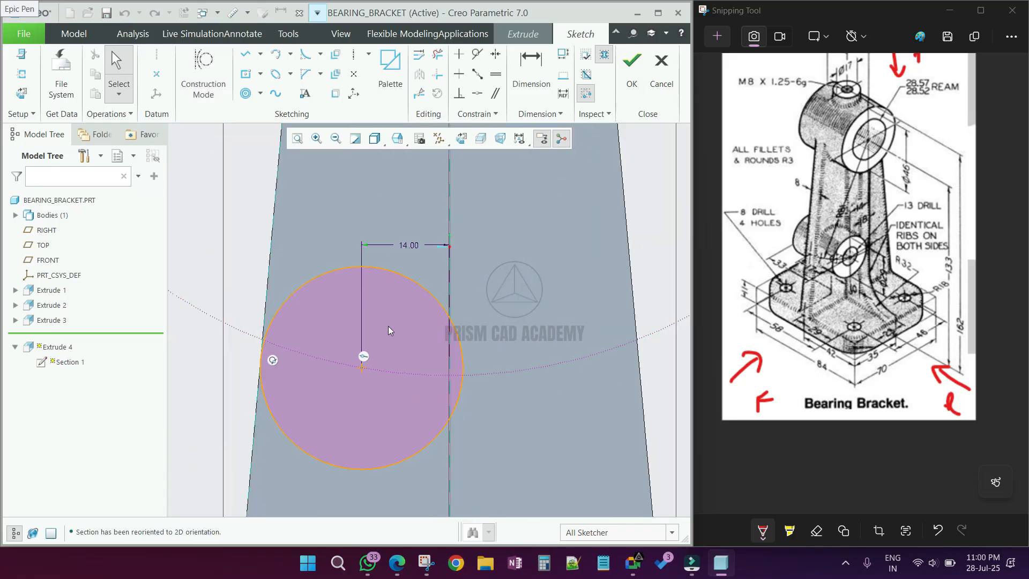
Step: Delete the small circle's 14 mm offset dimension and set its diameter to 29 mm
{"action": "left_click", "coordinate": [417, 246]}
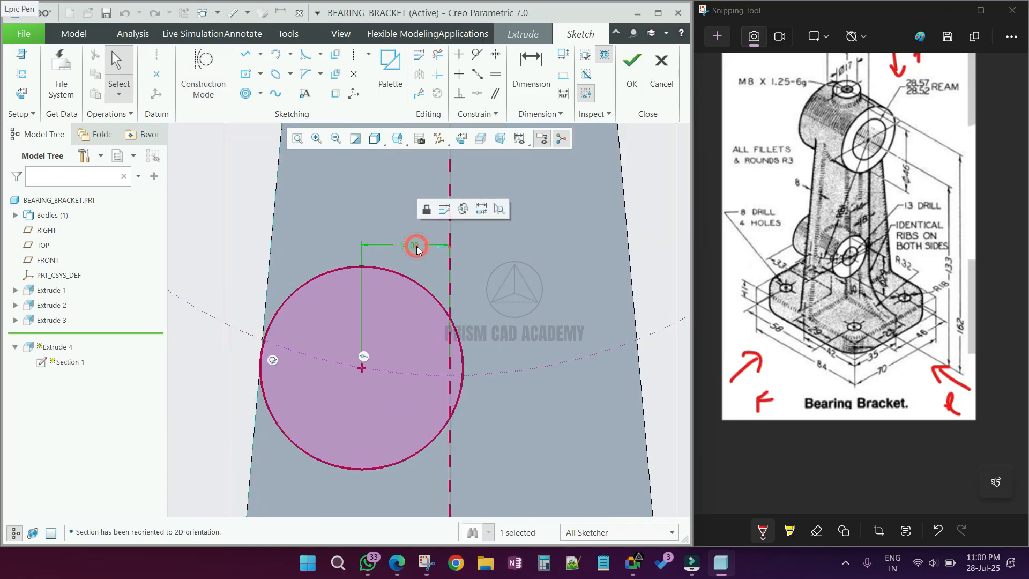
{"action": "key", "text": "Delete"}
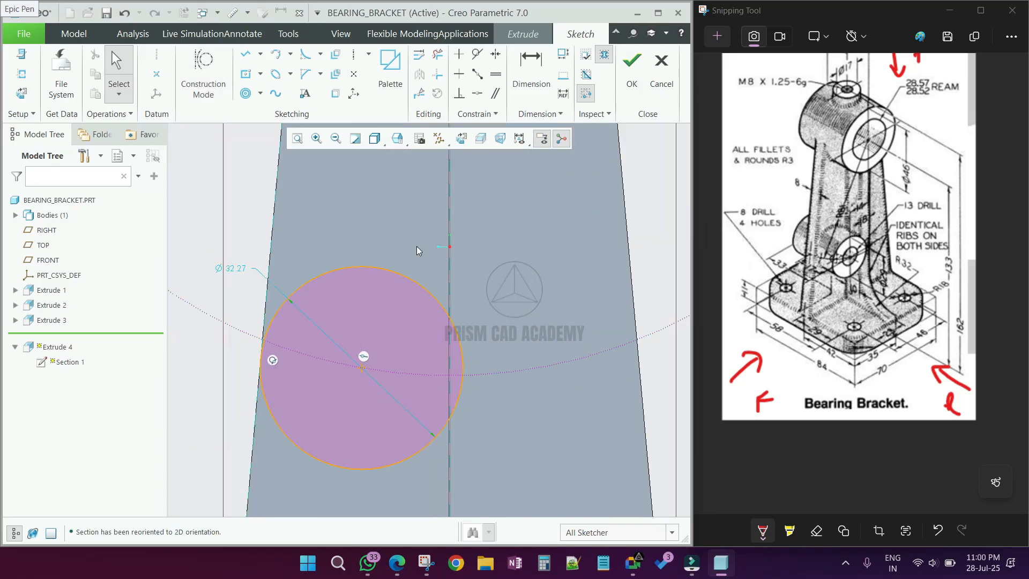
{"action": "double_click", "coordinate": [239, 270]}
{"action": "type", "text": "29"}
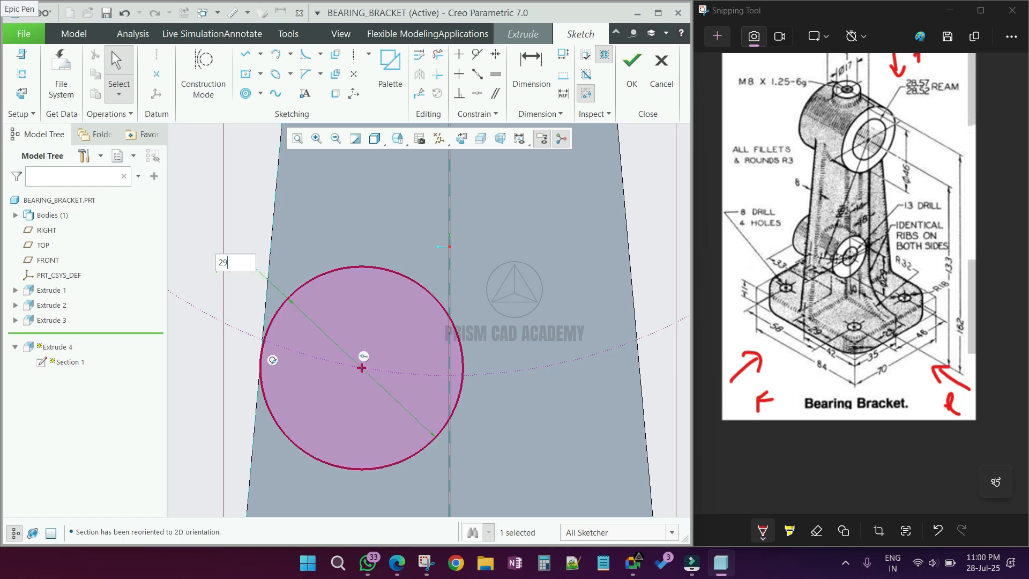
{"action": "key", "text": "Return"}
Step: Finish the circle sketch and set the extrusion to add material 33 mm deep, symmetric about the sketch plane
{"action": "left_click", "coordinate": [632, 62]}
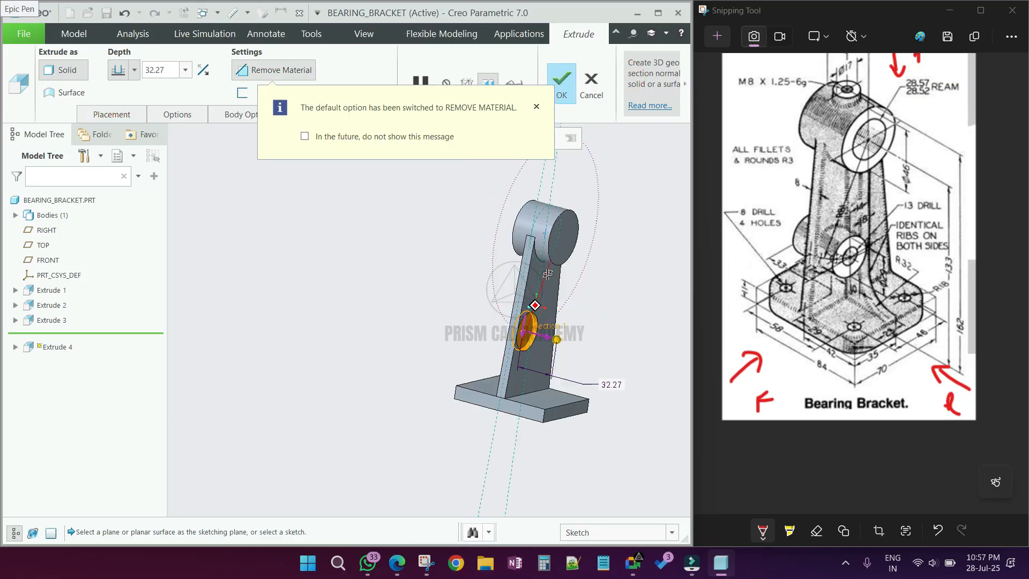
{"action": "middle_click_drag", "start_coordinate": [547, 274], "coordinate": [550, 275]}
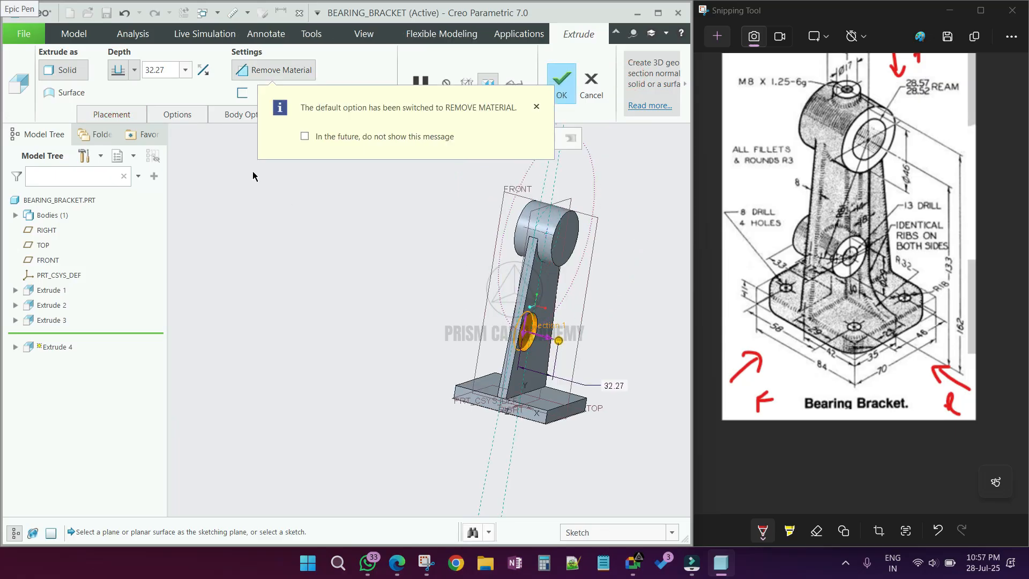
{"action": "left_click", "coordinate": [134, 69]}
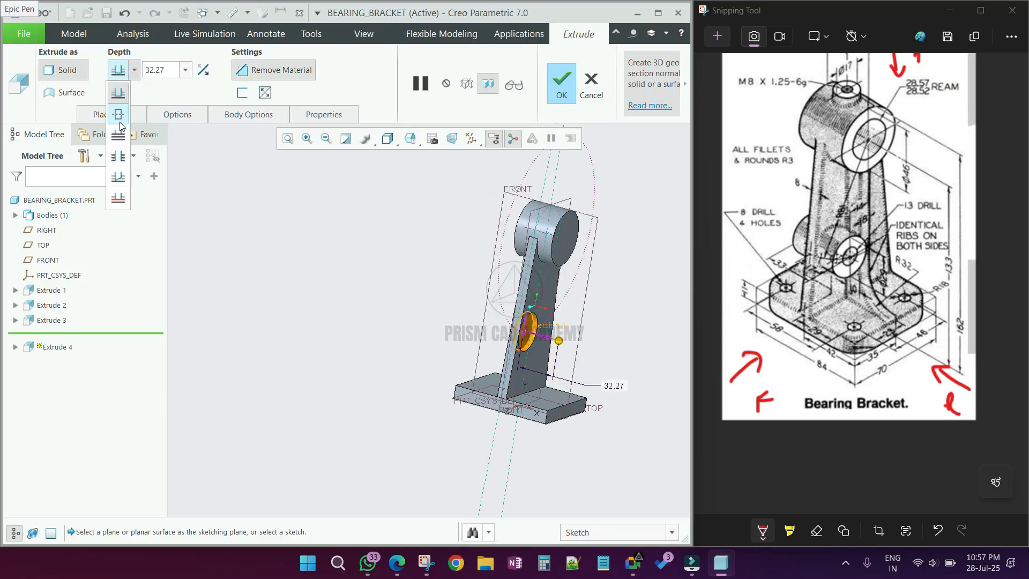
{"action": "left_click", "coordinate": [119, 123]}
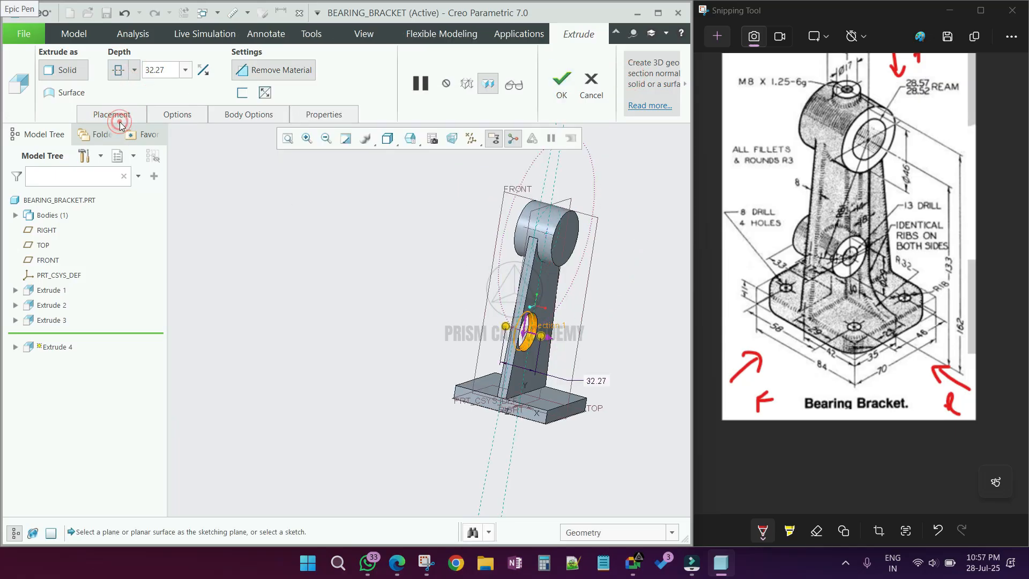
{"action": "left_click", "coordinate": [257, 71]}
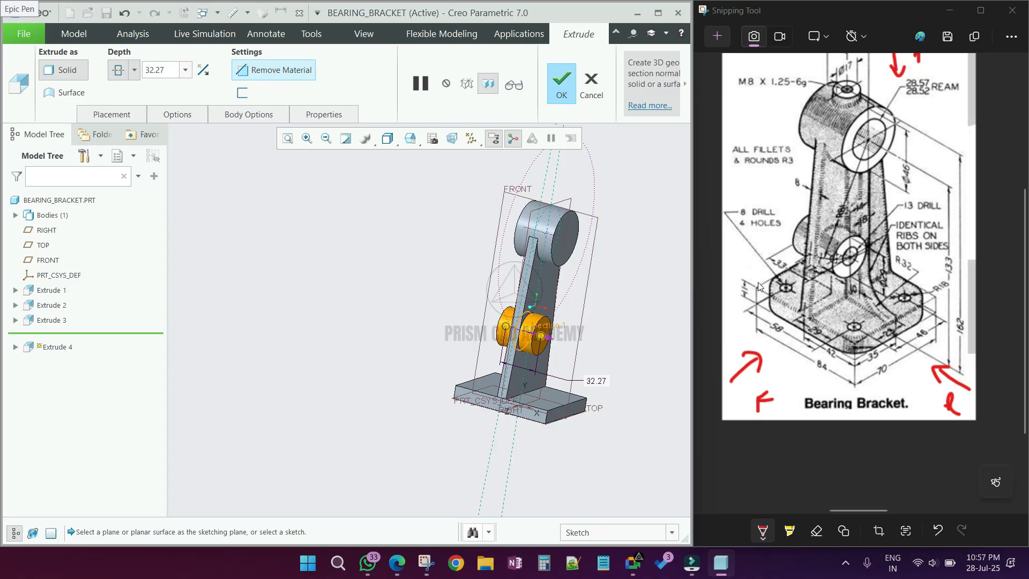
{"action": "double_click", "coordinate": [162, 71]}
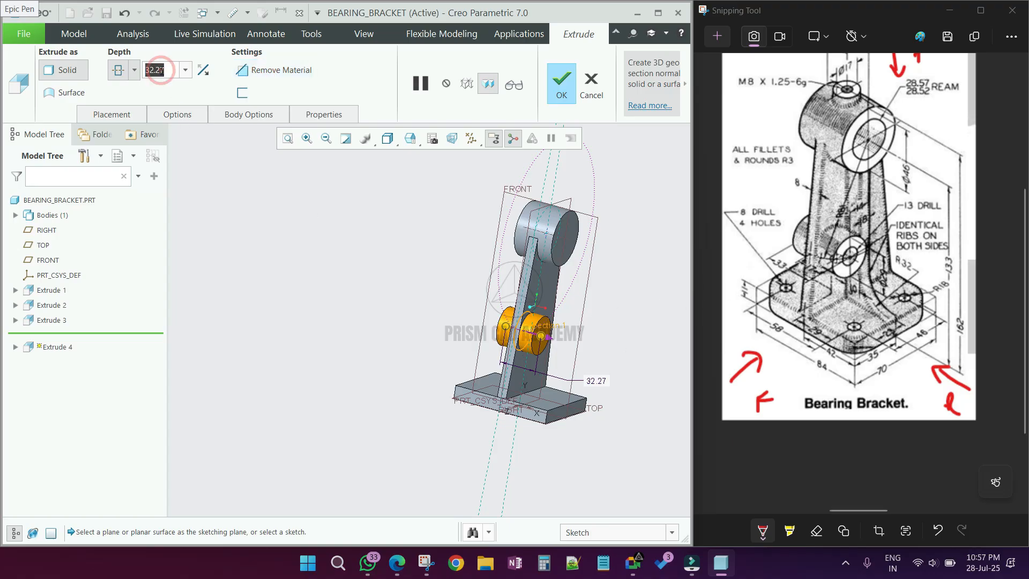
{"action": "type", "text": "33"}
{"action": "key", "text": "Return"}
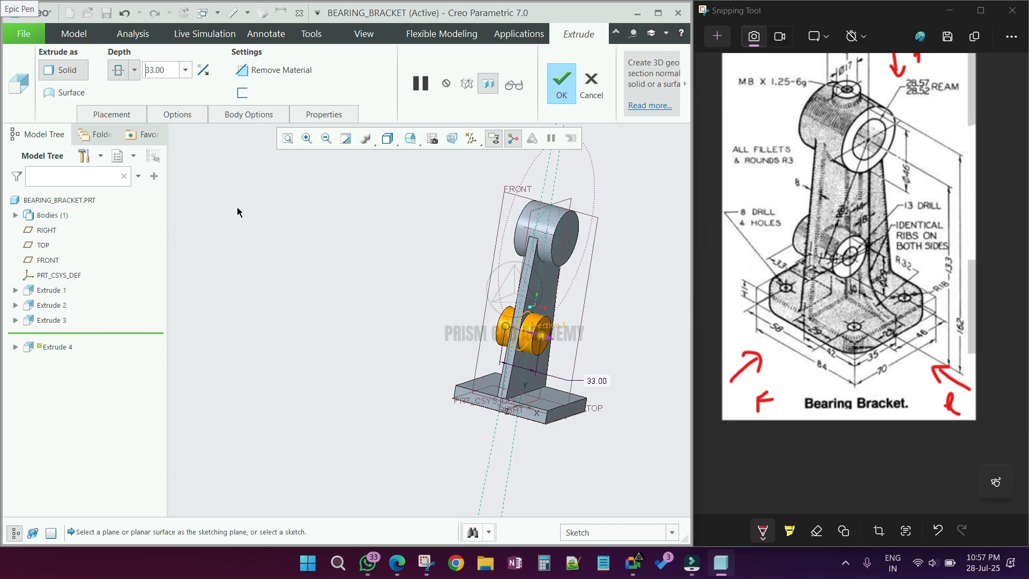
Step: Accept the 33 mm symmetric extrusion of the lower side boss
{"action": "middle_click", "coordinate": [256, 222]}
{"action": "left_click", "coordinate": [388, 309]}
{"action": "middle_click_drag", "start_coordinate": [409, 322], "coordinate": [368, 312]}
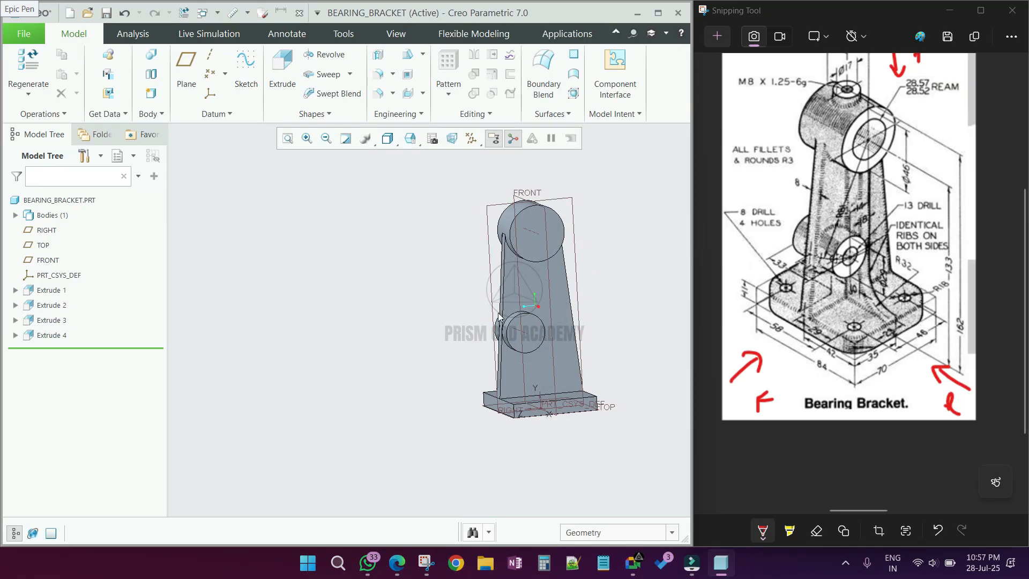
Step: Start a Profile Rib sketch on the FRONT plane and orient the view square to it
{"action": "middle_click_drag", "start_coordinate": [501, 315], "coordinate": [558, 307]}
{"action": "middle_click_drag", "start_coordinate": [435, 276], "coordinate": [471, 185]}
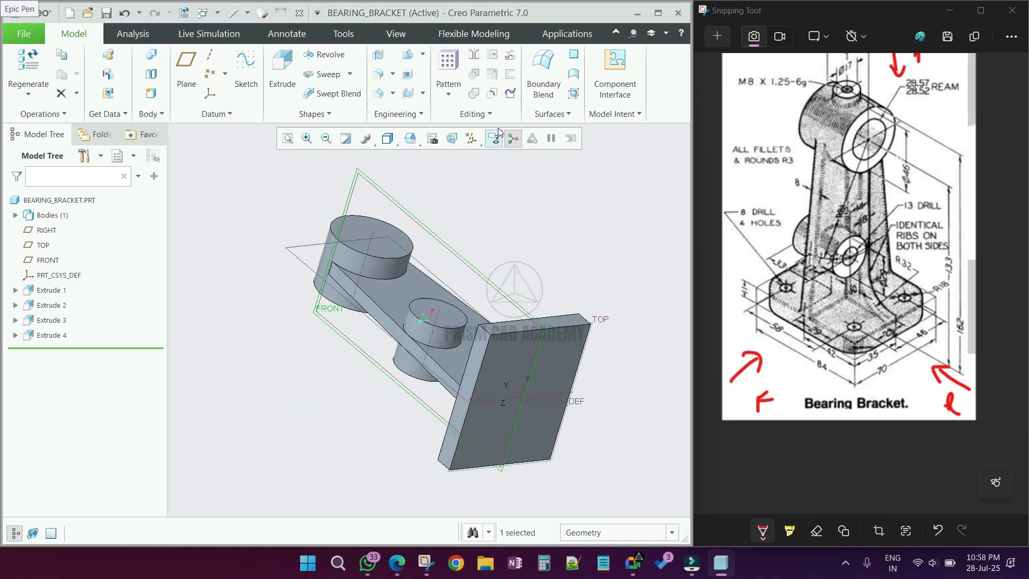
{"action": "left_click", "coordinate": [423, 93]}
{"action": "left_click", "coordinate": [430, 134]}
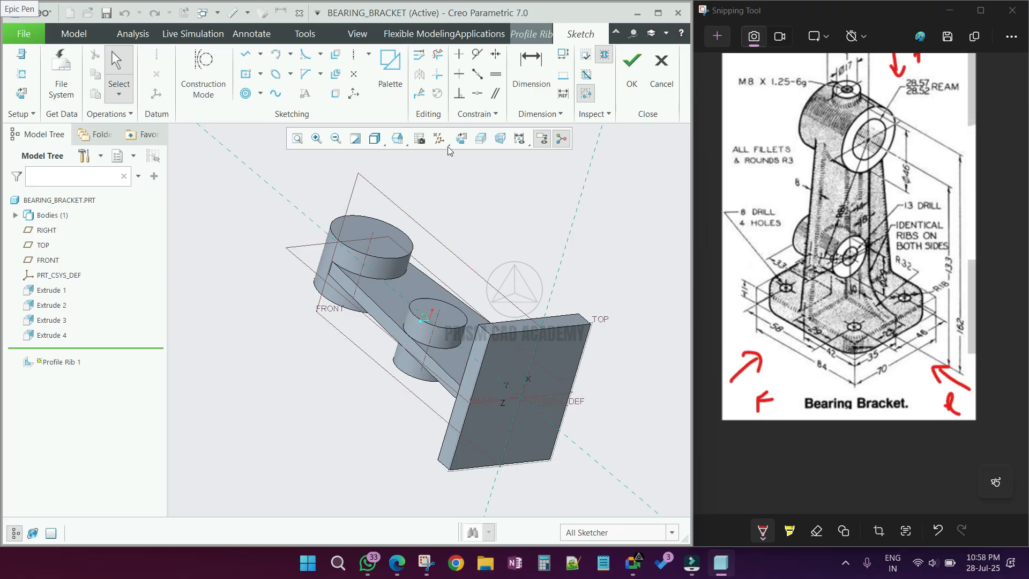
{"action": "left_click", "coordinate": [460, 138]}
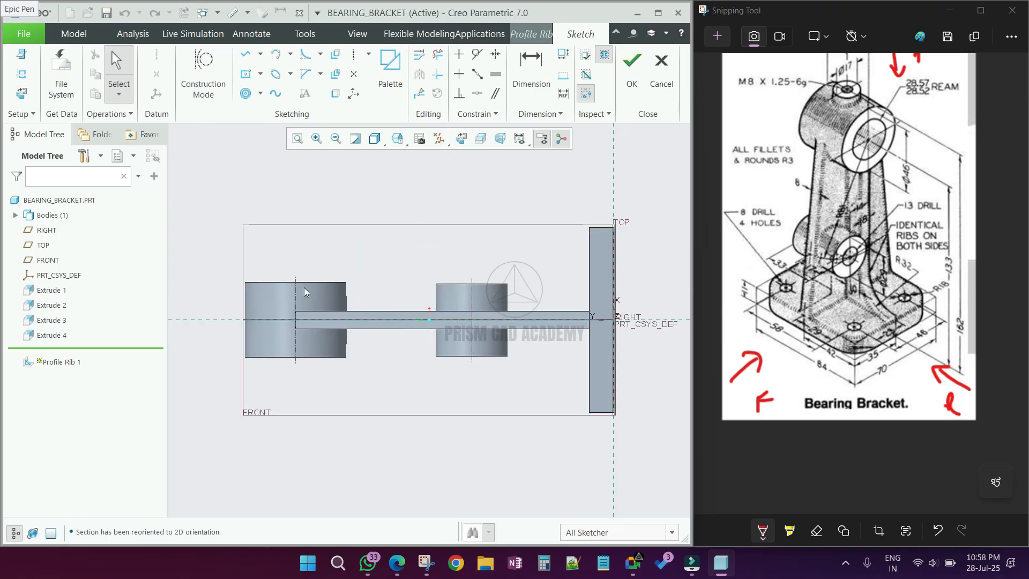
Step: Add sketch references on the upright's face, the upper cylinder's side and end face, and the base plate's top face
{"action": "left_click", "coordinate": [24, 75]}
{"action": "left_click", "coordinate": [367, 311]}
{"action": "left_click", "coordinate": [347, 293]}
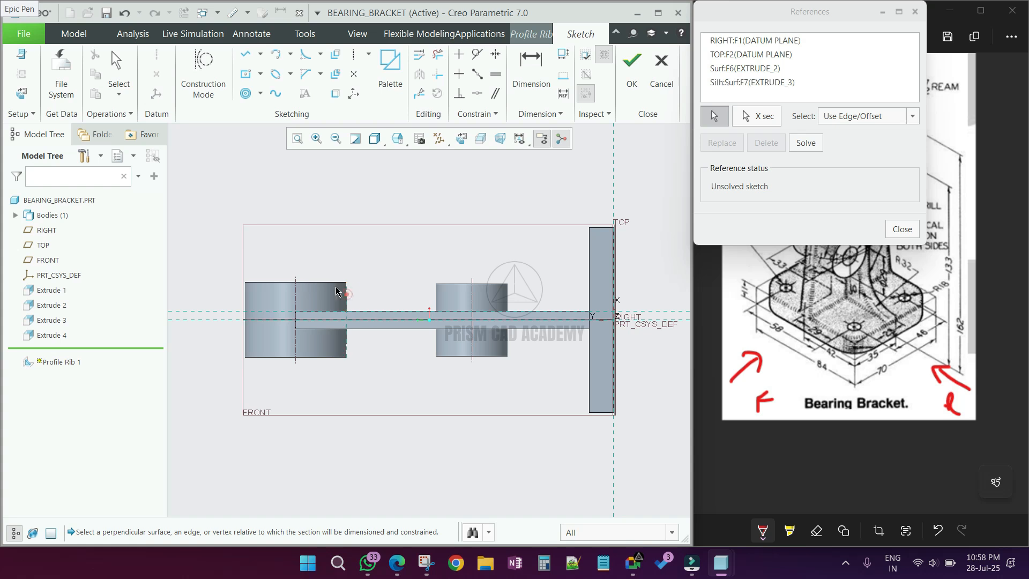
{"action": "left_click", "coordinate": [334, 282]}
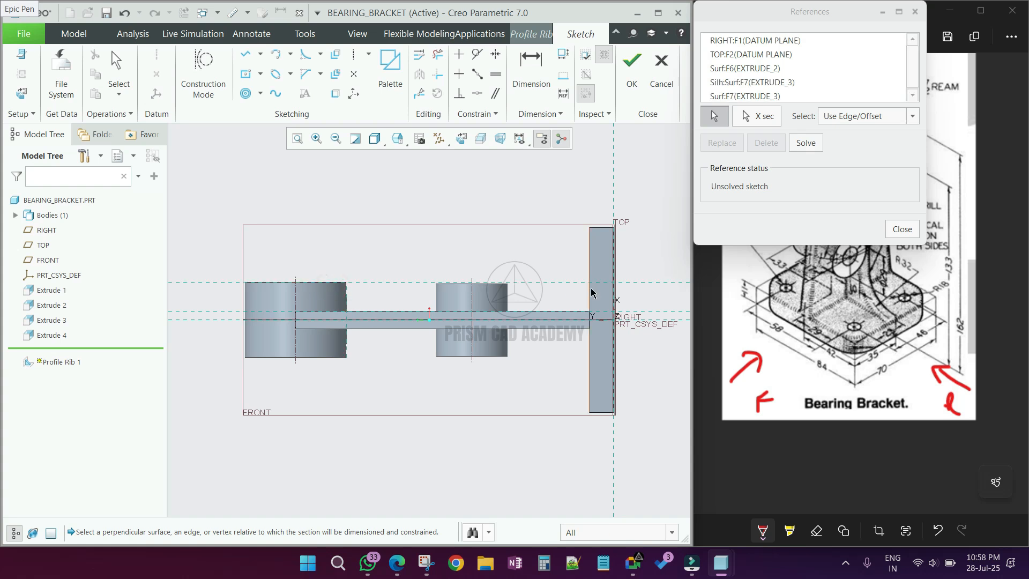
{"action": "middle_click", "coordinate": [499, 299]}
{"action": "middle_click", "coordinate": [498, 299]}
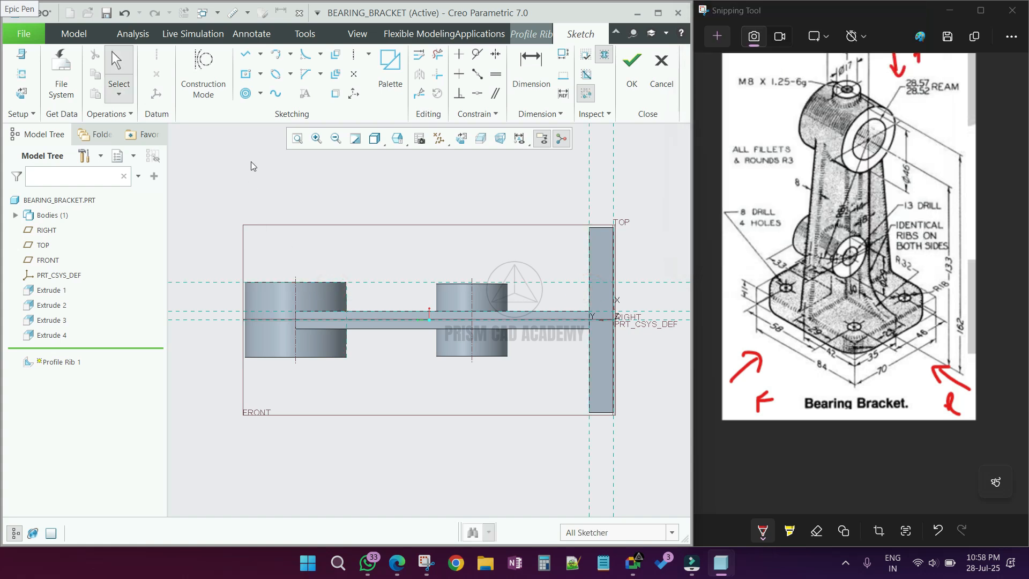
Step: Sketch a horizontal line level with the upper cylinder's end face, from the cylinder's side to the base plate
{"action": "left_click", "coordinate": [246, 53]}
{"action": "left_click", "coordinate": [343, 281]}
{"action": "left_click", "coordinate": [593, 283]}
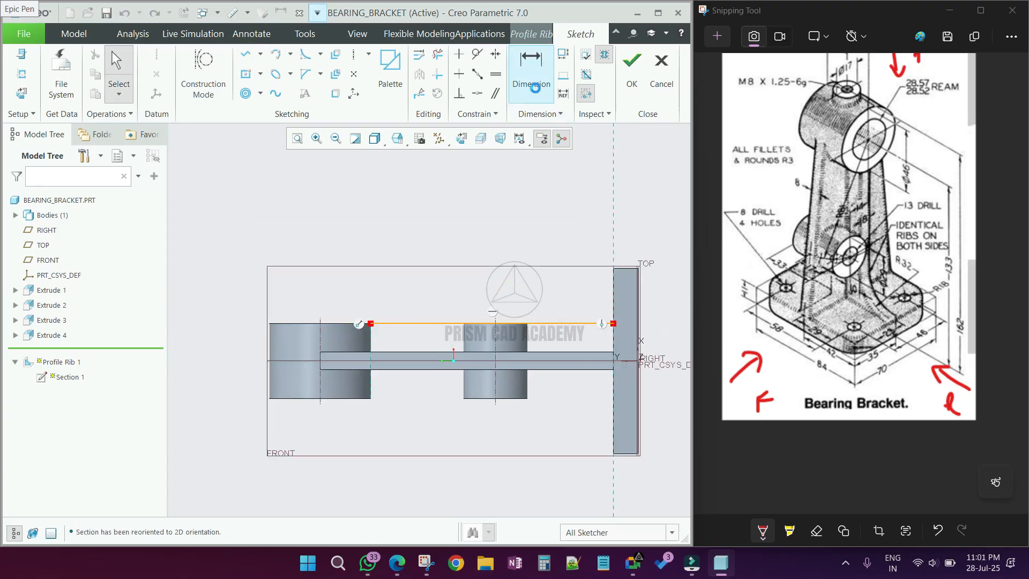
Step: Dimension the distance between the rib line and the upright's face
{"action": "left_click", "coordinate": [537, 86]}
{"action": "left_click", "coordinate": [425, 352]}
{"action": "left_click", "coordinate": [426, 324]}
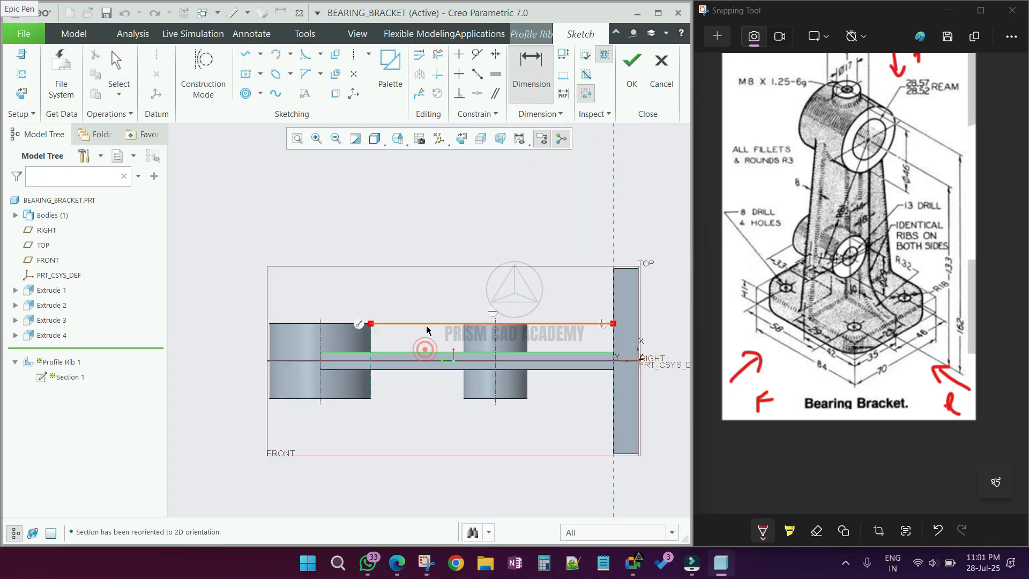
{"action": "middle_click", "coordinate": [426, 322]}
{"action": "middle_click", "coordinate": [424, 322]}
{"action": "left_click", "coordinate": [433, 324]}
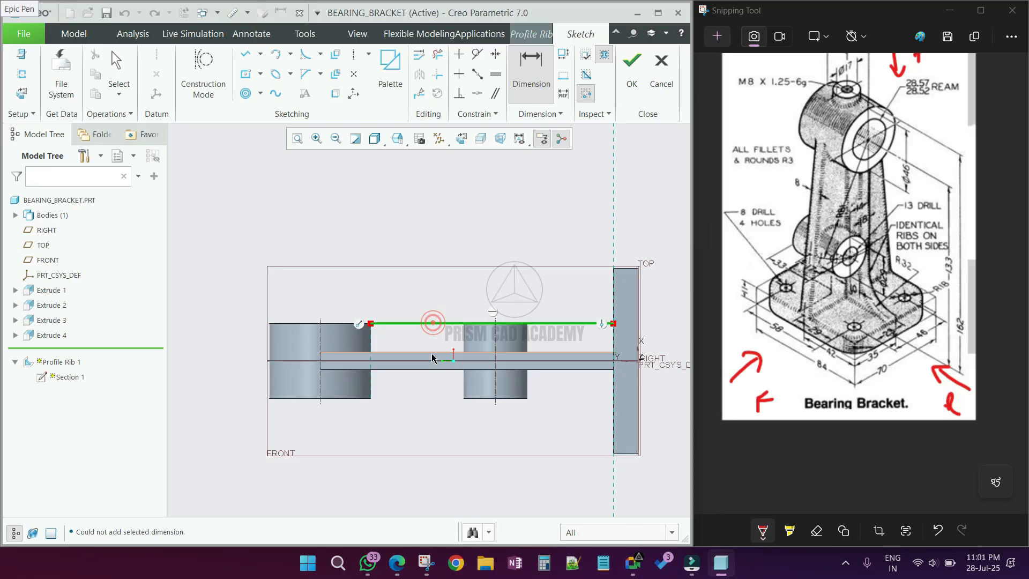
{"action": "middle_click", "coordinate": [437, 302]}
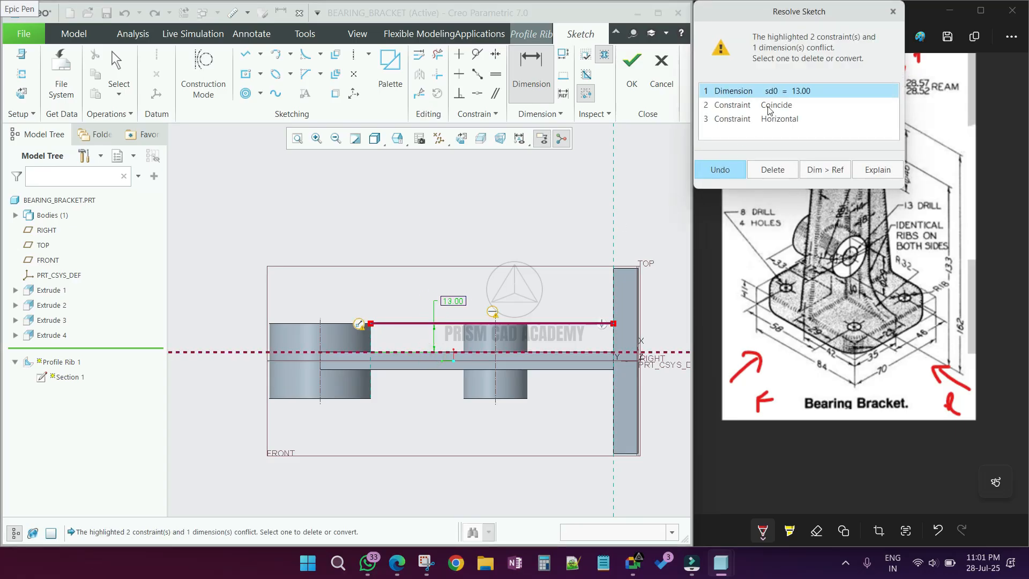
Step: Resolve the sketch conflict by deleting the Coincide constraint, and set the rib line's distance from the upright's face to 10 mm
{"action": "left_click", "coordinate": [765, 109]}
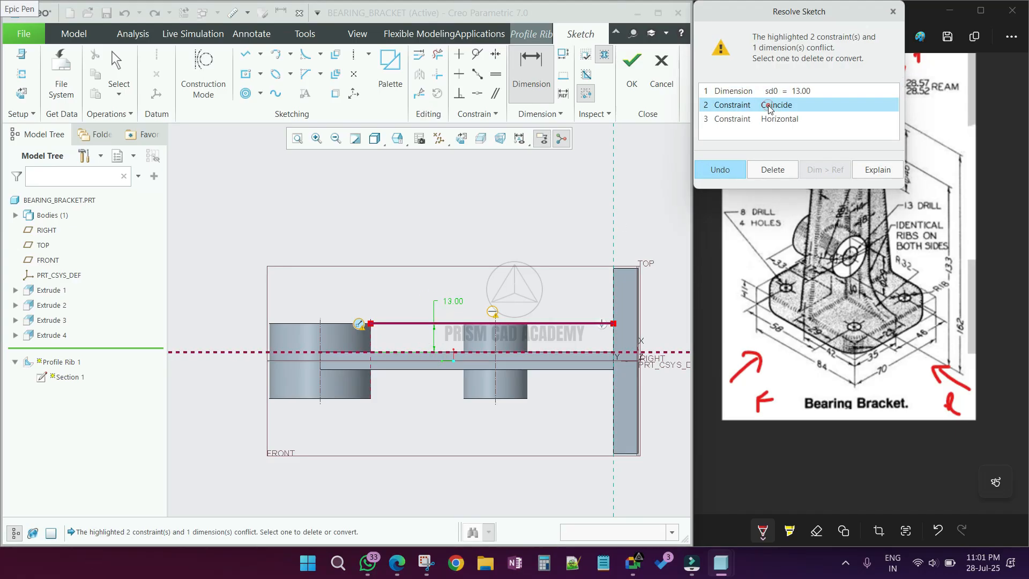
{"action": "left_click", "coordinate": [772, 170]}
{"action": "type", "text": "1"}
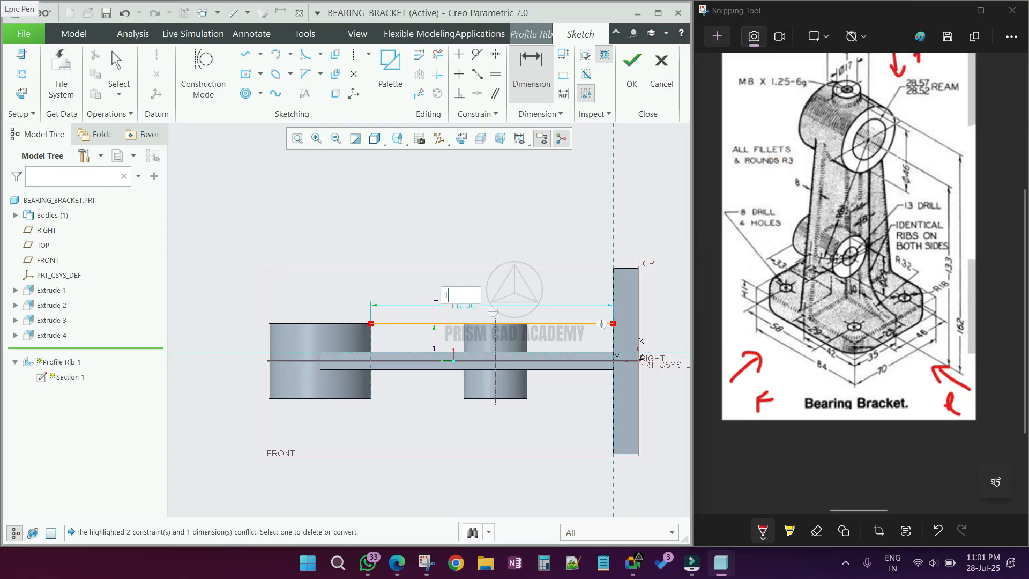
{"action": "type", "text": "0"}
{"action": "key", "text": "Return"}
{"action": "middle_click", "coordinate": [571, 244]}
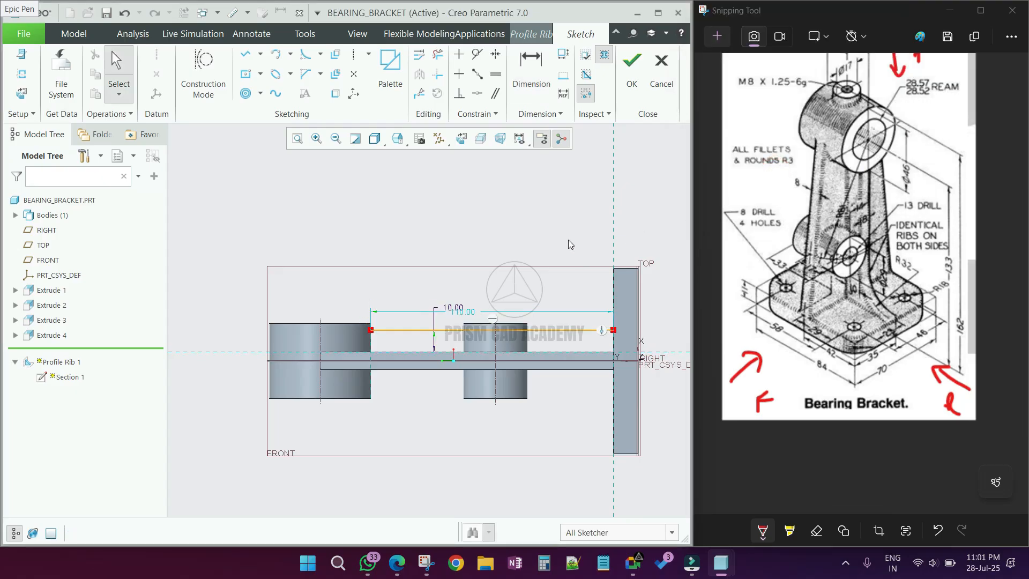
Step: Finish the rib sketch and accept the first profile rib with a thickness of 8 mm
{"action": "left_click", "coordinate": [632, 75]}
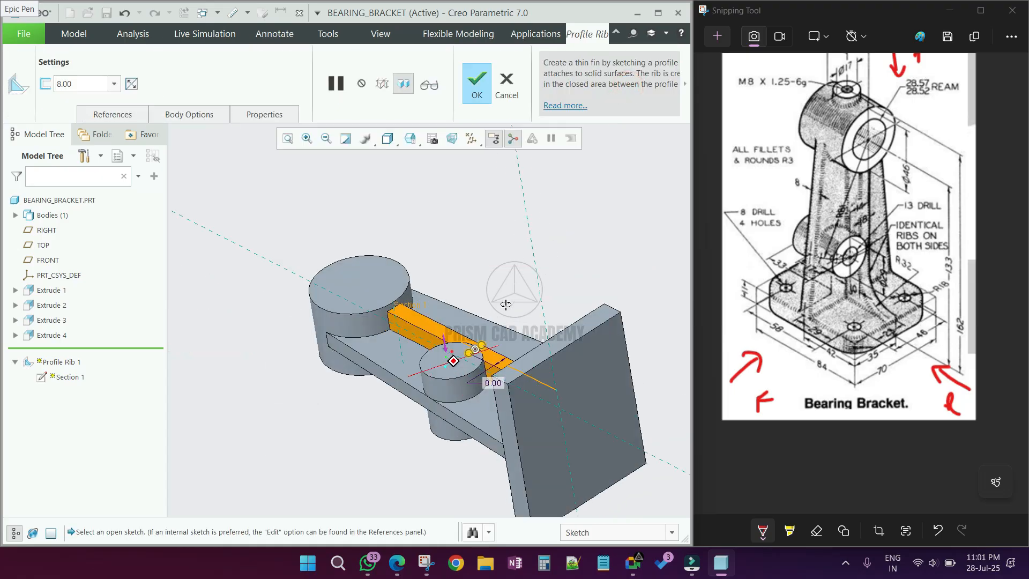
{"action": "middle_click", "coordinate": [515, 310]}
{"action": "left_click", "coordinate": [470, 284]}
{"action": "middle_click_drag", "start_coordinate": [474, 273], "coordinate": [531, 220]}
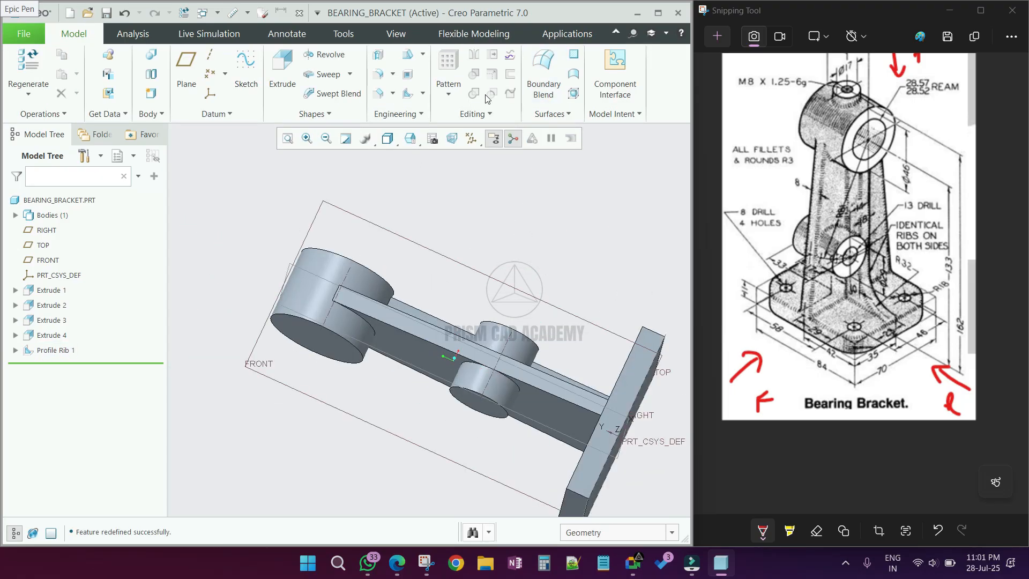
Step: Start a second Profile Rib sketch on the FRONT plane, referencing the upper cylinder's side and the base plate's top face
{"action": "left_click", "coordinate": [423, 95]}
{"action": "left_click", "coordinate": [423, 129]}
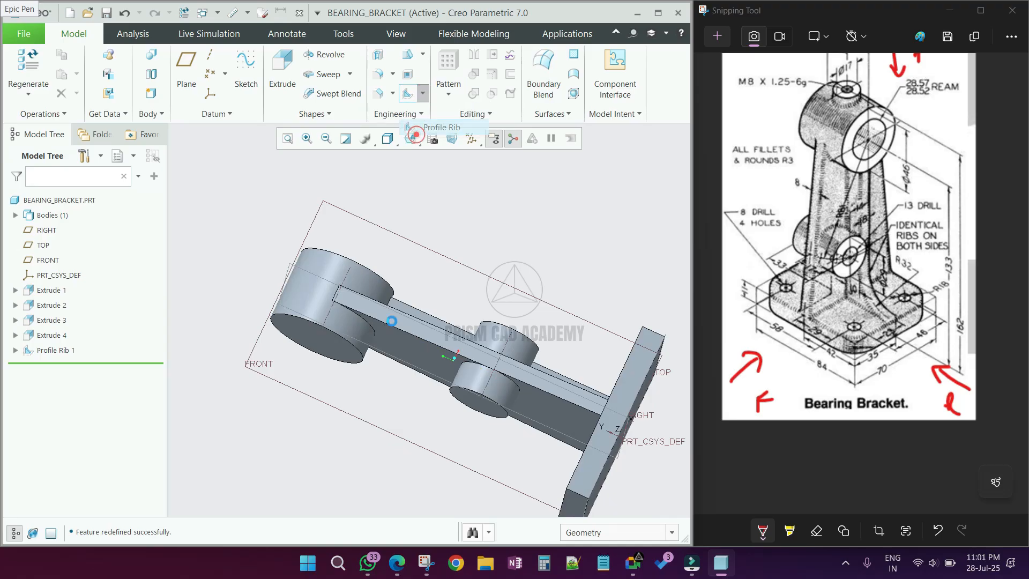
{"action": "left_click", "coordinate": [354, 416]}
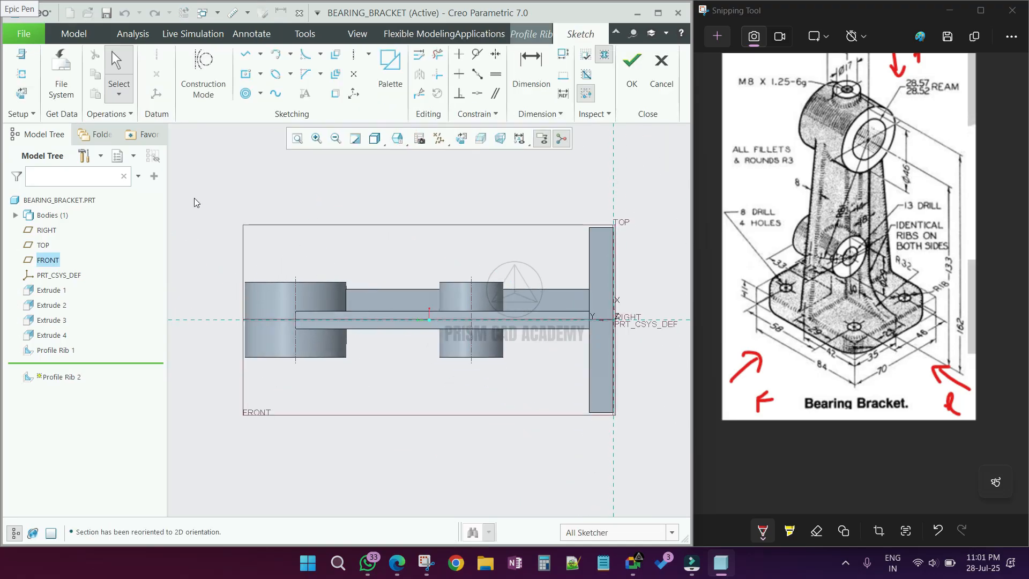
{"action": "left_click", "coordinate": [20, 75]}
{"action": "left_click", "coordinate": [346, 342]}
{"action": "left_click", "coordinate": [589, 354]}
Step: Sketch a horizontal line from the upper cylinder to the base plate on the upright's opposite side, 10 mm from its face
{"action": "left_click", "coordinate": [246, 53]}
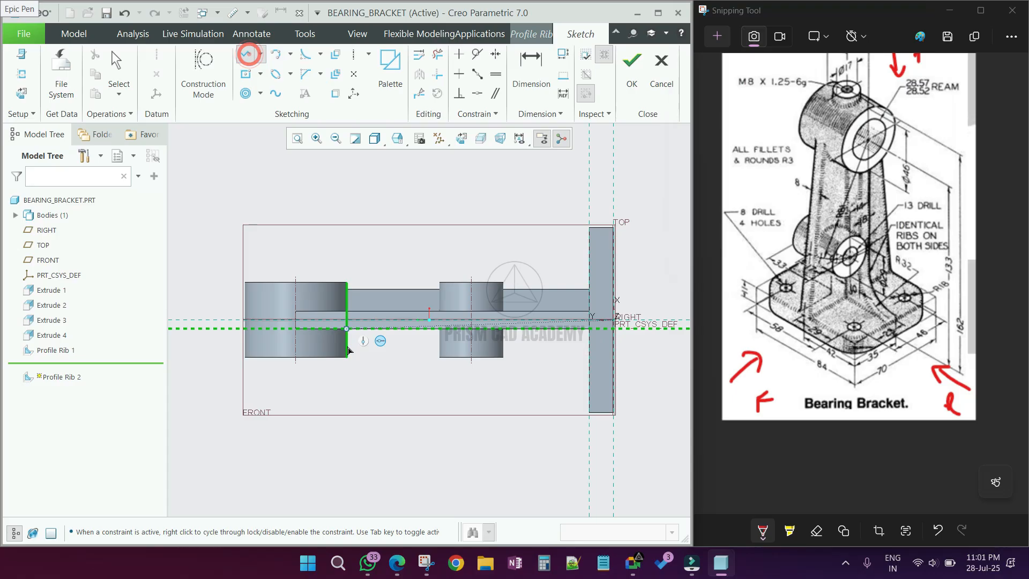
{"action": "left_click", "coordinate": [347, 348]}
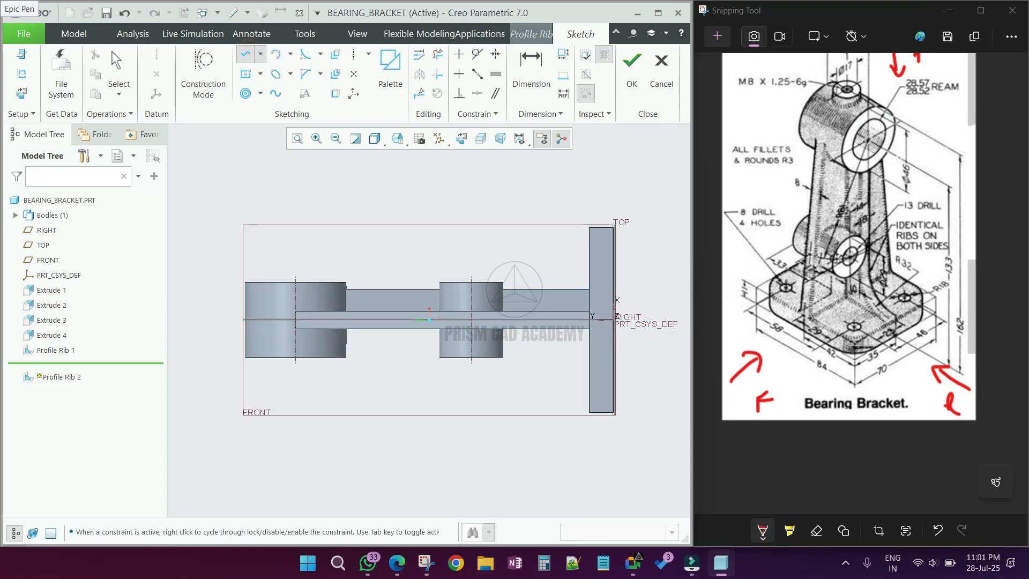
{"action": "left_click", "coordinate": [589, 348]}
{"action": "middle_click", "coordinate": [588, 348]}
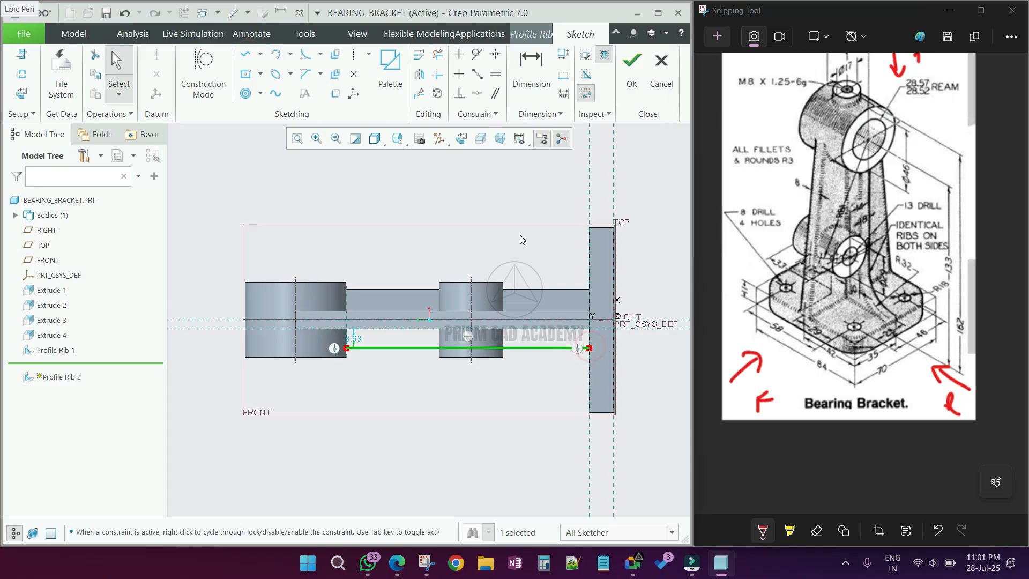
{"action": "double_click", "coordinate": [358, 342]}
{"action": "type", "text": "10"}
{"action": "key", "text": "Return"}
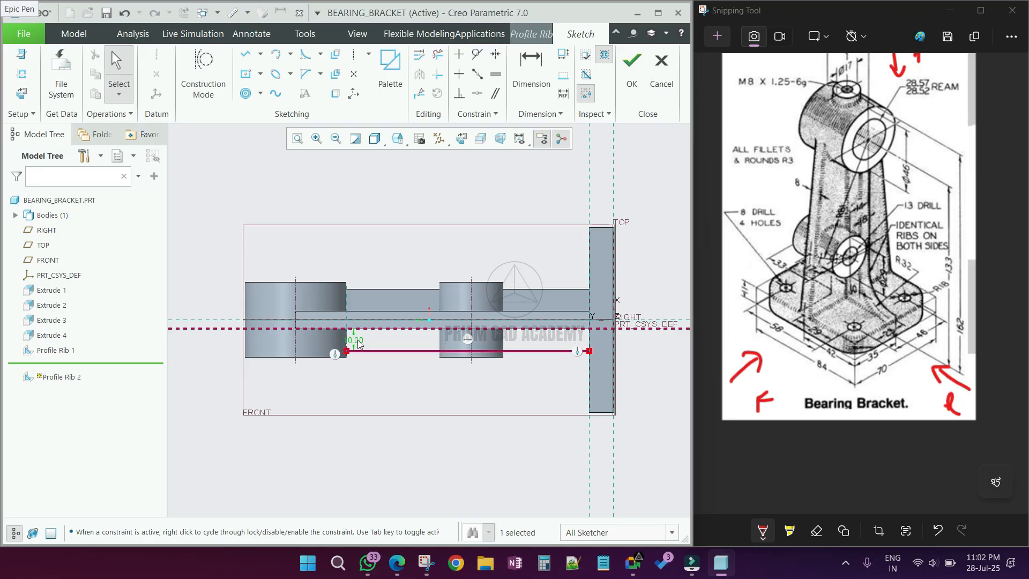
Step: Finish the second rib sketch, set the rib's thickness to 8 mm, and accept the feature
{"action": "left_click", "coordinate": [632, 69]}
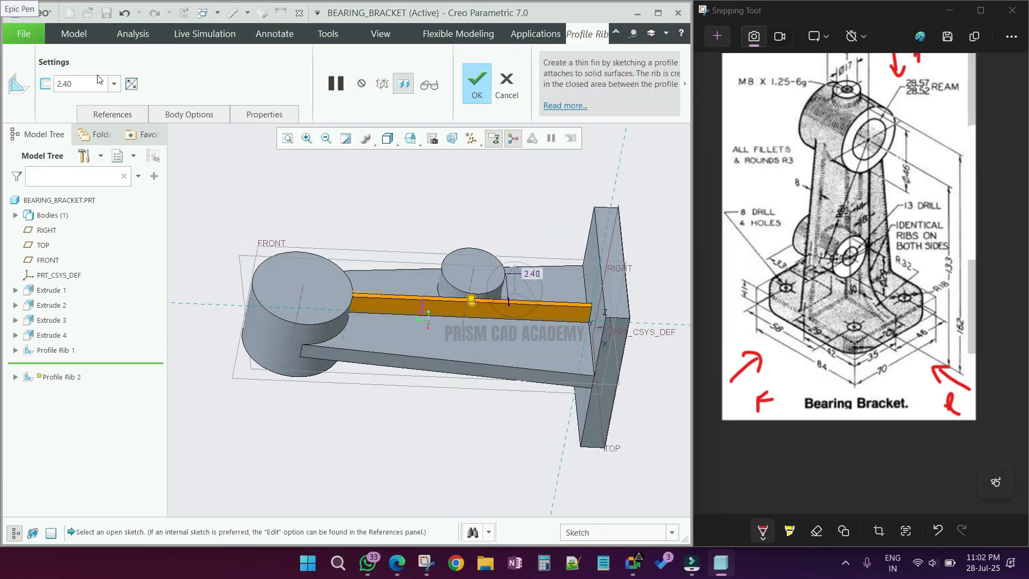
{"action": "type", "text": "8"}
{"action": "key", "text": "Return"}
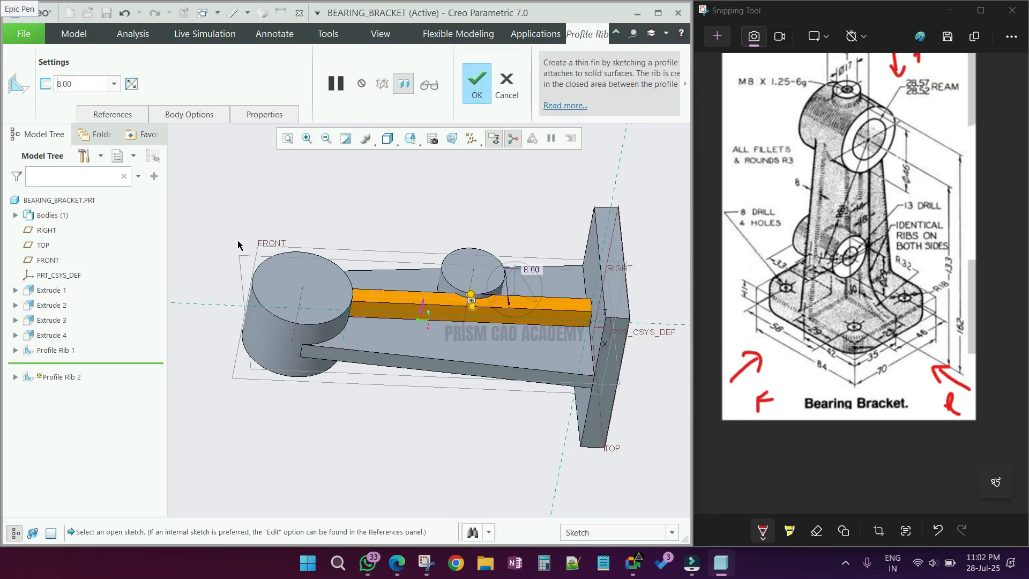
{"action": "left_click", "coordinate": [477, 84]}
{"action": "middle_click_drag", "start_coordinate": [409, 349], "coordinate": [267, 450]}
{"action": "left_click", "coordinate": [586, 339]}
{"action": "middle_click_drag", "start_coordinate": [585, 339], "coordinate": [467, 351]}
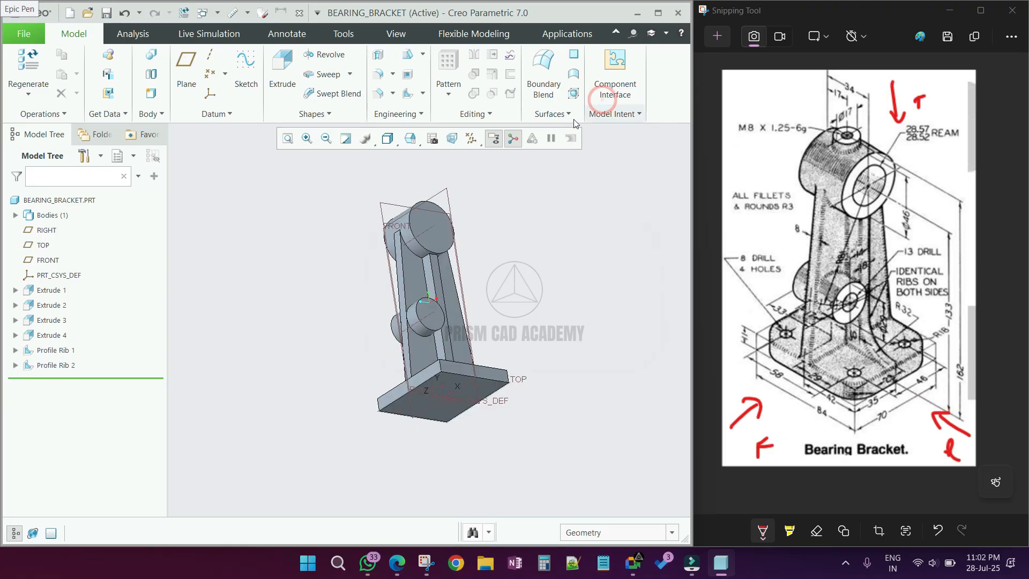
Step: Create a datum plane offset 162 mm upward from the bottom face of the base plate
{"action": "left_click", "coordinate": [579, 262]}
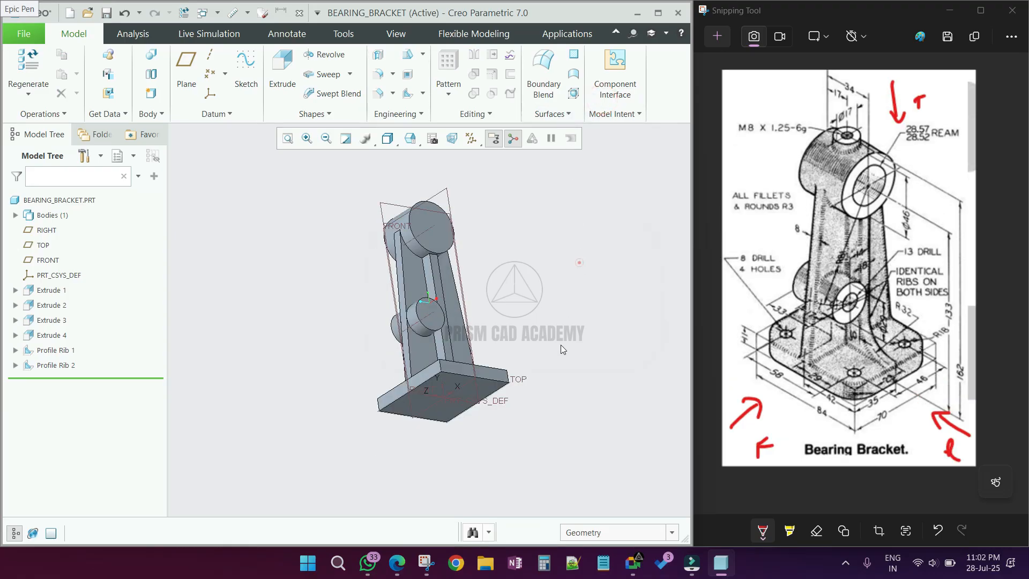
{"action": "left_click", "coordinate": [489, 391]}
{"action": "middle_click_drag", "start_coordinate": [489, 392], "coordinate": [373, 363]}
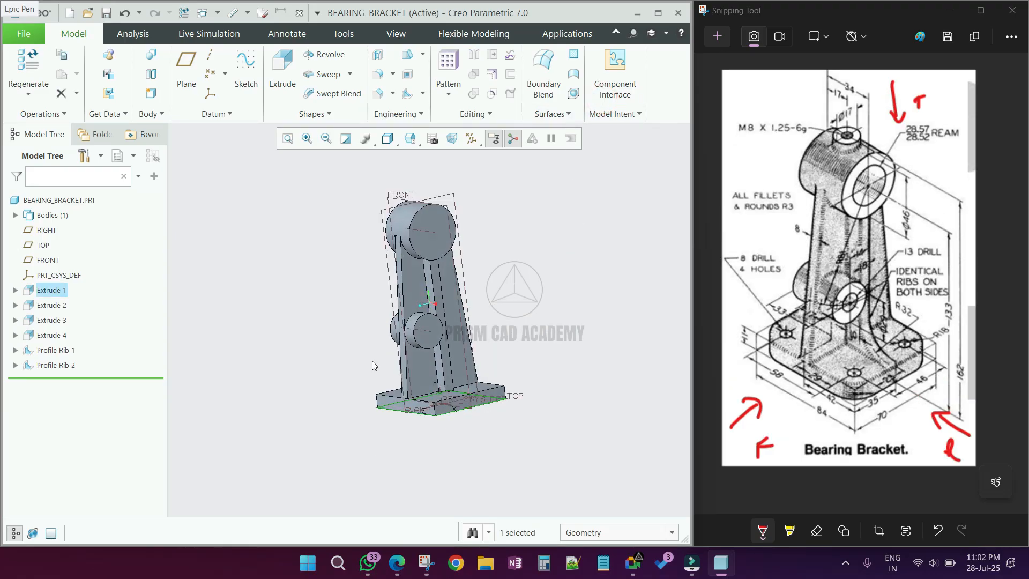
{"action": "left_click", "coordinate": [184, 91]}
{"action": "left_click_drag", "start_coordinate": [442, 296], "coordinate": [439, 174]}
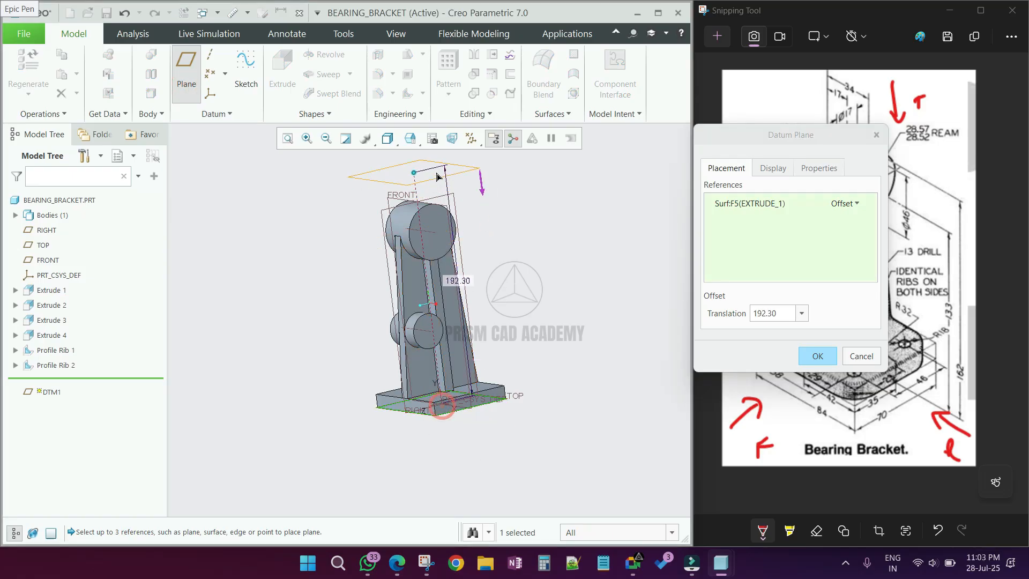
{"action": "double_click", "coordinate": [457, 280]}
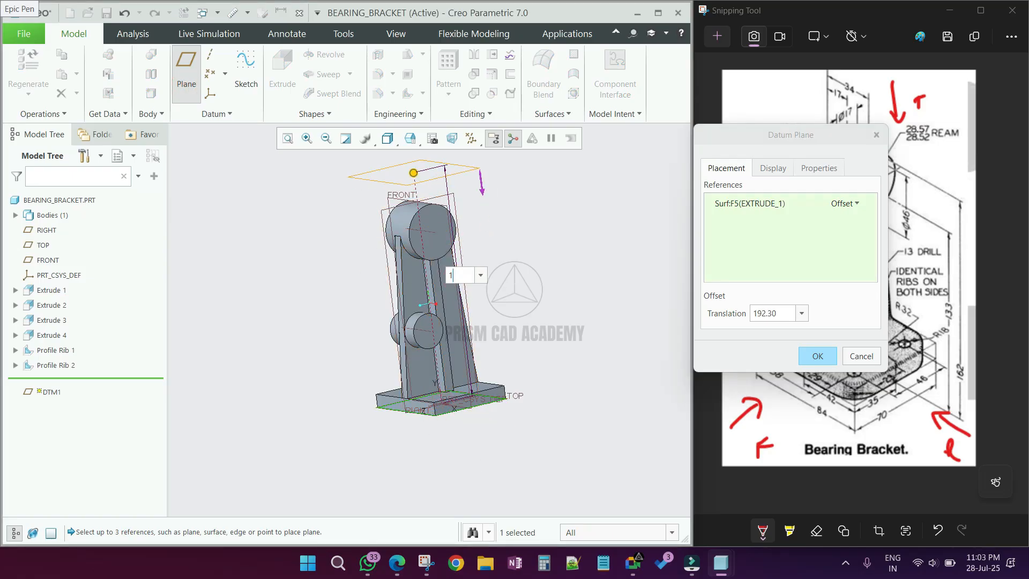
{"action": "key", "text": "Return"}
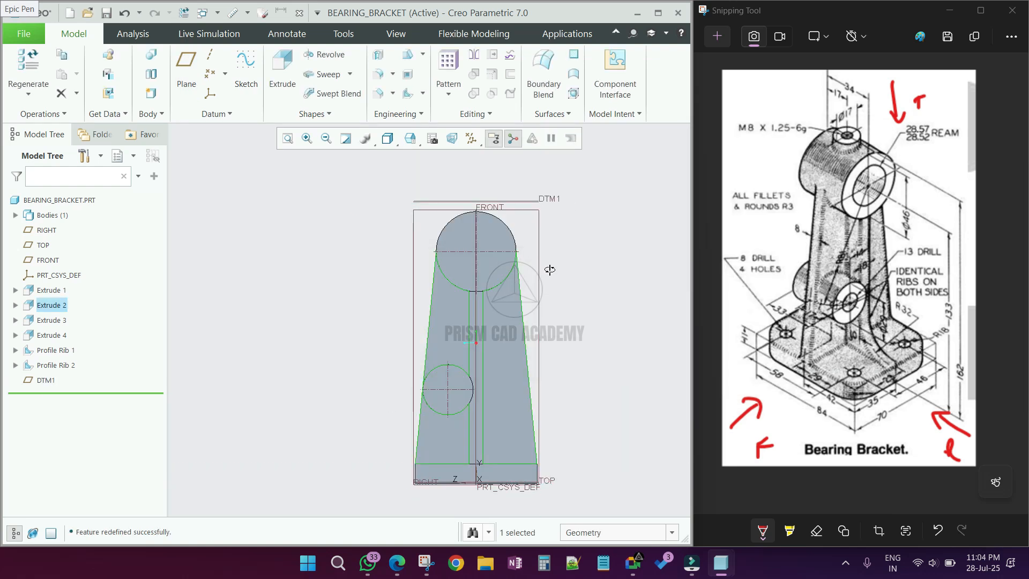
Step: Start an Extrude sketch on the datum plane above the upper cylinder and flip its view direction to look down on the part
{"action": "middle_click_drag", "start_coordinate": [550, 269], "coordinate": [562, 264]}
{"action": "middle_click_drag", "start_coordinate": [541, 208], "coordinate": [570, 208]}
{"action": "left_click", "coordinate": [571, 207]}
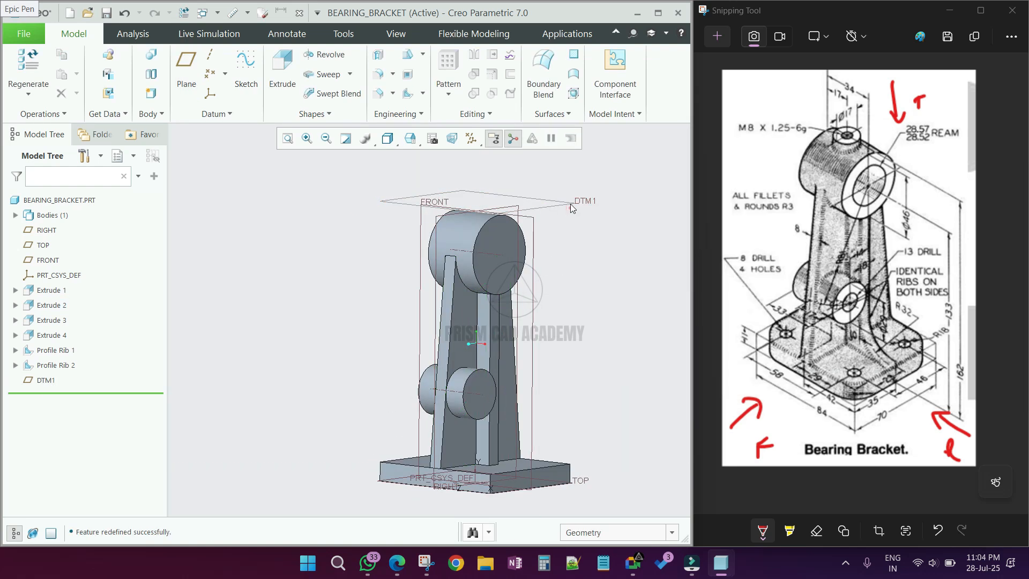
{"action": "left_click", "coordinate": [570, 204]}
{"action": "middle_click_drag", "start_coordinate": [549, 220], "coordinate": [520, 241]}
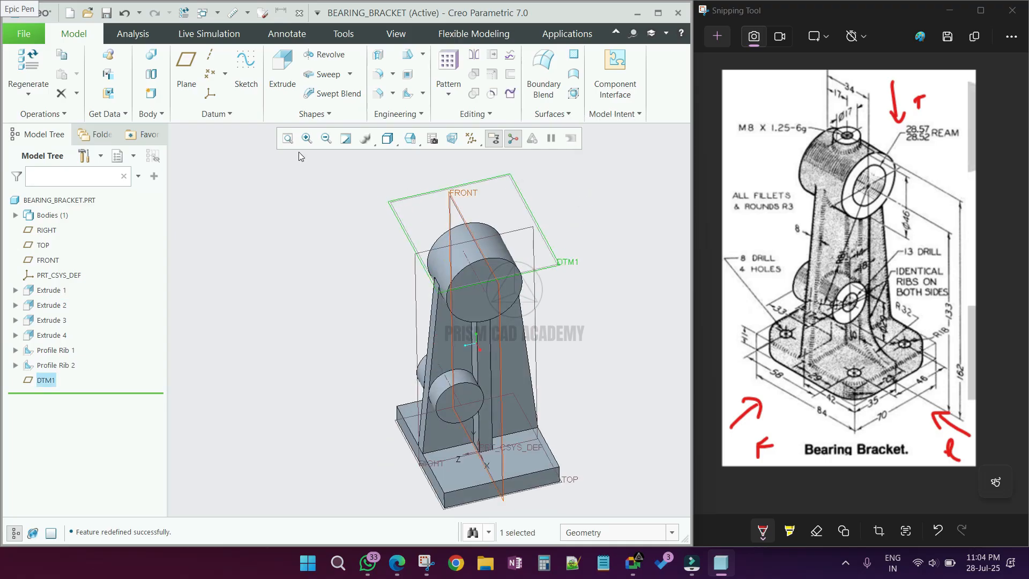
{"action": "left_click", "coordinate": [277, 74]}
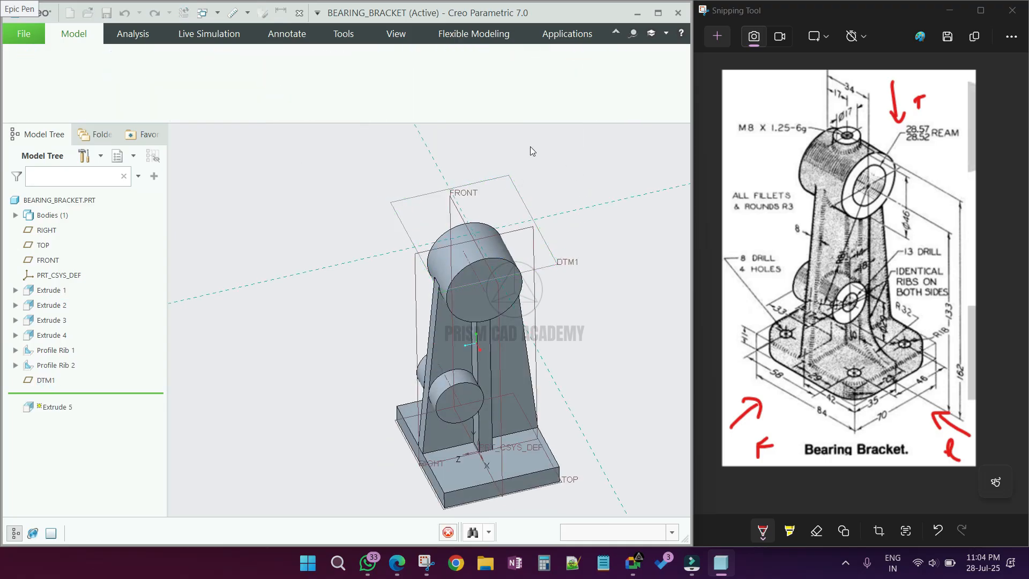
{"action": "left_click", "coordinate": [468, 140]}
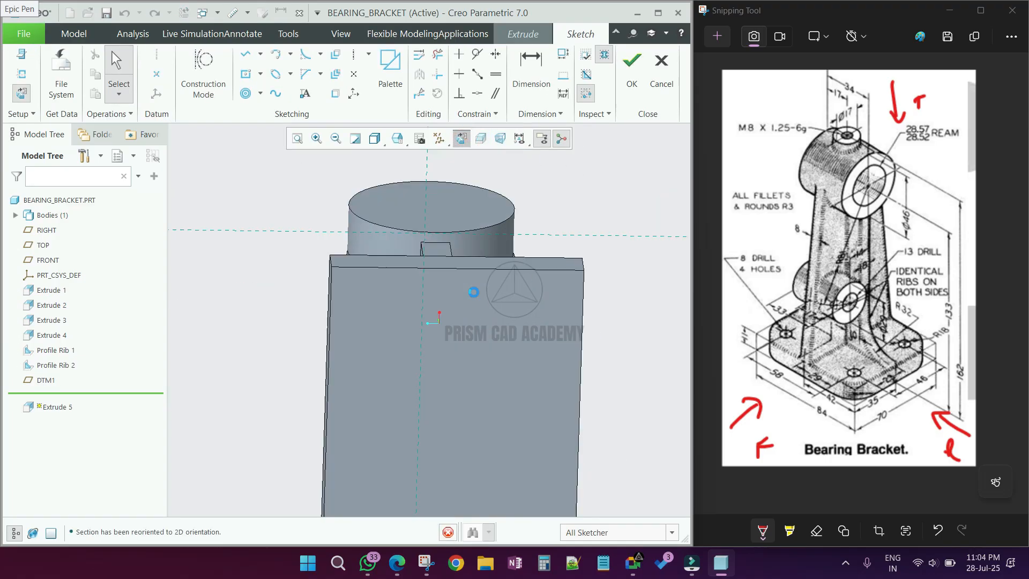
{"action": "left_click", "coordinate": [24, 57]}
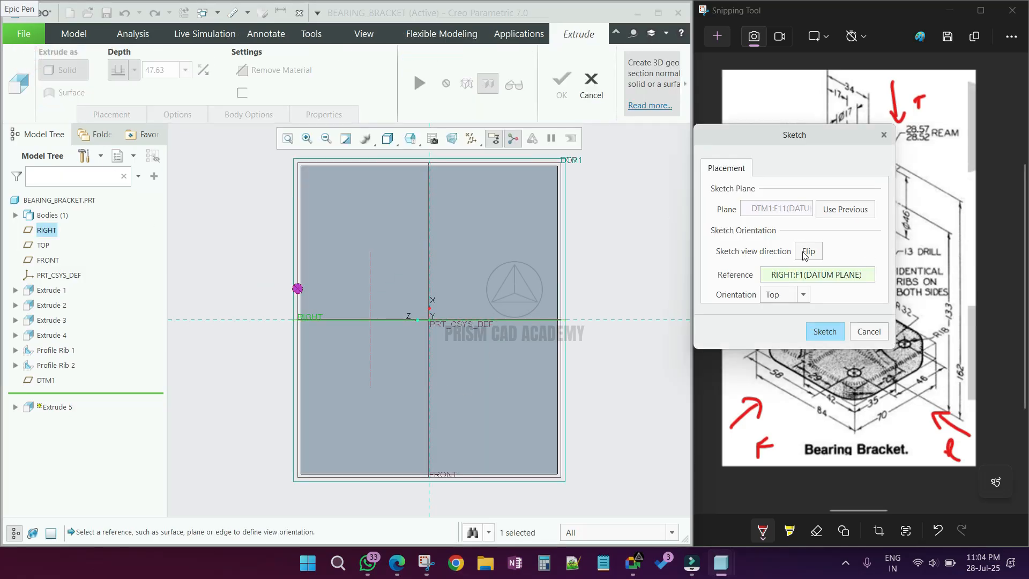
{"action": "left_click", "coordinate": [807, 252]}
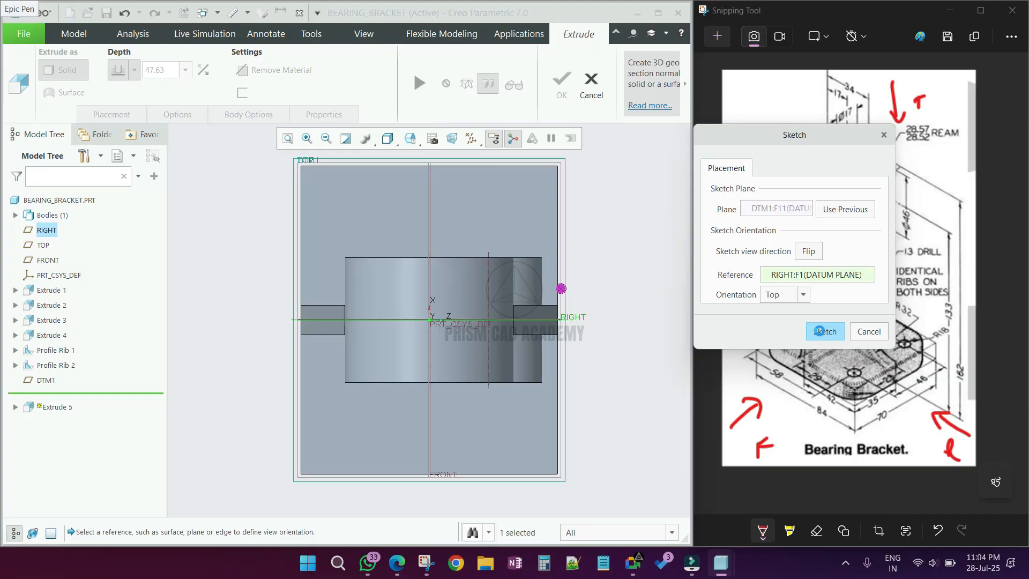
{"action": "left_click", "coordinate": [819, 331]}
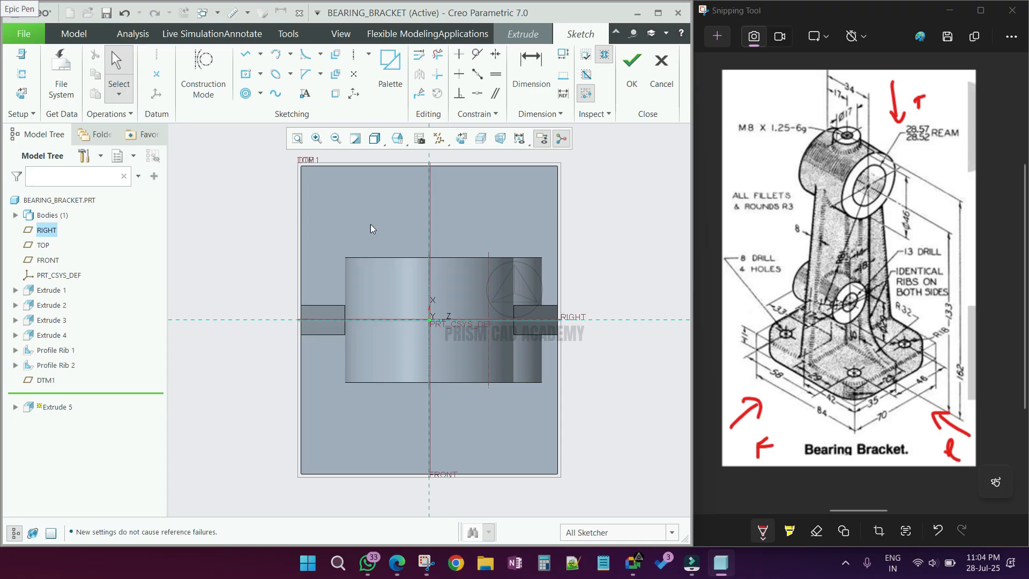
Step: Sketch a 17 mm diameter circle centred on the origin for the top boss and finish the sketch
{"action": "left_click", "coordinate": [260, 93]}
{"action": "left_click", "coordinate": [293, 110]}
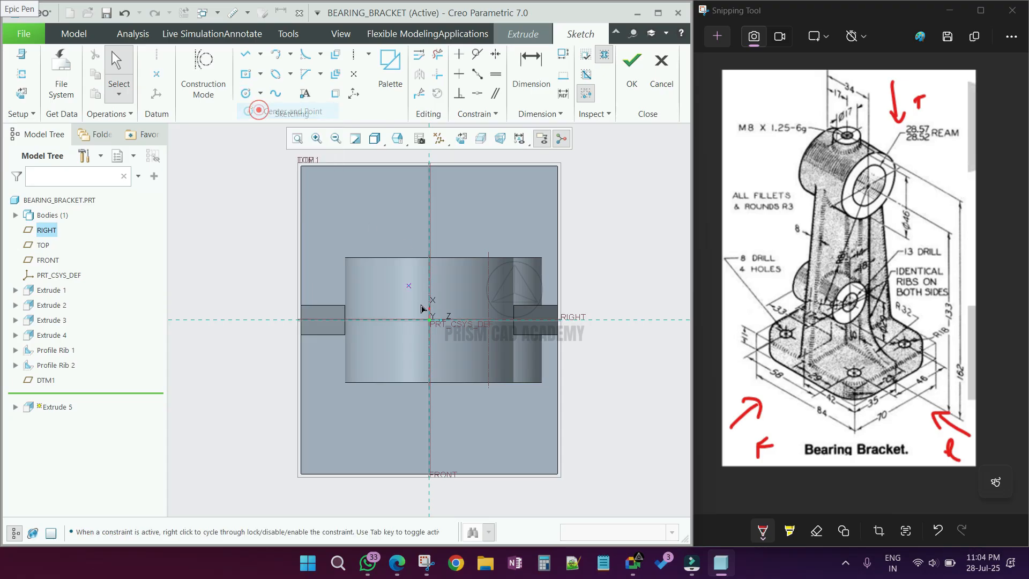
{"action": "left_click", "coordinate": [444, 295]}
{"action": "middle_click", "coordinate": [444, 295]}
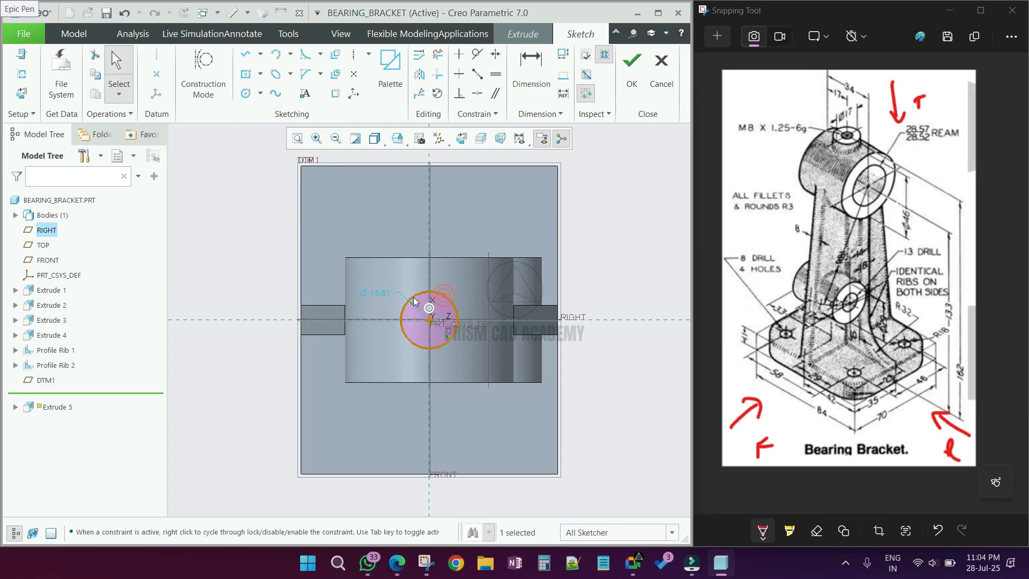
{"action": "double_click", "coordinate": [387, 298]}
{"action": "type", "text": "17"}
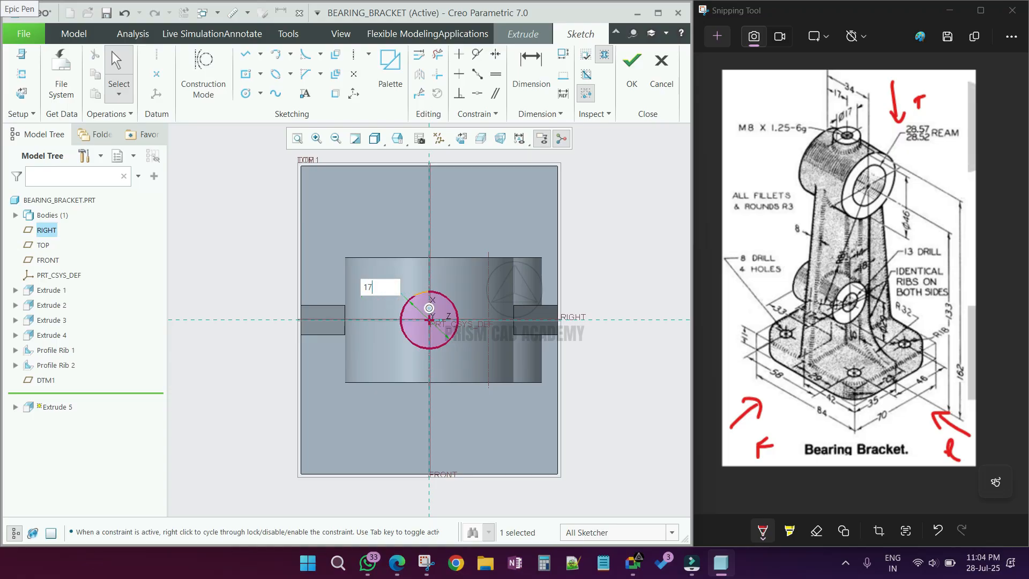
{"action": "key", "text": "Return"}
{"action": "left_click", "coordinate": [632, 73]}
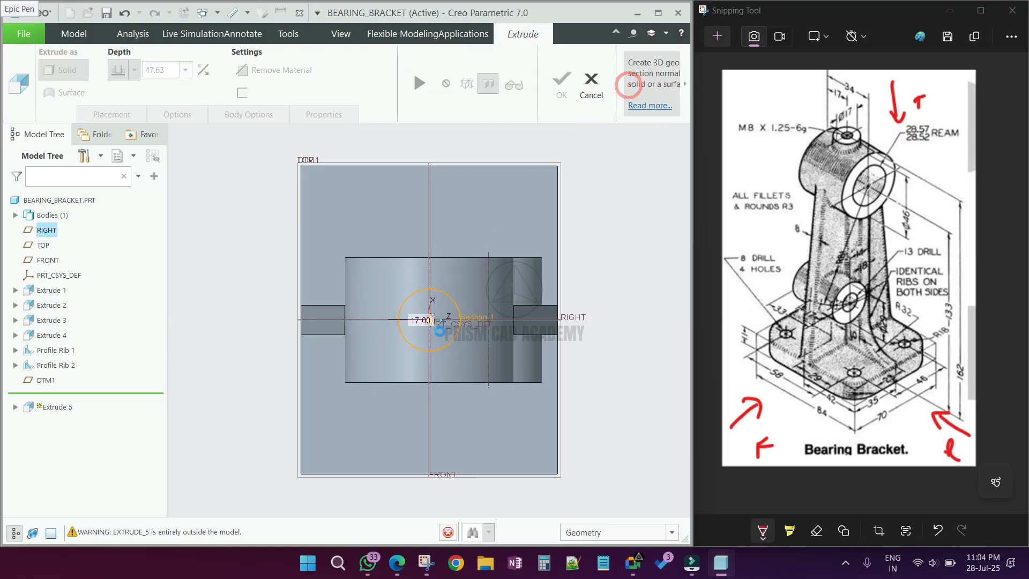
Step: Reverse the boss extrusion so it runs downward from the datum plane toward the upper cylinder
{"action": "middle_click_drag", "start_coordinate": [436, 296], "coordinate": [463, 332]}
{"action": "scroll", "coordinate": [463, 333], "scroll_direction": "up", "scroll_amount": 5}
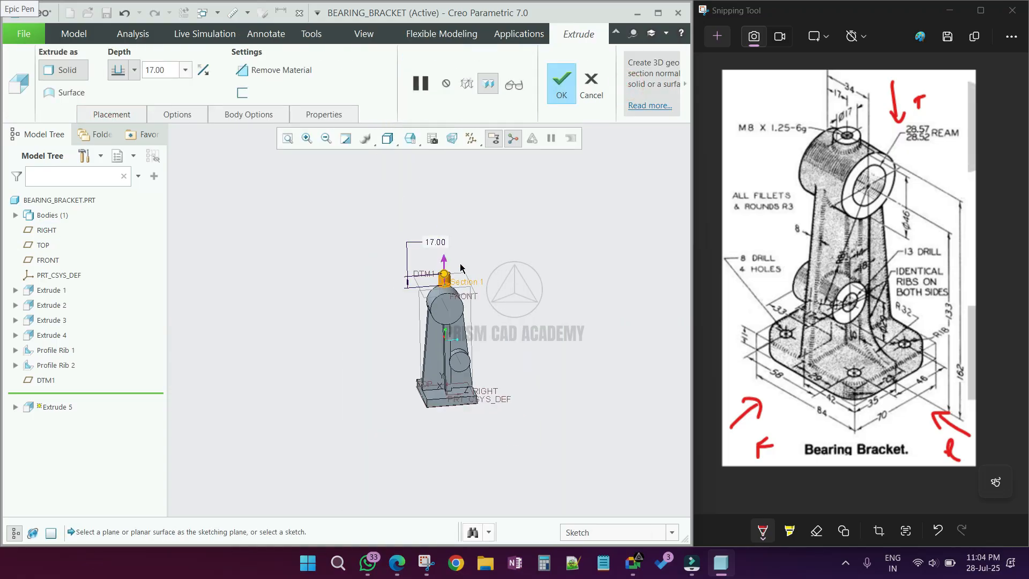
{"action": "scroll", "coordinate": [463, 260], "scroll_direction": "down", "scroll_amount": 6}
{"action": "scroll", "coordinate": [378, 343], "scroll_direction": "up", "scroll_amount": 3}
{"action": "middle_click_drag", "start_coordinate": [379, 344], "coordinate": [393, 329]}
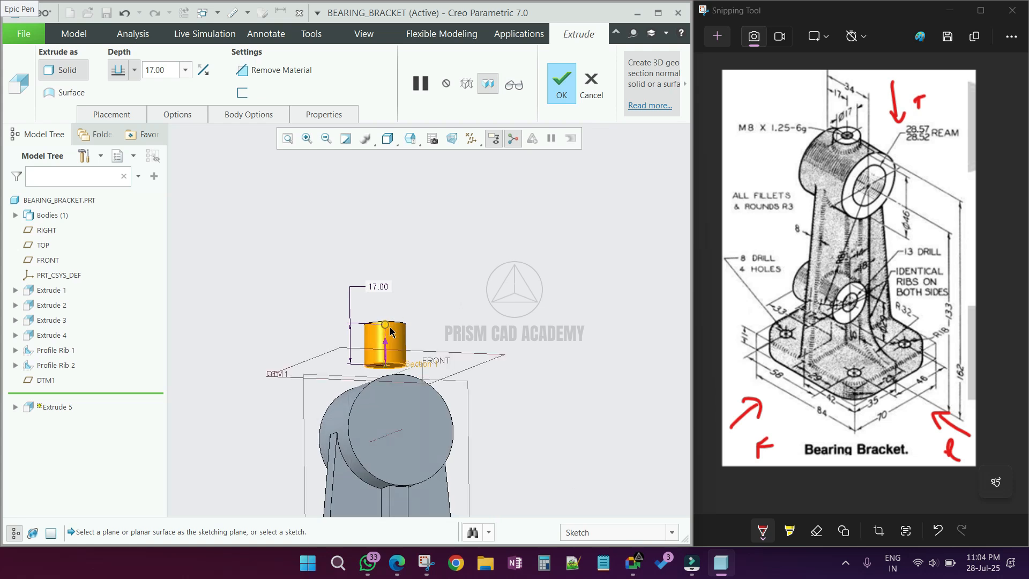
{"action": "left_click_drag", "start_coordinate": [385, 325], "coordinate": [385, 372]}
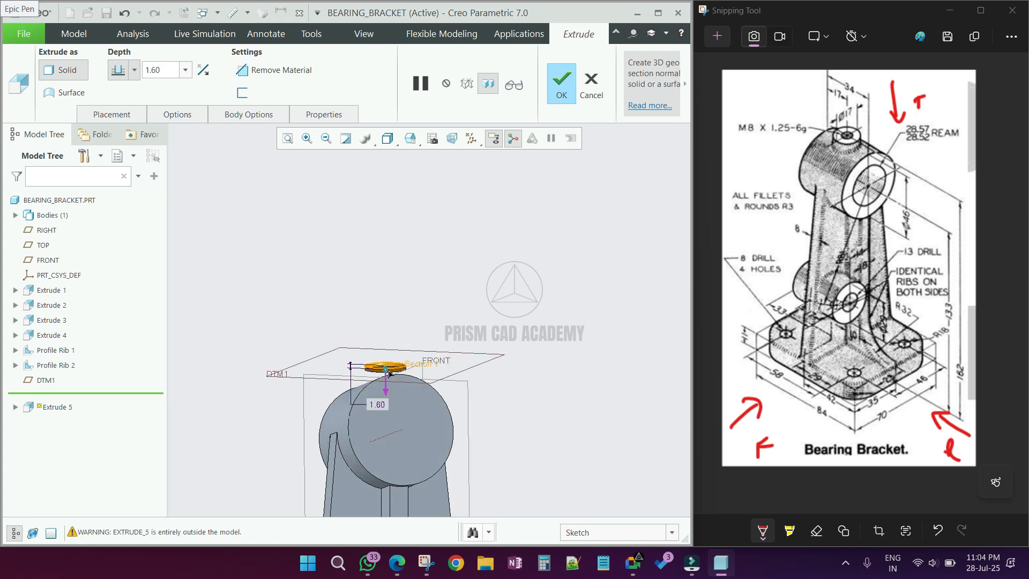
{"action": "scroll", "coordinate": [383, 377], "scroll_direction": "up", "scroll_amount": 4}
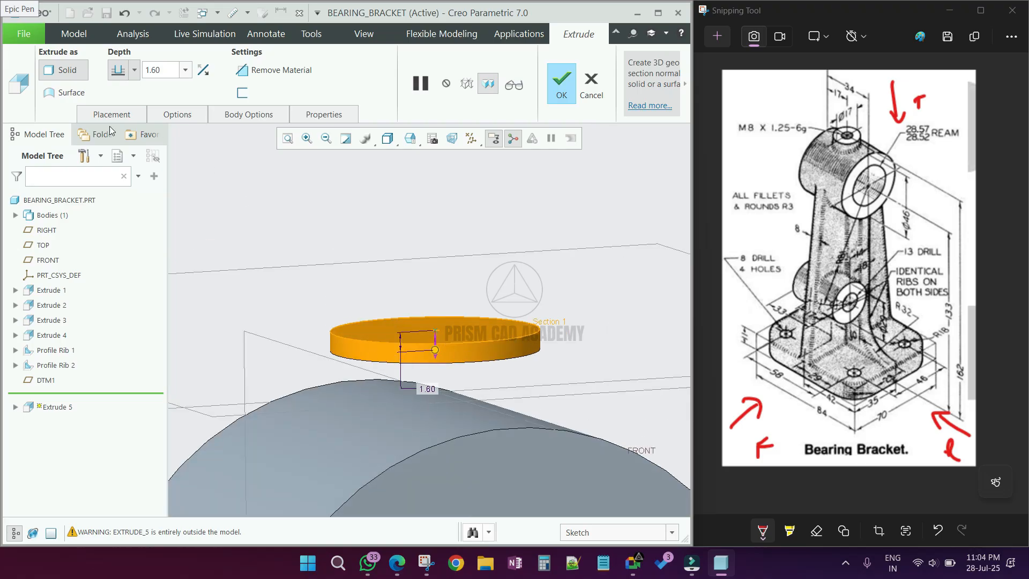
Step: Extrude the boss up to the upper cylinder's outer surface as the selected depth reference and accept the feature
{"action": "left_click", "coordinate": [134, 71]}
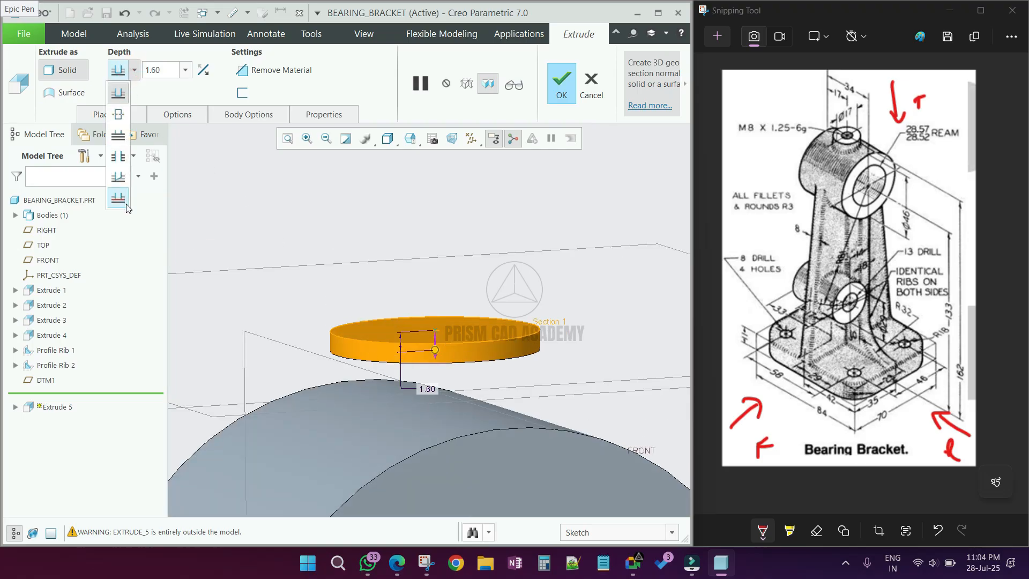
{"action": "left_click", "coordinate": [127, 206]}
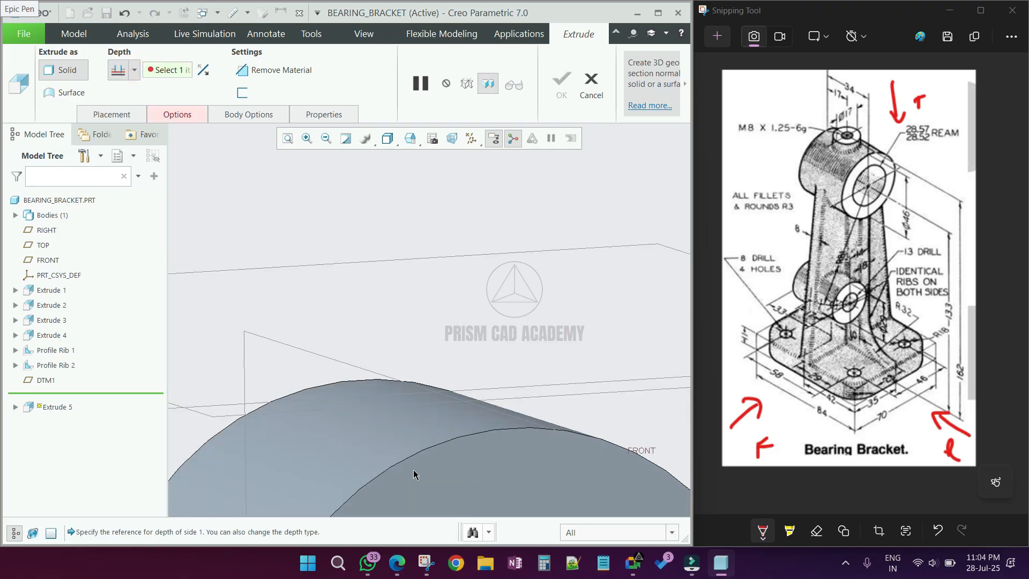
{"action": "left_click", "coordinate": [412, 445]}
{"action": "scroll", "coordinate": [411, 446], "scroll_direction": "down", "scroll_amount": 4}
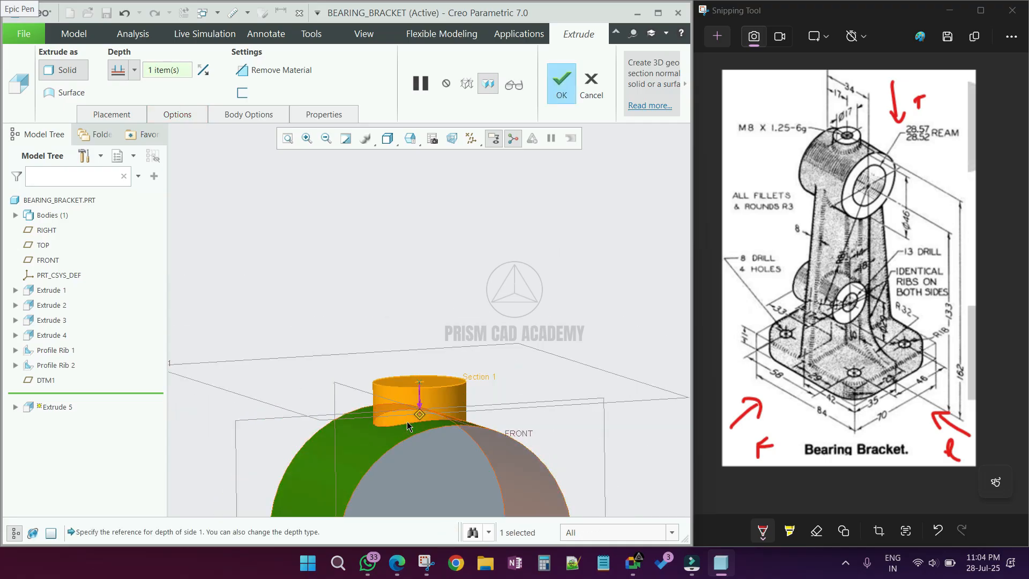
{"action": "scroll", "coordinate": [409, 412], "scroll_direction": "down", "scroll_amount": 5}
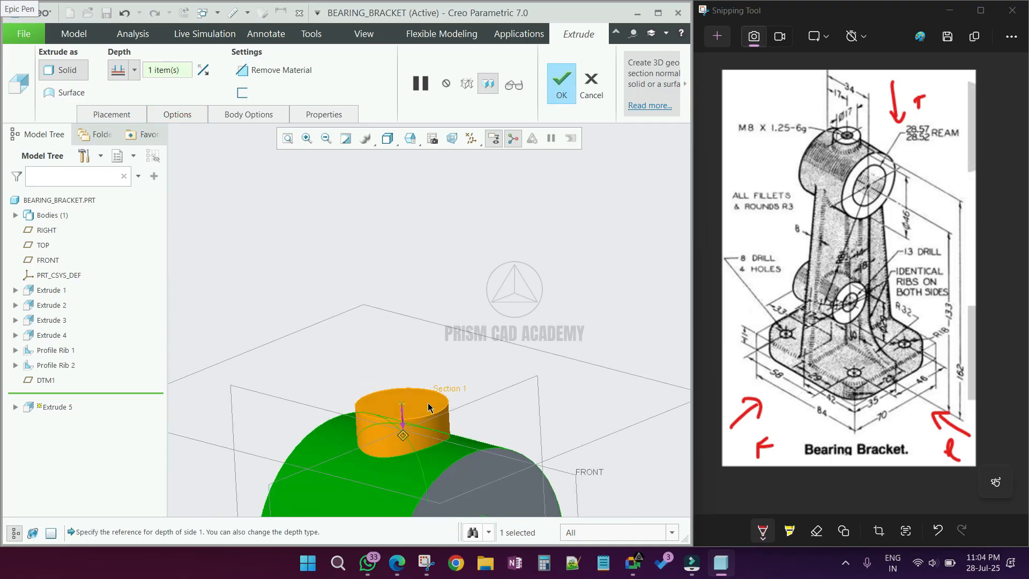
{"action": "middle_click", "coordinate": [499, 378]}
{"action": "left_click", "coordinate": [499, 374]}
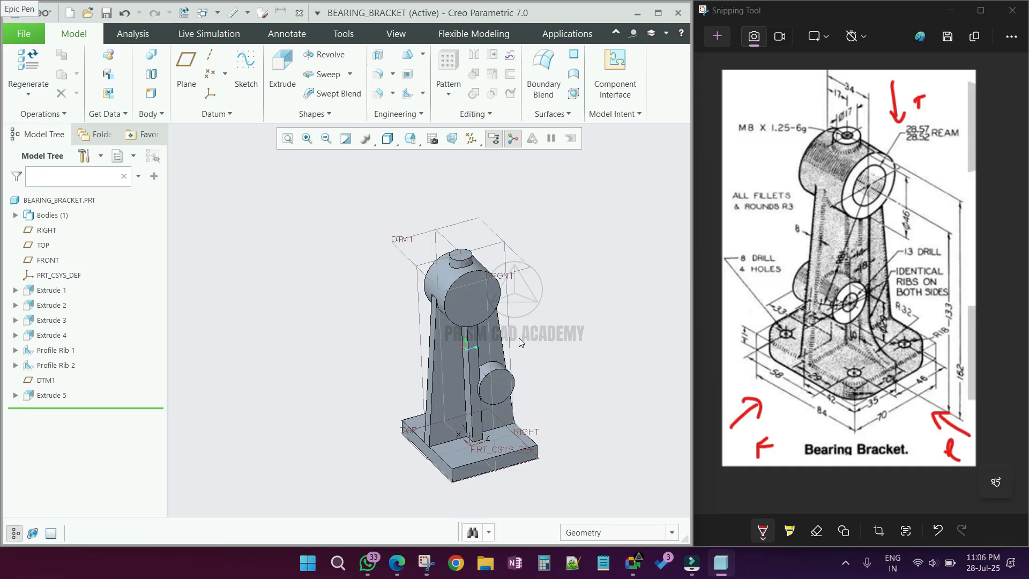
Step: Start a Round on the edge where one rib meets the base plate and set its radius to 32 mm
{"action": "middle_click_drag", "start_coordinate": [368, 310], "coordinate": [384, 300]}
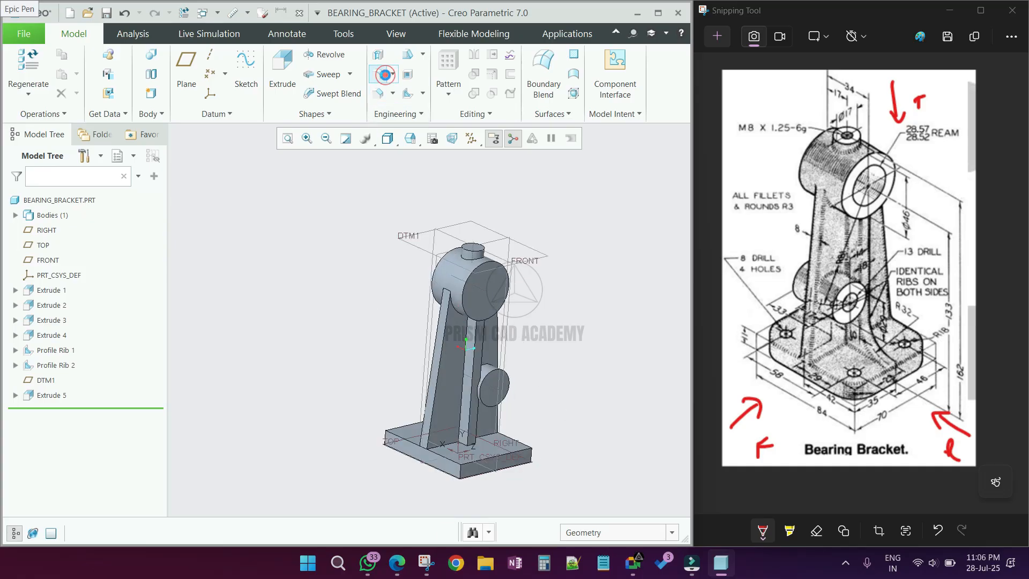
{"action": "left_click", "coordinate": [385, 75]}
{"action": "scroll", "coordinate": [402, 421], "scroll_direction": "up", "scroll_amount": 5}
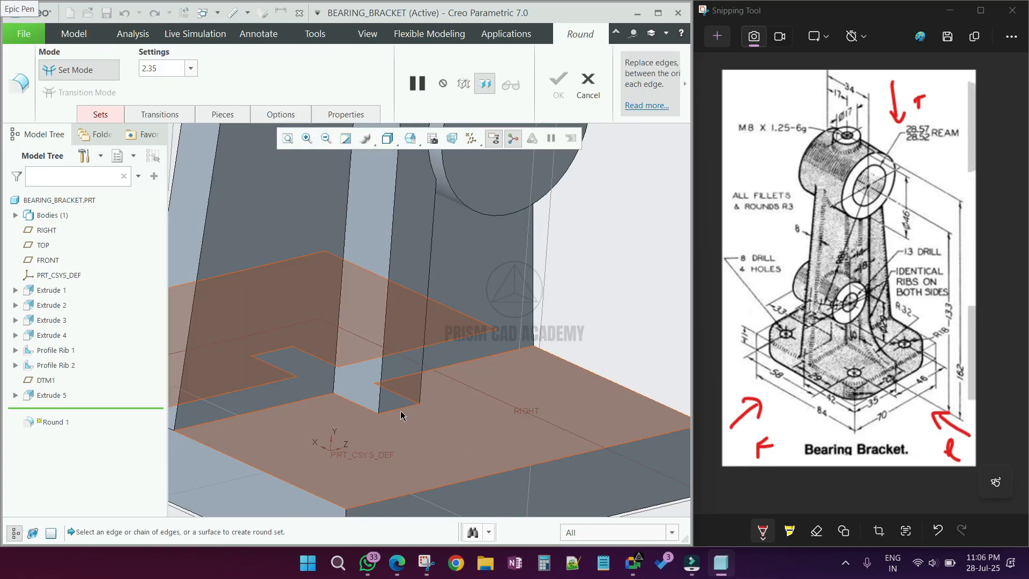
{"action": "left_click", "coordinate": [399, 409]}
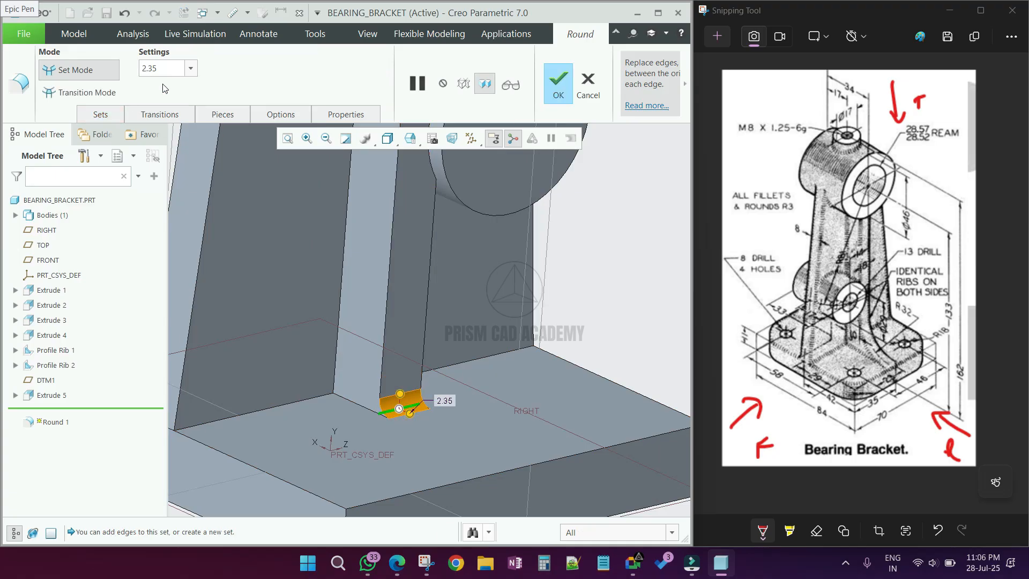
{"action": "type", "text": "32"}
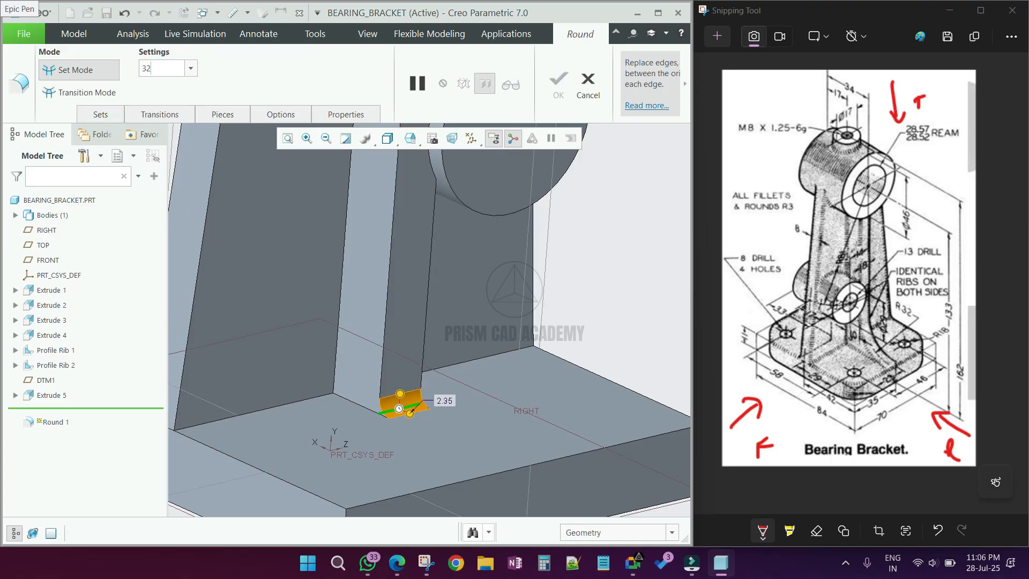
{"action": "key", "text": "Return"}
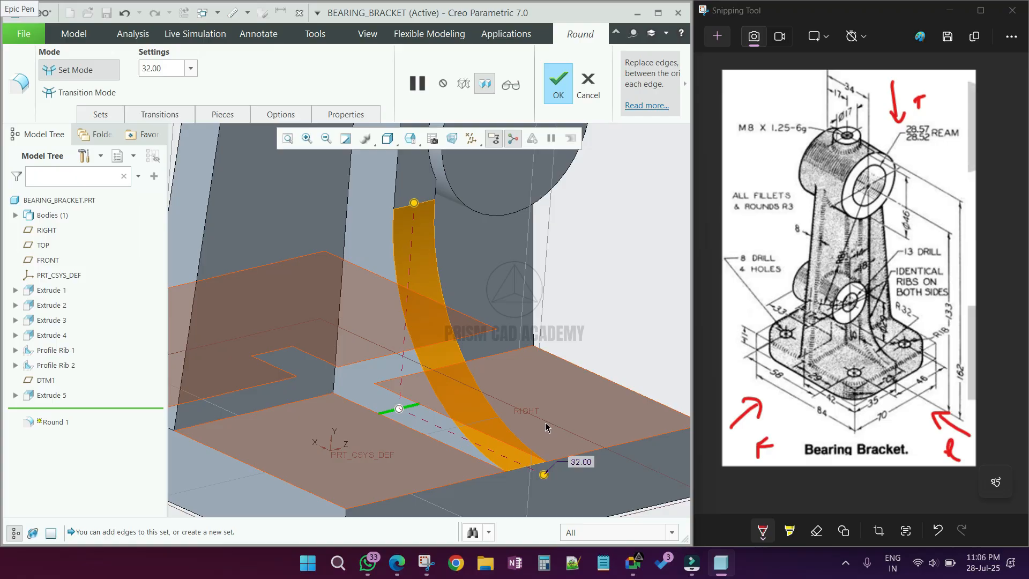
Step: Add the opposite rib's base edge to the 32 mm round, accept it, and check the result in the FRONT view
{"action": "middle_click_drag", "start_coordinate": [524, 403], "coordinate": [377, 366]}
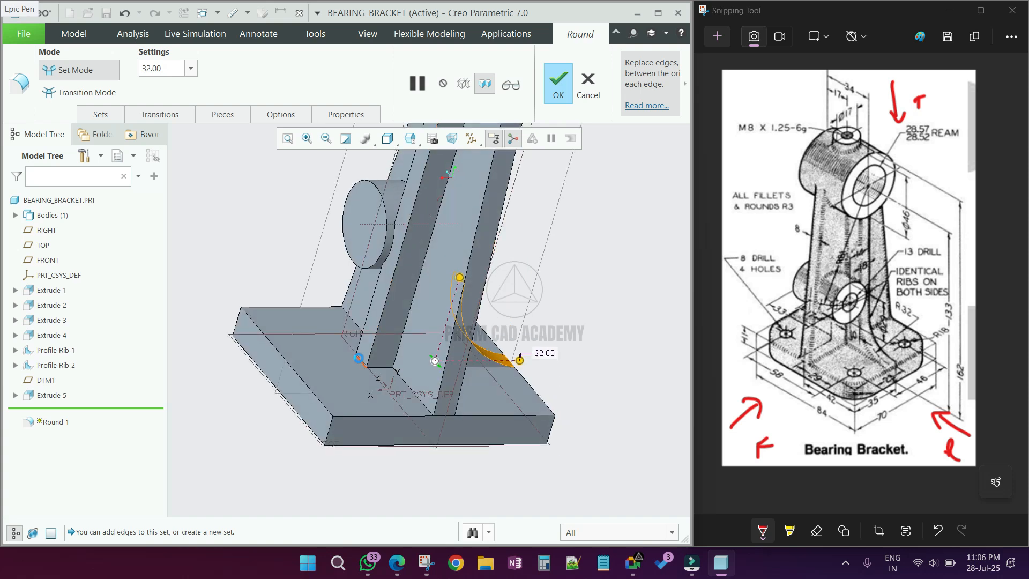
{"action": "left_click", "coordinate": [359, 358], "text": "ctrl"}
{"action": "middle_click", "coordinate": [359, 357]}
{"action": "mouse_move", "coordinate": [359, 358]}
{"action": "middle_mouse_down"}
{"action": "mouse_move", "coordinate": [262, 336]}
{"action": "mouse_move", "coordinate": [161, 358]}
{"action": "mouse_move", "coordinate": [150, 373]}
{"action": "middle_mouse_up"}
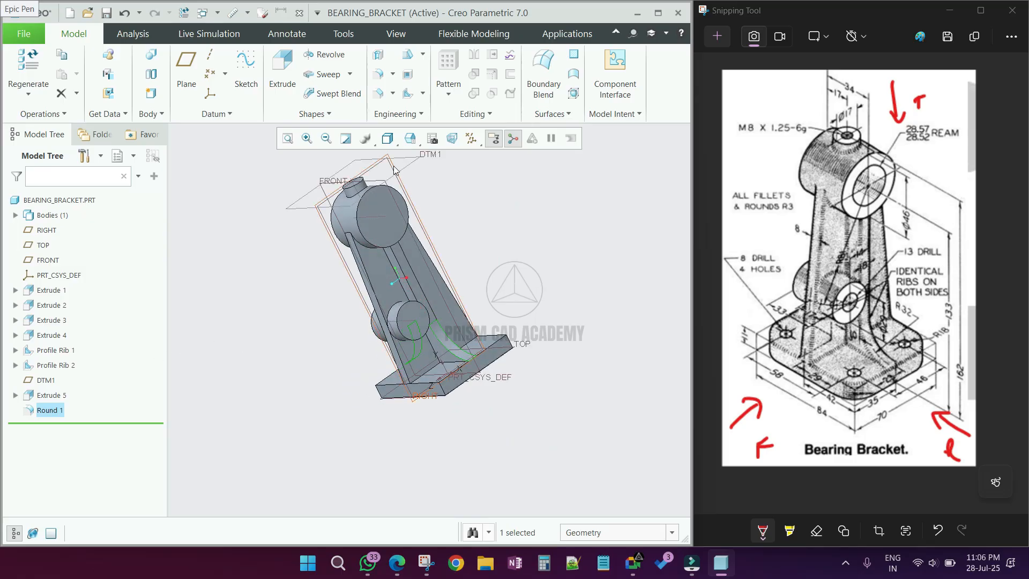
{"action": "left_click", "coordinate": [410, 138]}
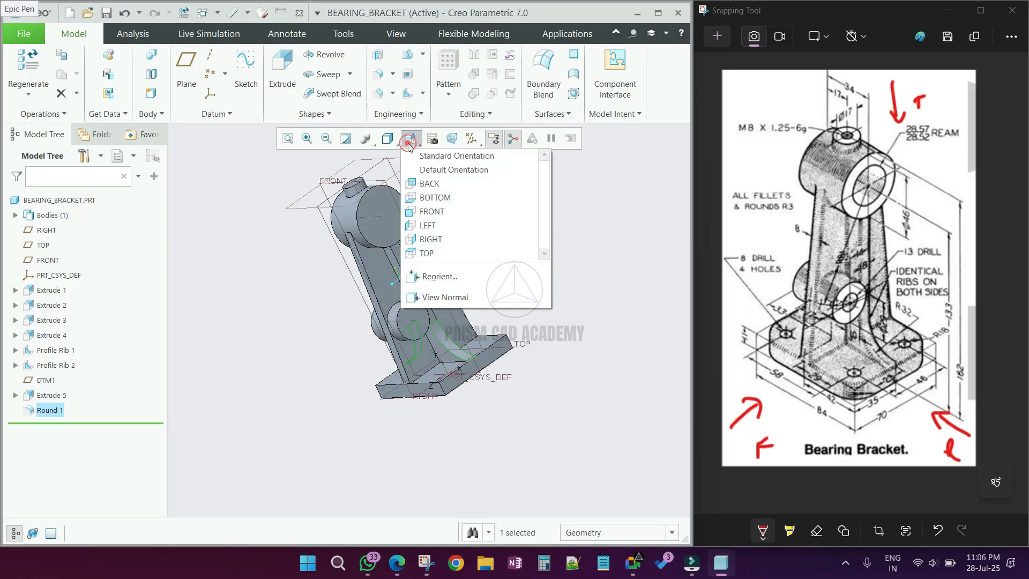
{"action": "left_click", "coordinate": [428, 215]}
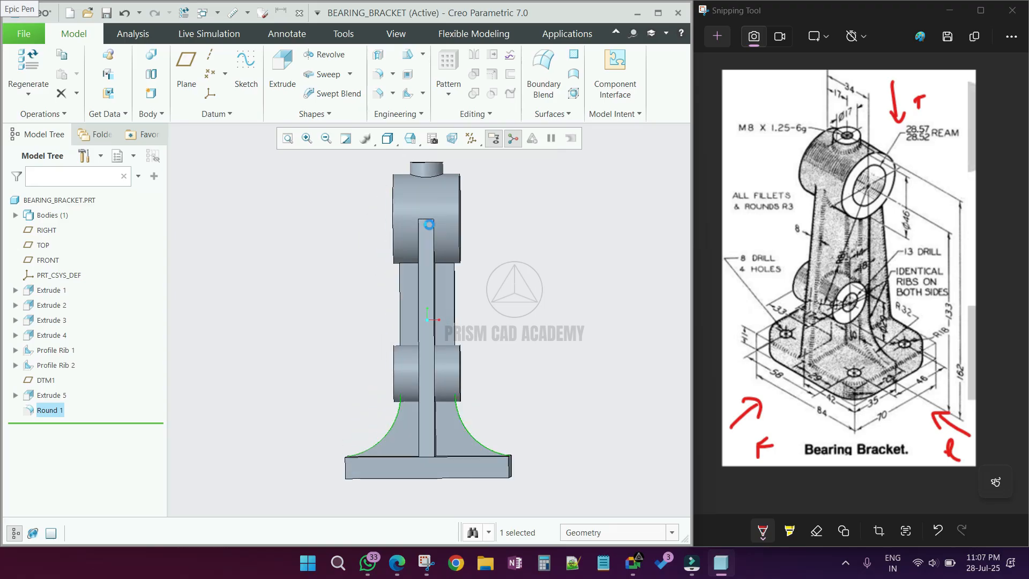
{"action": "middle_click_drag", "start_coordinate": [445, 291], "coordinate": [399, 315]}
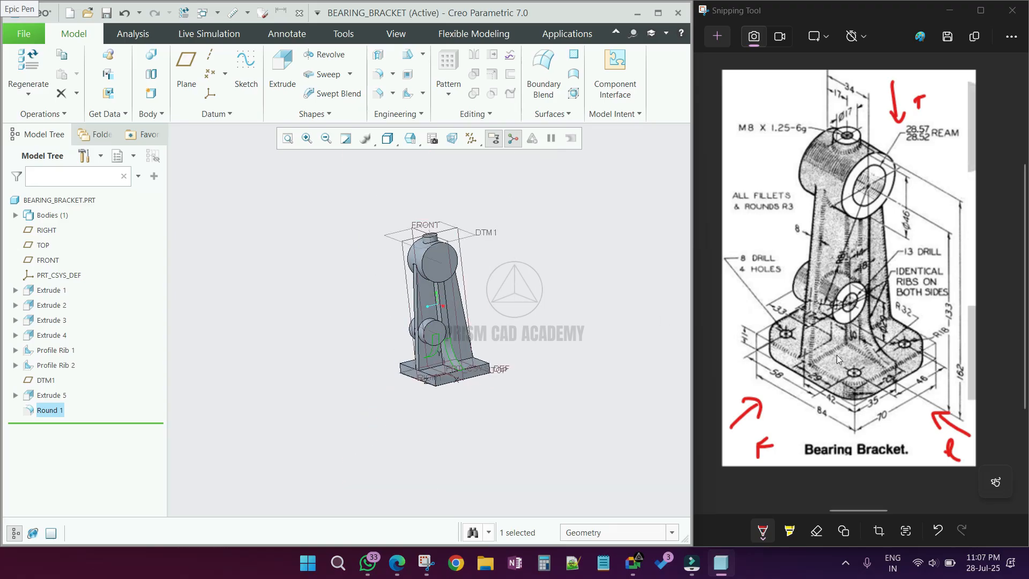
{"action": "left_click", "coordinate": [552, 362]}
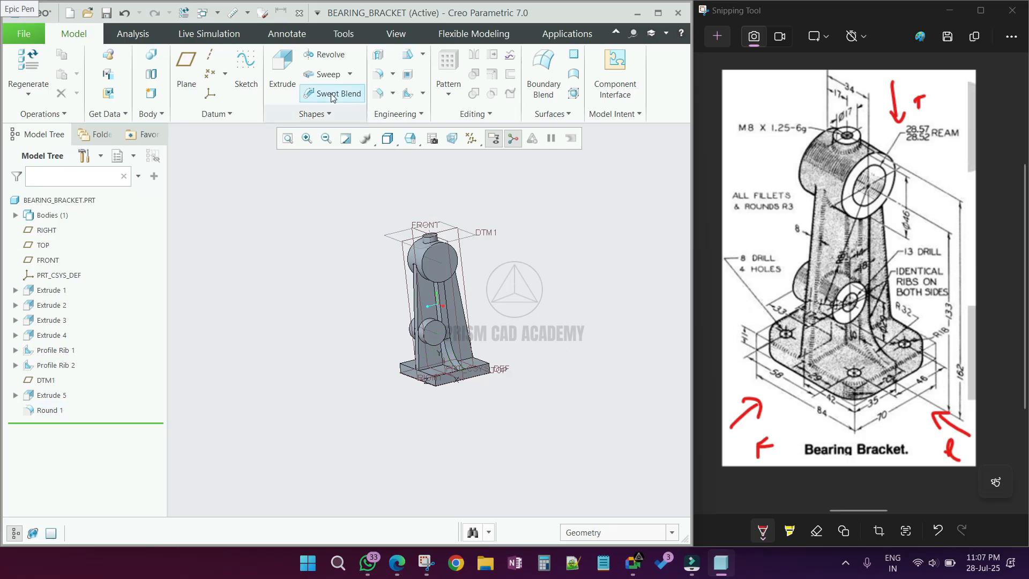
Step: Start a Round with a 3 mm radius and select the long vertical edges where a rib meets the upright web
{"action": "left_click", "coordinate": [378, 78]}
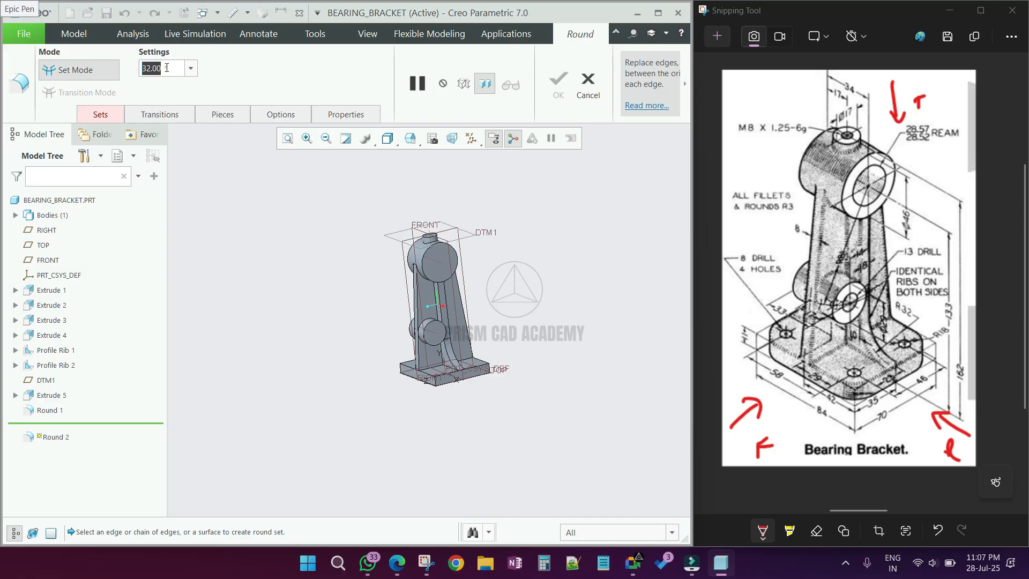
{"action": "type", "text": "3"}
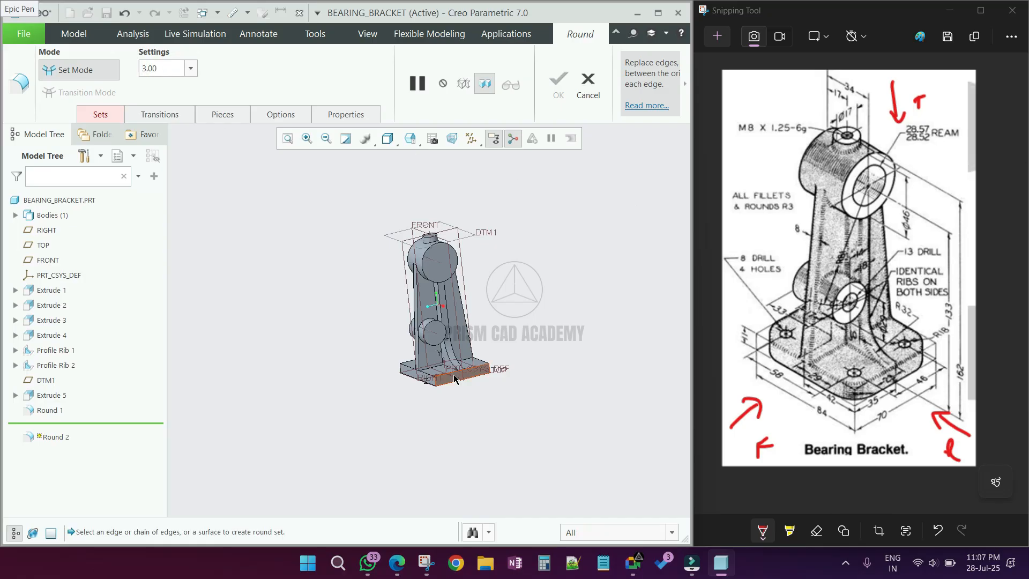
{"action": "scroll", "coordinate": [454, 379], "scroll_direction": "up", "scroll_amount": 5}
{"action": "left_click", "coordinate": [409, 300]}
{"action": "middle_click_drag", "start_coordinate": [410, 309], "coordinate": [435, 297]}
{"action": "left_click", "coordinate": [469, 294], "text": "ctrl"}
{"action": "scroll", "coordinate": [478, 360], "scroll_direction": "down", "scroll_amount": 4}
{"action": "middle_click_drag", "start_coordinate": [546, 231], "coordinate": [489, 214]}
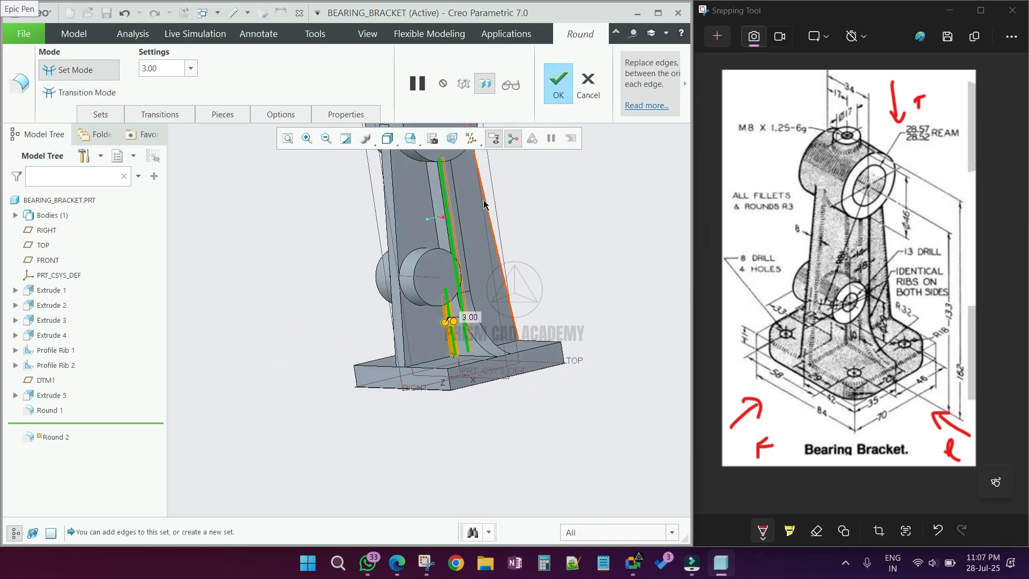
Step: Add the remaining vertical rib-to-web edges on both sides of the upright to the 3 mm round and accept it
{"action": "left_click", "coordinate": [429, 186], "text": "ctrl"}
{"action": "middle_click_drag", "start_coordinate": [428, 185], "coordinate": [457, 348]}
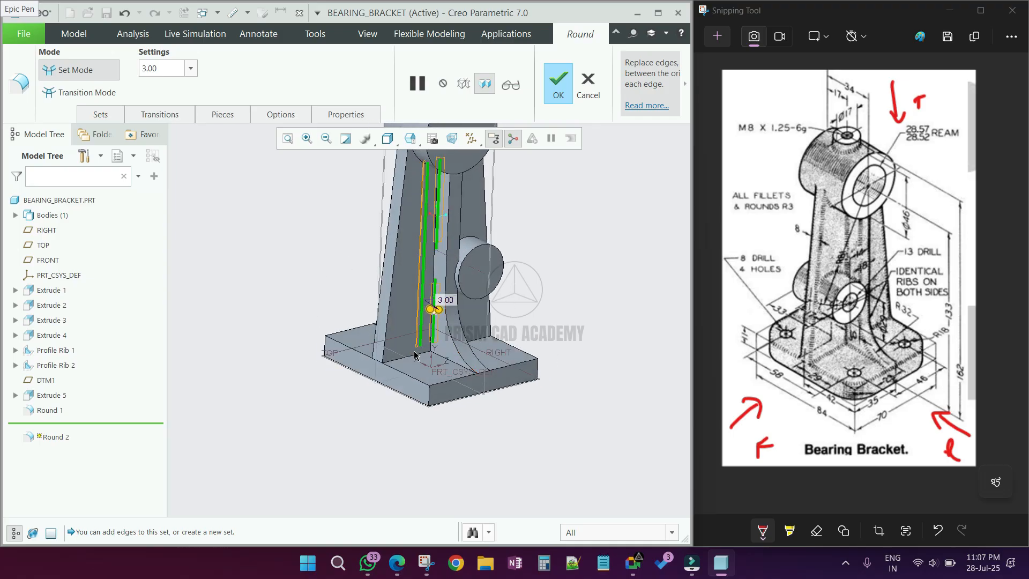
{"action": "left_click", "coordinate": [431, 351], "text": "ctrl"}
{"action": "middle_click_drag", "start_coordinate": [442, 352], "coordinate": [388, 333]}
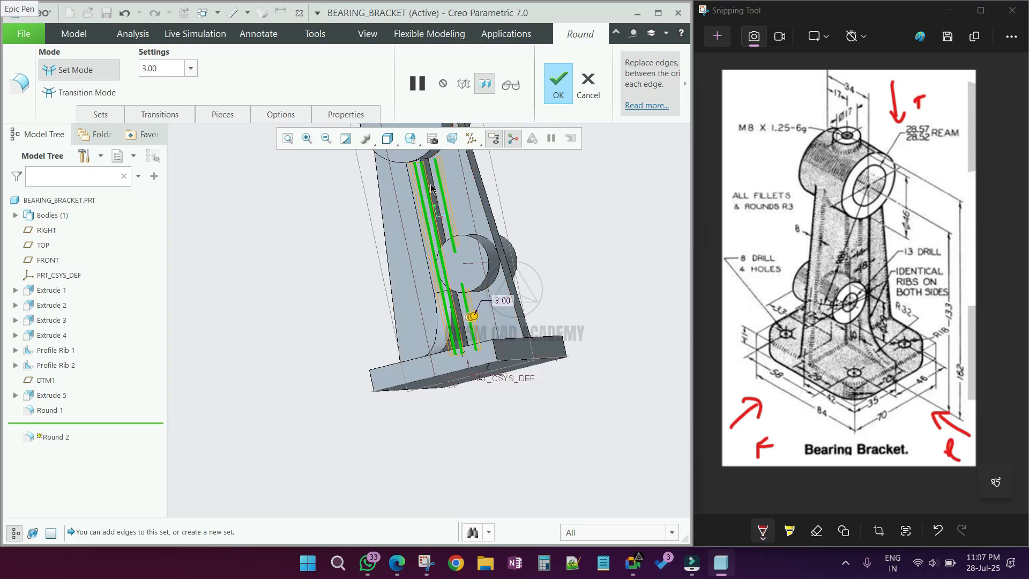
{"action": "scroll", "coordinate": [434, 180], "scroll_direction": "up", "scroll_amount": 3}
{"action": "left_click", "coordinate": [431, 181], "text": "ctrl"}
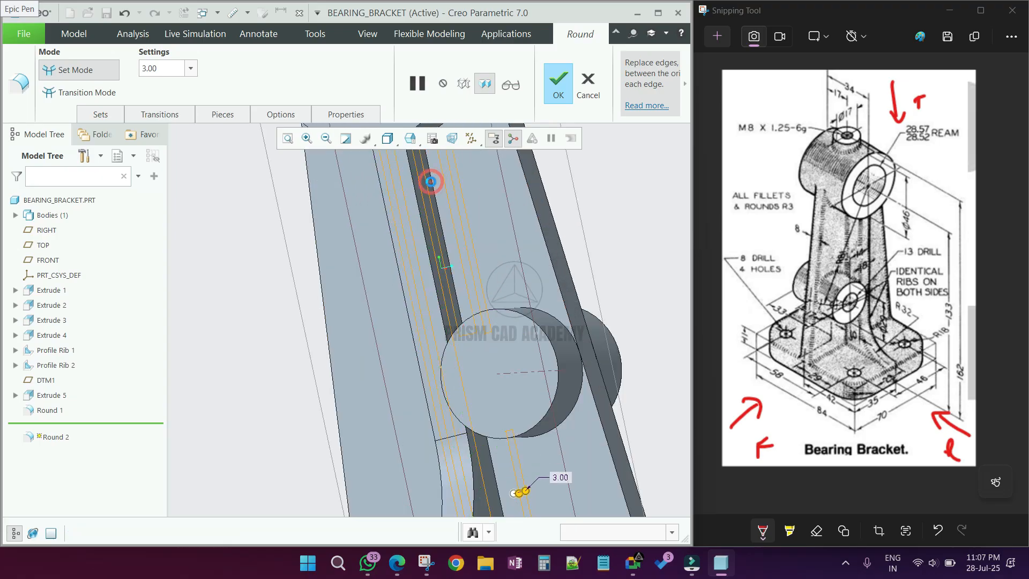
{"action": "scroll", "coordinate": [453, 287], "scroll_direction": "down", "scroll_amount": 5}
{"action": "scroll", "coordinate": [453, 287], "scroll_direction": "up", "scroll_amount": 4}
{"action": "scroll", "coordinate": [465, 341], "scroll_direction": "down", "scroll_amount": 2}
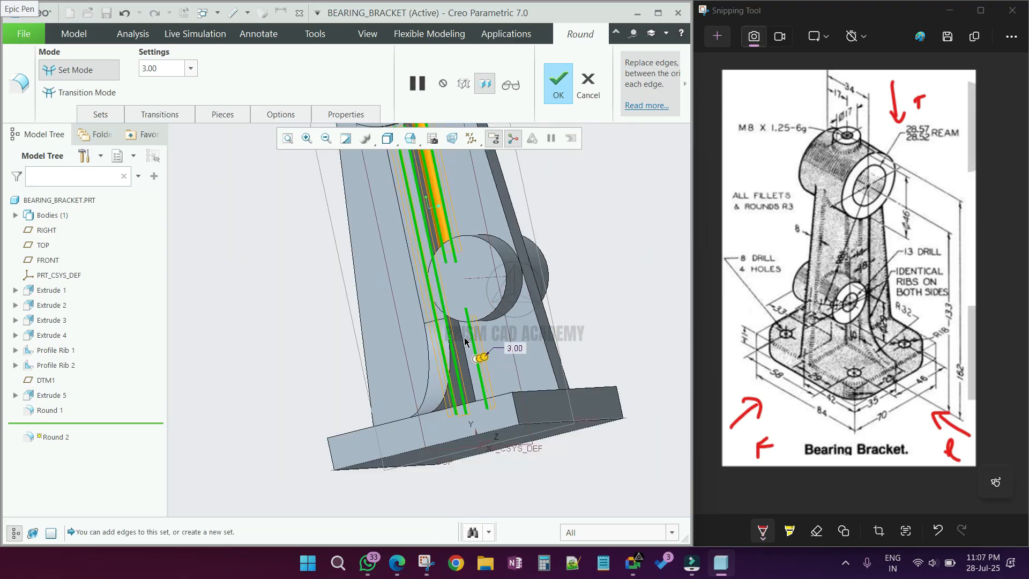
{"action": "middle_click_drag", "start_coordinate": [466, 352], "coordinate": [529, 371]}
{"action": "scroll", "coordinate": [531, 410], "scroll_direction": "down", "scroll_amount": 4}
{"action": "middle_click", "coordinate": [560, 370]}
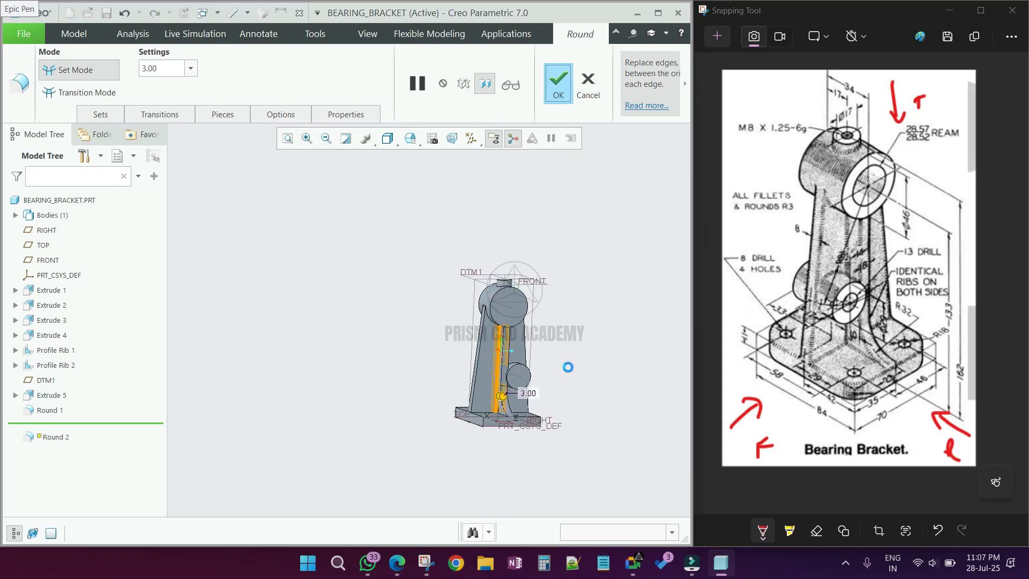
Step: Start another 3 mm round on the two long outer edges of one rib's narrow face
{"action": "scroll", "coordinate": [517, 367], "scroll_direction": "down", "scroll_amount": 4}
{"action": "scroll", "coordinate": [490, 348], "scroll_direction": "up", "scroll_amount": 2}
{"action": "middle_click_drag", "start_coordinate": [480, 328], "coordinate": [498, 300]}
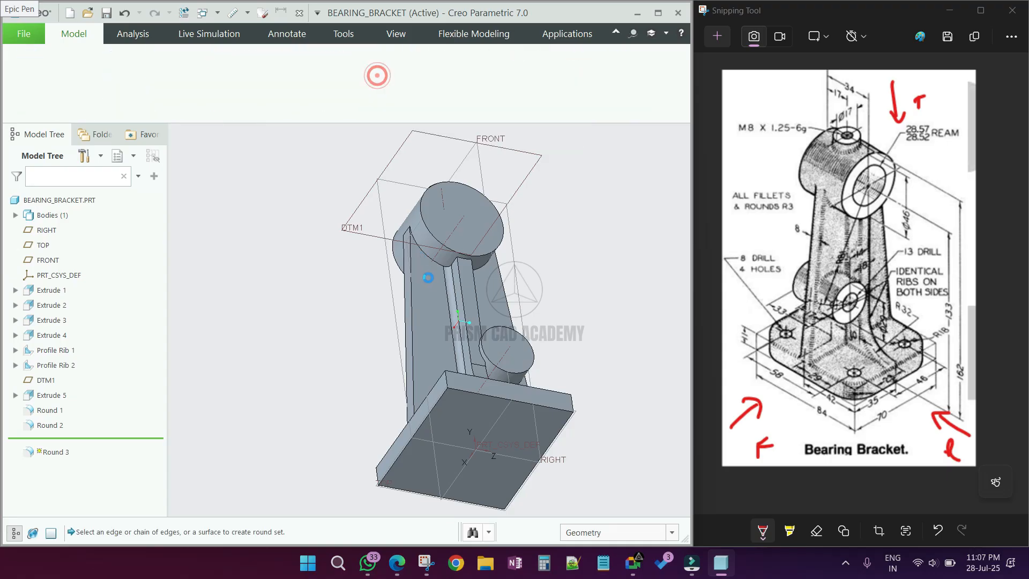
{"action": "scroll", "coordinate": [457, 272], "scroll_direction": "down", "scroll_amount": 5}
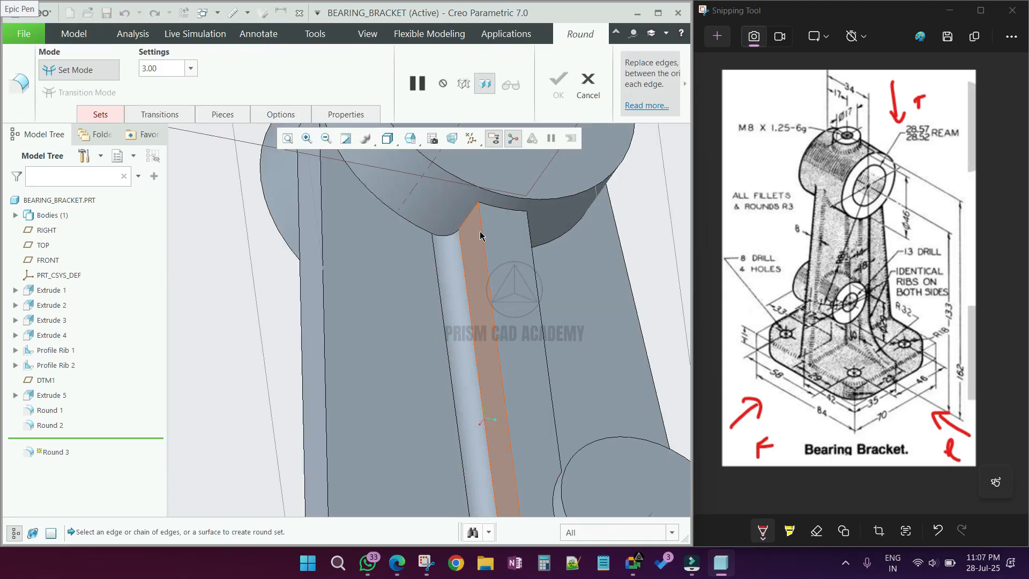
{"action": "left_click", "coordinate": [533, 259], "text": "ctrl"}
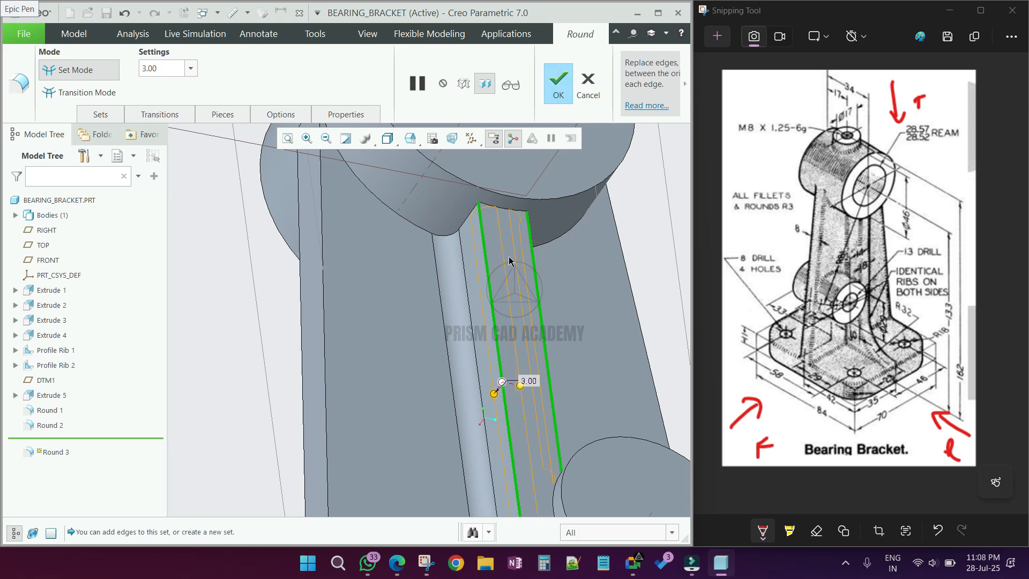
{"action": "scroll", "coordinate": [509, 261], "scroll_direction": "down", "scroll_amount": 3}
{"action": "mouse_move", "coordinate": [509, 261]}
{"action": "middle_mouse_down"}
{"action": "mouse_move", "coordinate": [427, 246]}
{"action": "mouse_move", "coordinate": [422, 278]}
{"action": "mouse_move", "coordinate": [441, 292]}
{"action": "mouse_move", "coordinate": [387, 334]}
{"action": "middle_mouse_up"}
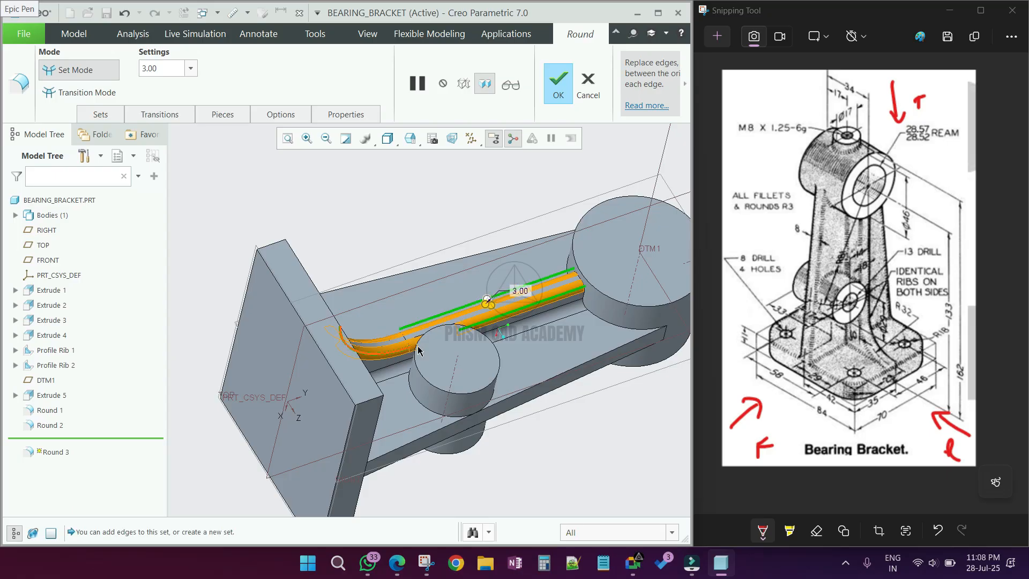
{"action": "middle_click_drag", "start_coordinate": [442, 339], "coordinate": [356, 290]}
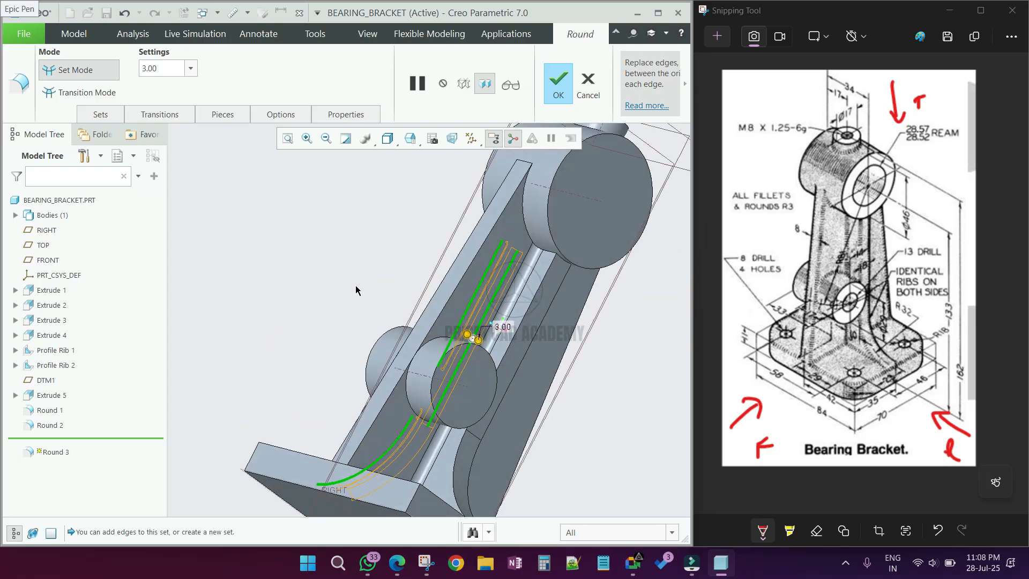
Step: Add the opposite rib's outer edges and the curved rib edge beside the lower cylinder to the 3 mm round and accept it
{"action": "left_click", "coordinate": [550, 275], "text": "ctrl"}
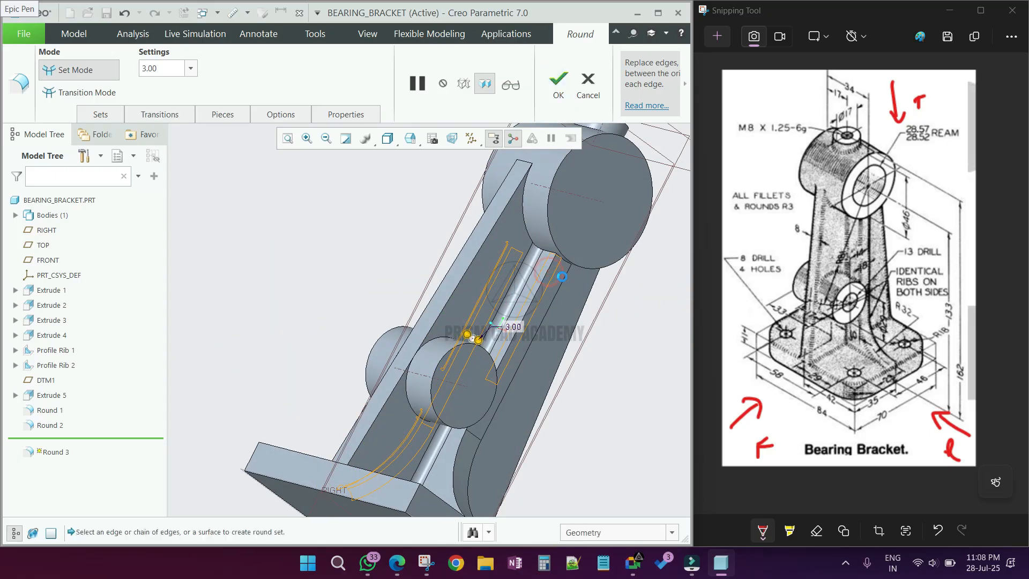
{"action": "middle_click_drag", "start_coordinate": [485, 306], "coordinate": [457, 292]}
{"action": "scroll", "coordinate": [420, 369], "scroll_direction": "down", "scroll_amount": 2}
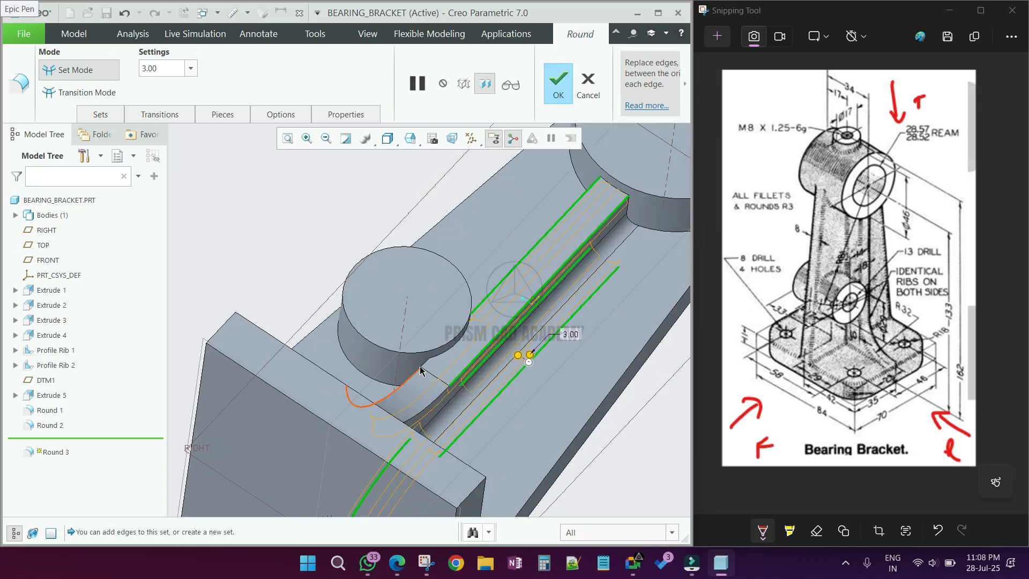
{"action": "left_click", "coordinate": [420, 368], "text": "ctrl"}
{"action": "middle_click_drag", "start_coordinate": [431, 402], "coordinate": [412, 390]}
{"action": "middle_click_drag", "start_coordinate": [432, 351], "coordinate": [456, 405]}
{"action": "key", "text": "ctrl+d"}
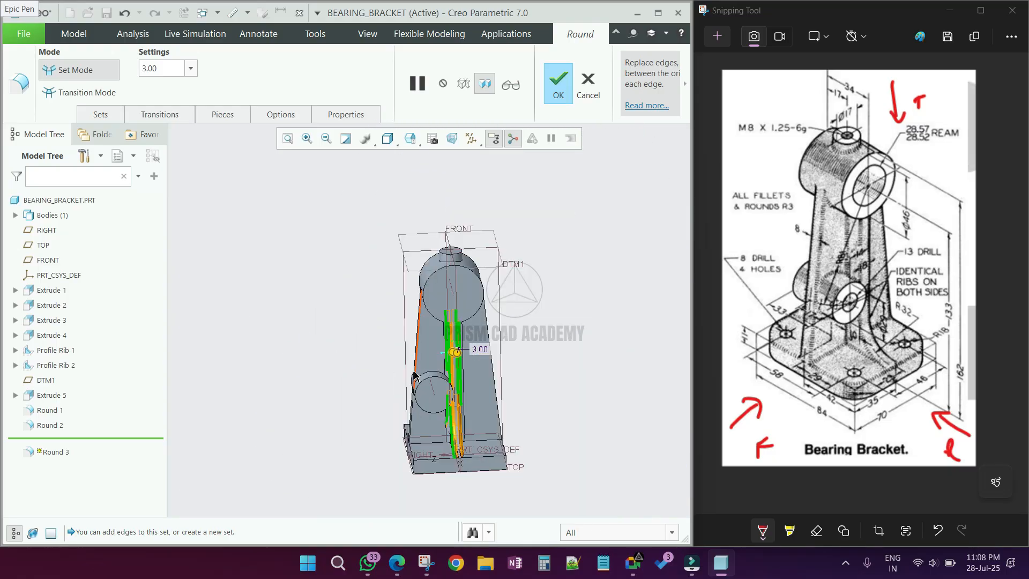
{"action": "middle_click", "coordinate": [600, 345]}
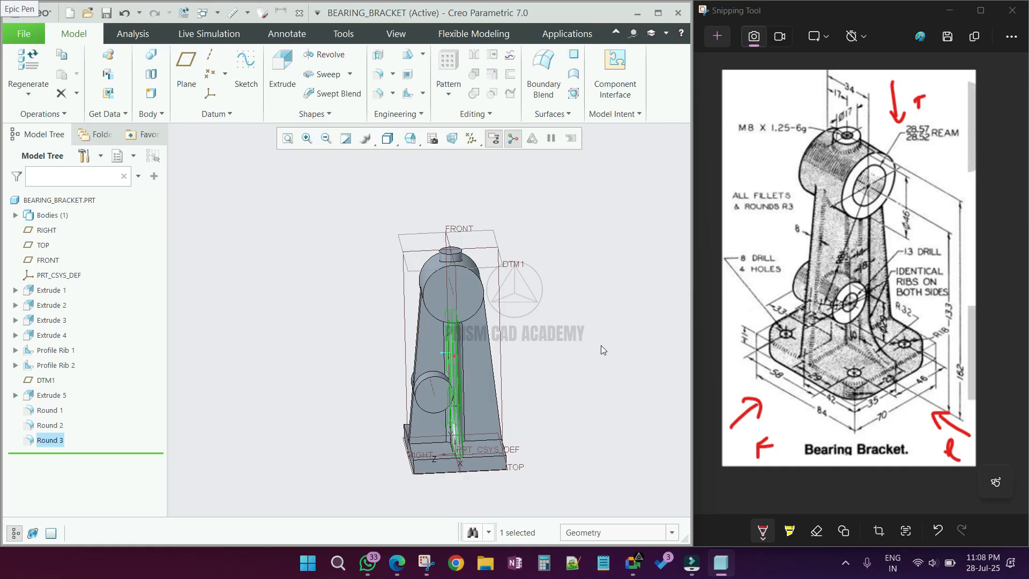
Step: Start a 3 mm round on the edges where the upright web and ribs meet the upper cylinder on both sides
{"action": "middle_click_drag", "start_coordinate": [503, 390], "coordinate": [571, 384]}
{"action": "scroll", "coordinate": [447, 362], "scroll_direction": "down", "scroll_amount": 3}
{"action": "middle_click_drag", "start_coordinate": [447, 362], "coordinate": [435, 349]}
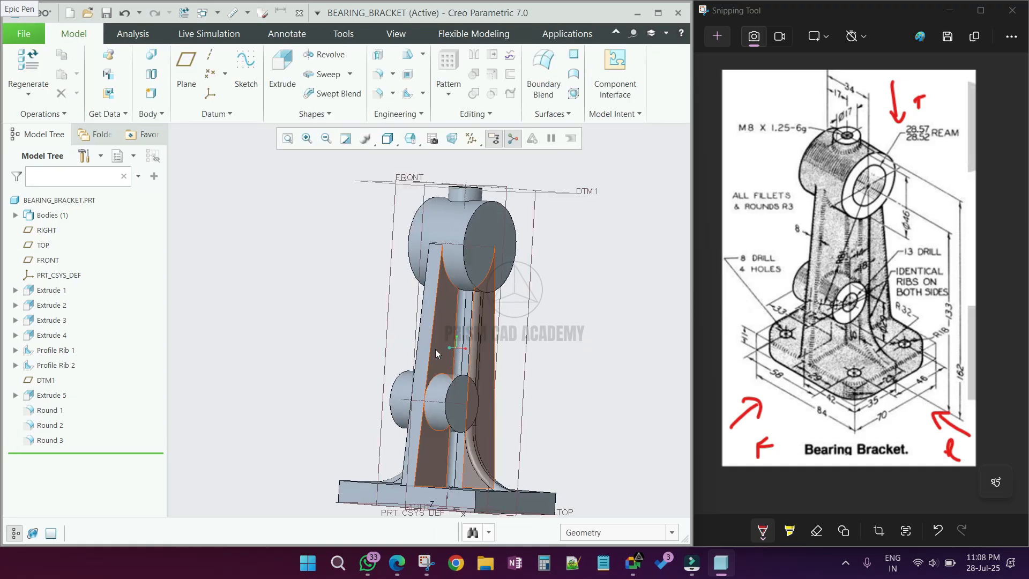
{"action": "left_click", "coordinate": [326, 74]}
{"action": "left_click", "coordinate": [633, 85]}
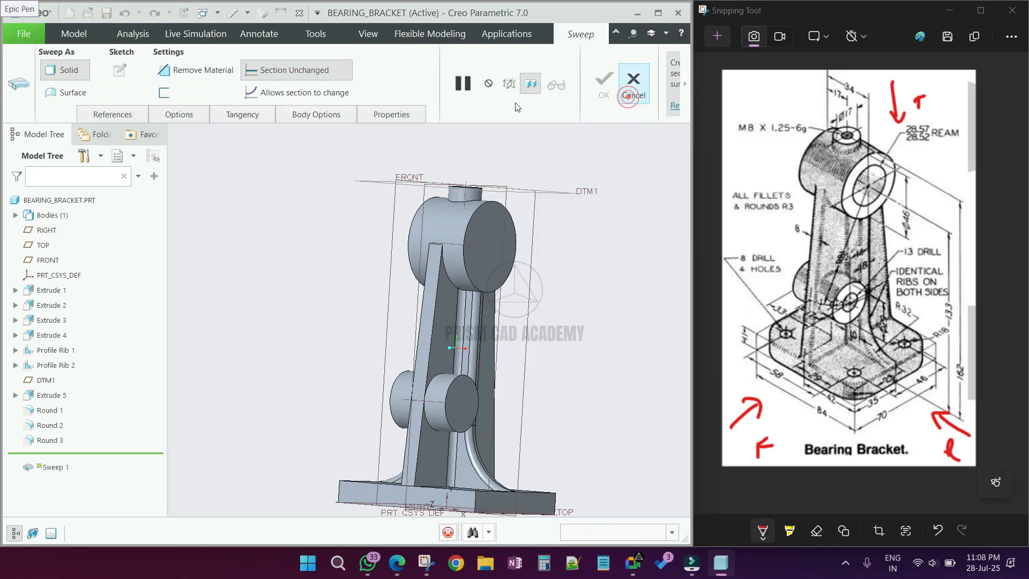
{"action": "left_click", "coordinate": [378, 74]}
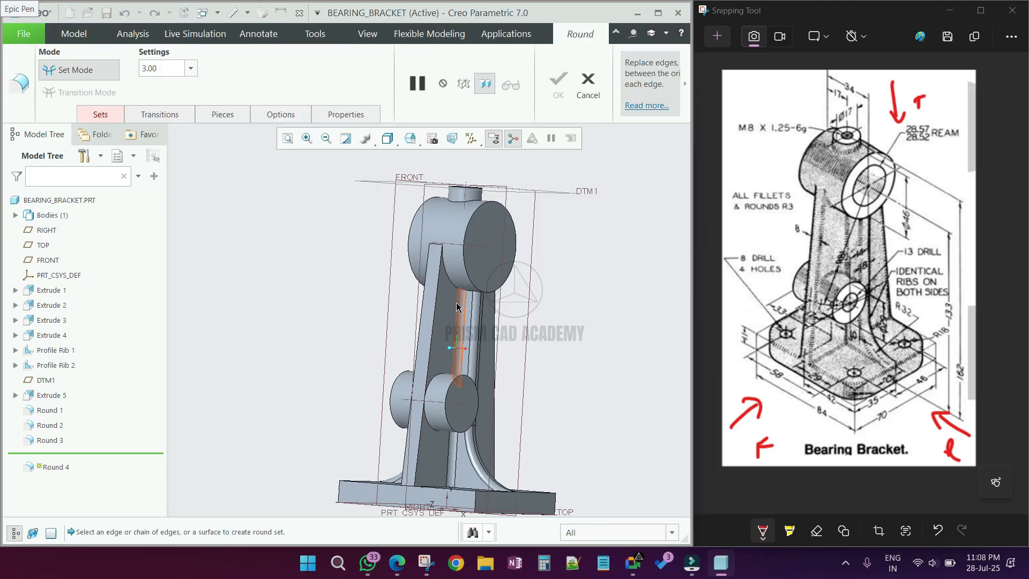
{"action": "left_click", "coordinate": [450, 281]}
{"action": "middle_click_drag", "start_coordinate": [450, 280], "coordinate": [351, 232]}
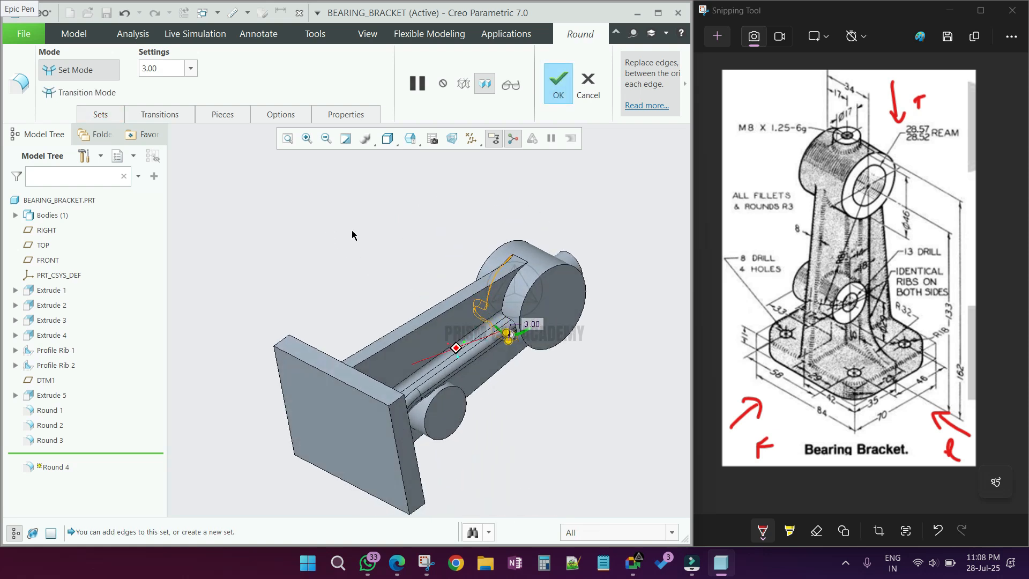
{"action": "left_click", "coordinate": [508, 298], "text": "ctrl"}
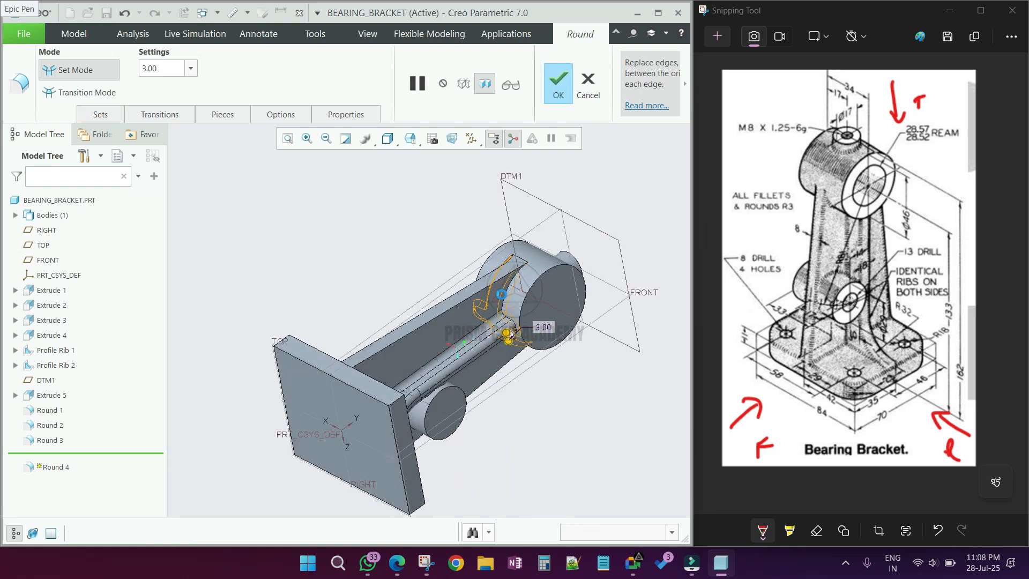
{"action": "middle_click_drag", "start_coordinate": [508, 298], "coordinate": [466, 369]}
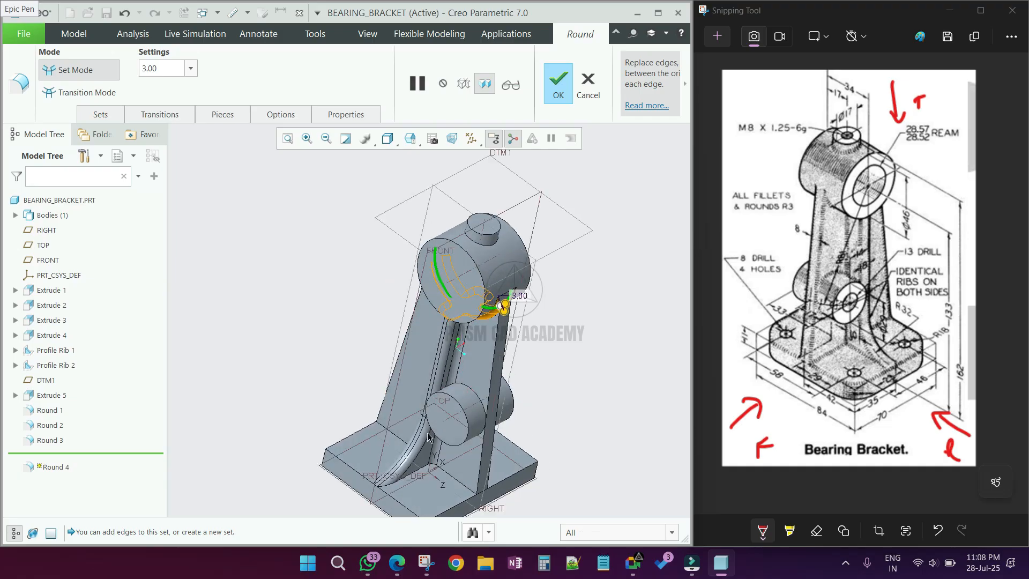
Step: Add the edges where the upright web and ribs meet the base plate to the 3 mm round and accept it
{"action": "scroll", "coordinate": [466, 369], "scroll_direction": "up", "scroll_amount": 5}
{"action": "left_click", "coordinate": [425, 481], "text": "ctrl"}
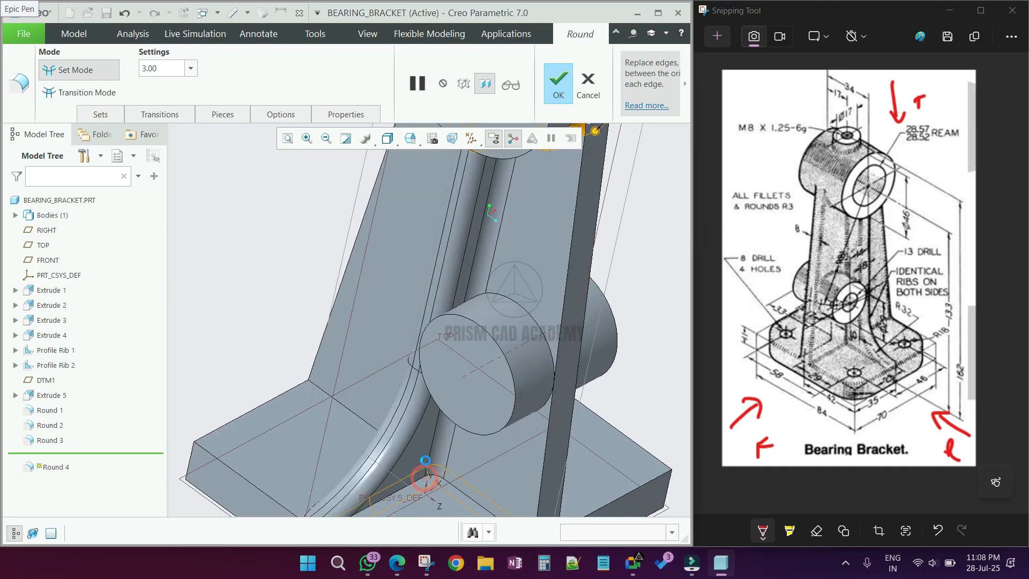
{"action": "scroll", "coordinate": [396, 424], "scroll_direction": "down", "scroll_amount": 5}
{"action": "middle_click_drag", "start_coordinate": [371, 416], "coordinate": [476, 473]}
{"action": "scroll", "coordinate": [484, 423], "scroll_direction": "up", "scroll_amount": 4}
{"action": "left_click", "coordinate": [488, 414], "text": "ctrl"}
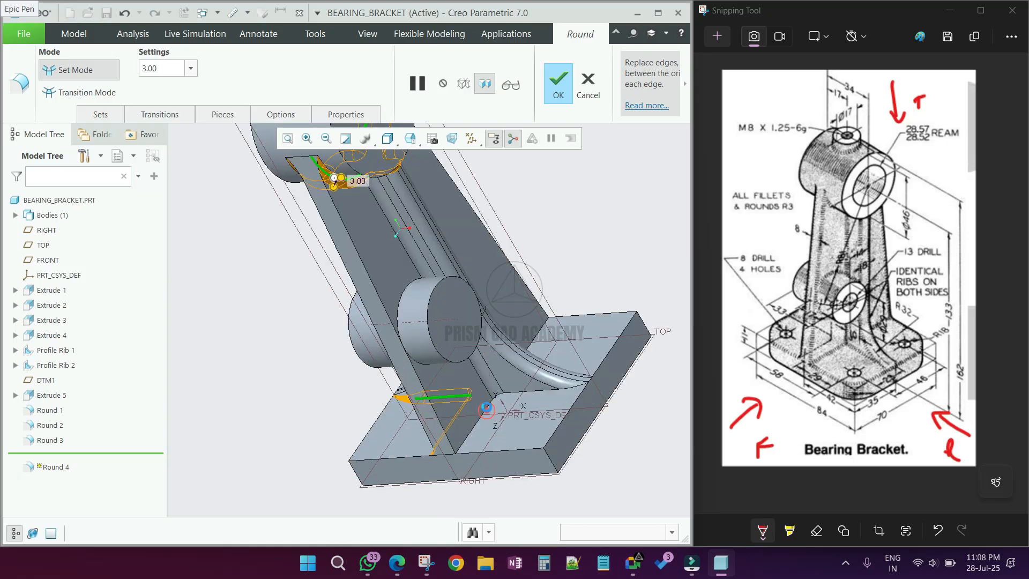
{"action": "left_click", "coordinate": [542, 327], "text": "ctrl"}
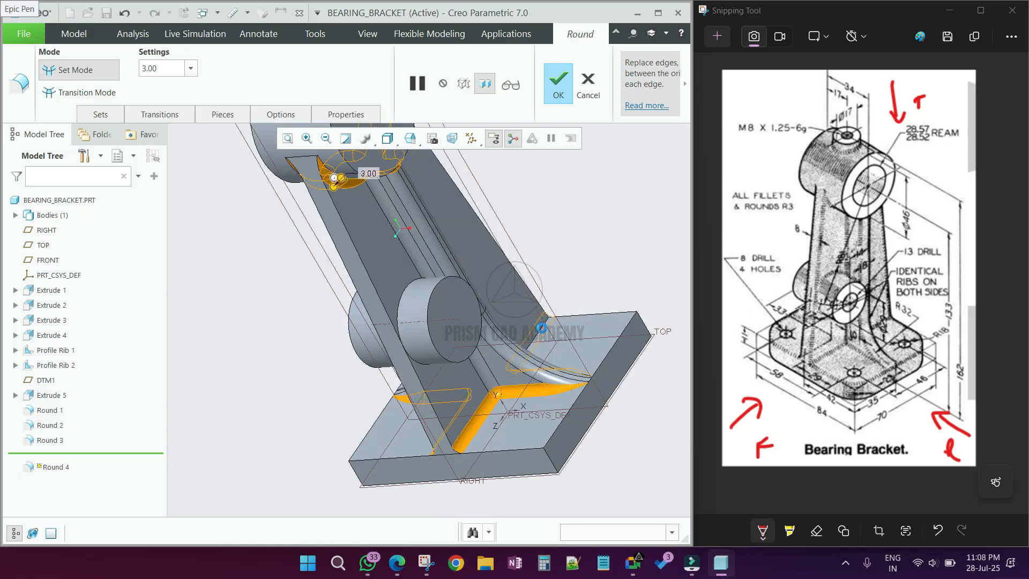
{"action": "scroll", "coordinate": [531, 338], "scroll_direction": "up", "scroll_amount": 2}
{"action": "middle_click_drag", "start_coordinate": [477, 360], "coordinate": [458, 414]}
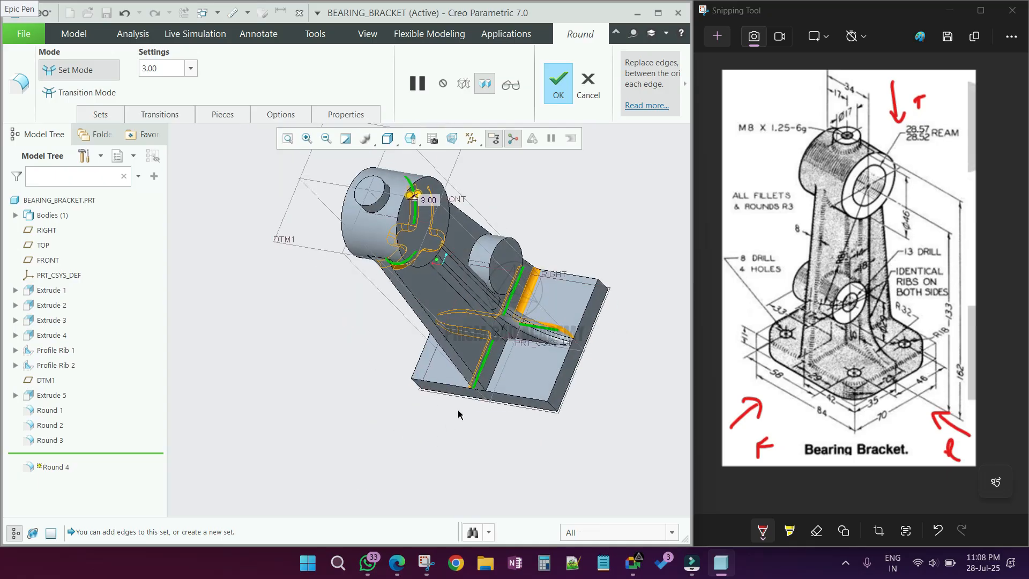
{"action": "left_click", "coordinate": [494, 371], "text": "ctrl"}
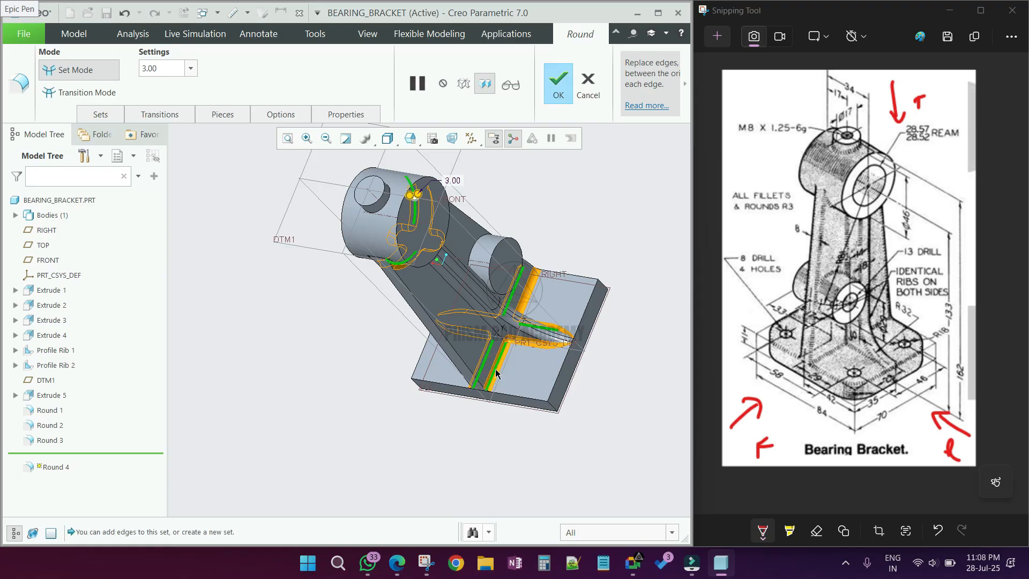
{"action": "middle_click", "coordinate": [495, 372]}
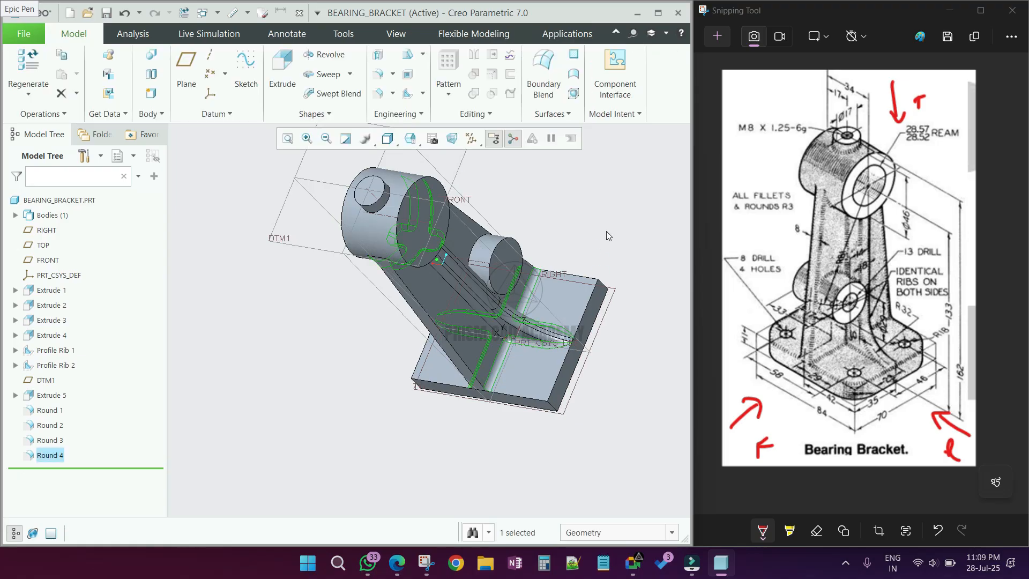
Step: Start a new round and select the four vertical corner edges of the base plate
{"action": "middle_click_drag", "start_coordinate": [606, 231], "coordinate": [662, 259]}
{"action": "middle_click_drag", "start_coordinate": [663, 259], "coordinate": [664, 268]}
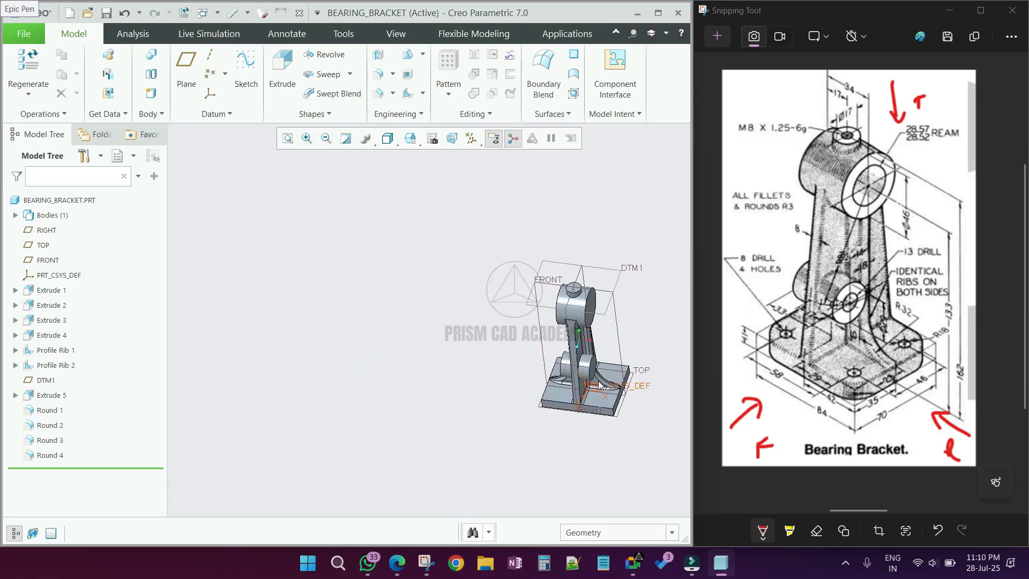
{"action": "left_click", "coordinate": [374, 67]}
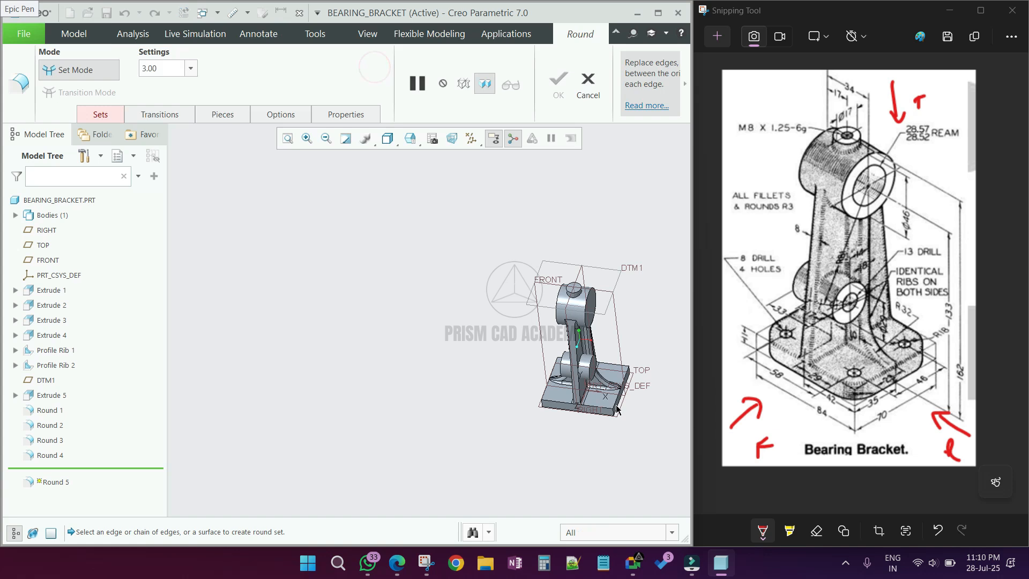
{"action": "scroll", "coordinate": [610, 426], "scroll_direction": "up", "scroll_amount": 5}
{"action": "left_click", "coordinate": [609, 427]}
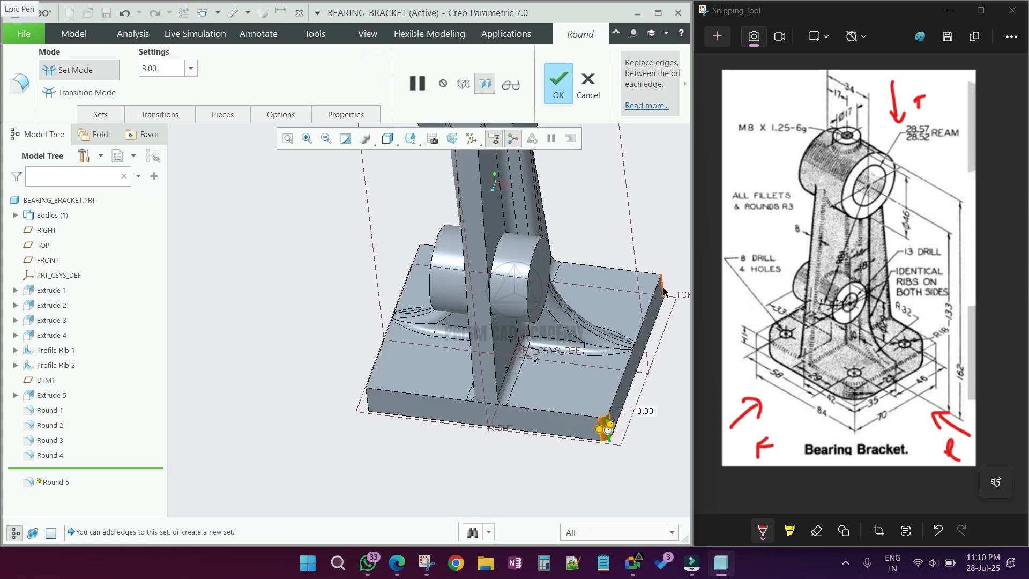
{"action": "left_click", "coordinate": [368, 405], "text": "ctrl"}
{"action": "left_click", "coordinate": [422, 256], "text": "ctrl"}
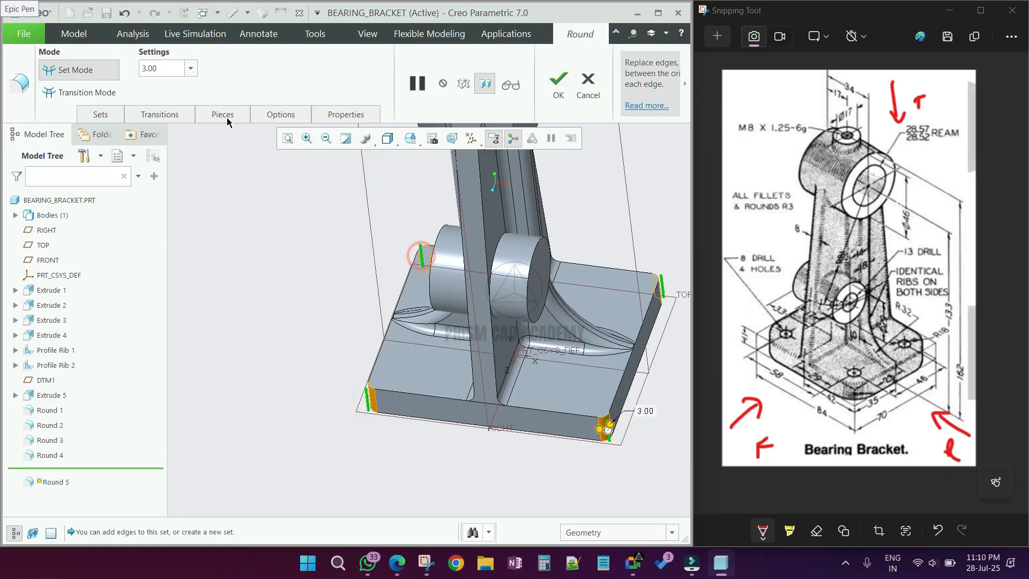
Step: Set the base plate's corner radius to 18 mm and accept the round
{"action": "type", "text": "1"}
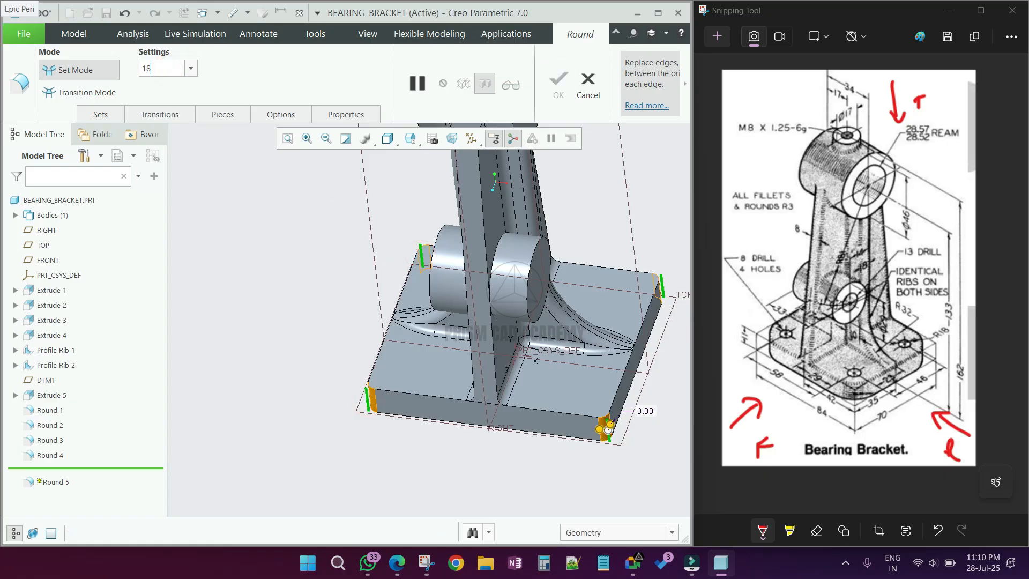
{"action": "type", "text": "8"}
{"action": "key", "text": "Return"}
{"action": "middle_click", "coordinate": [520, 373]}
{"action": "middle_click_drag", "start_coordinate": [520, 374], "coordinate": [321, 396]}
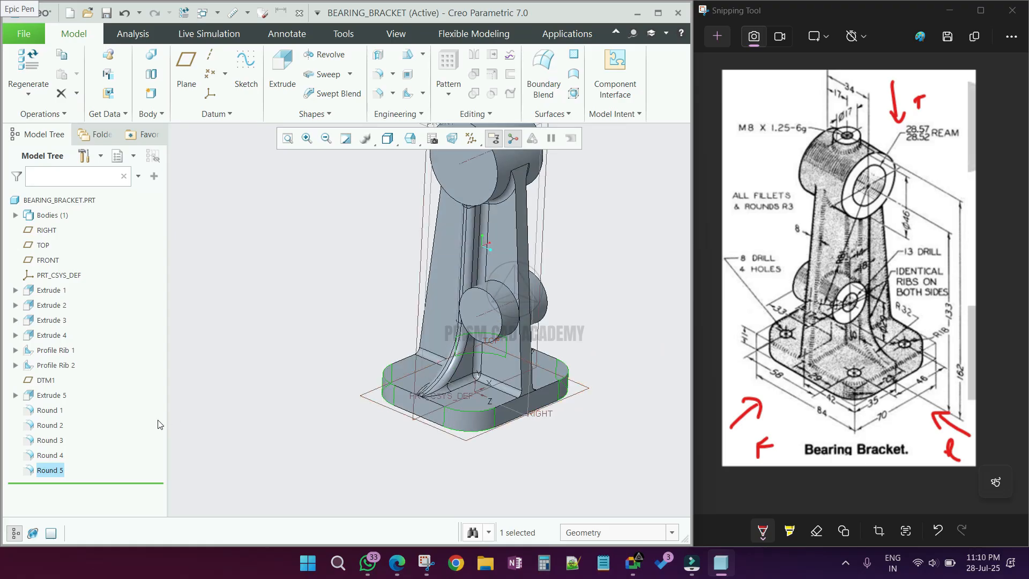
Step: Redefine the round along the inner corners where the ribs meet the upright web, setting its radius to 1.5 mm
{"action": "left_click", "coordinate": [51, 410]}
{"action": "left_click", "coordinate": [53, 426]}
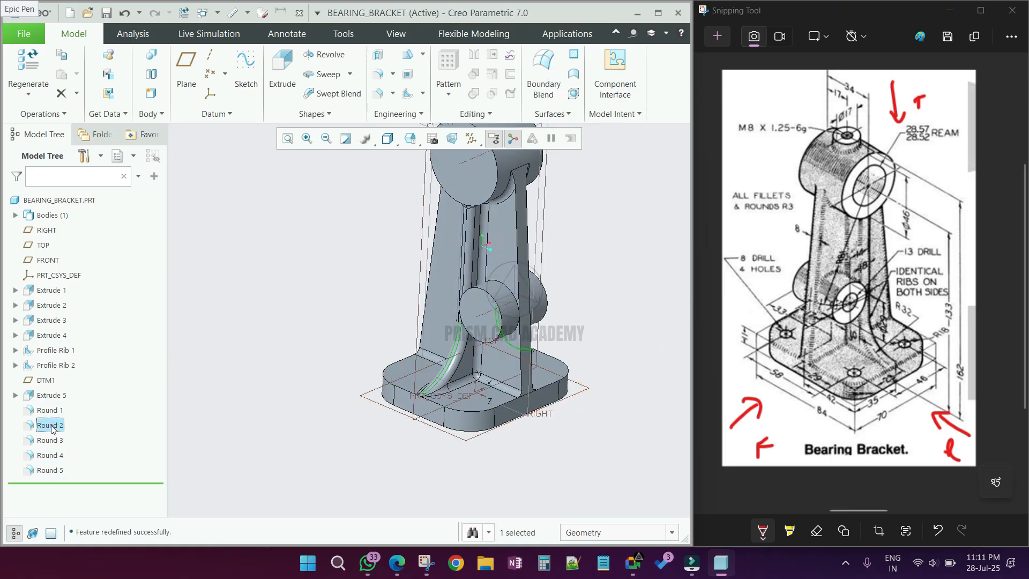
{"action": "left_click", "coordinate": [77, 372]}
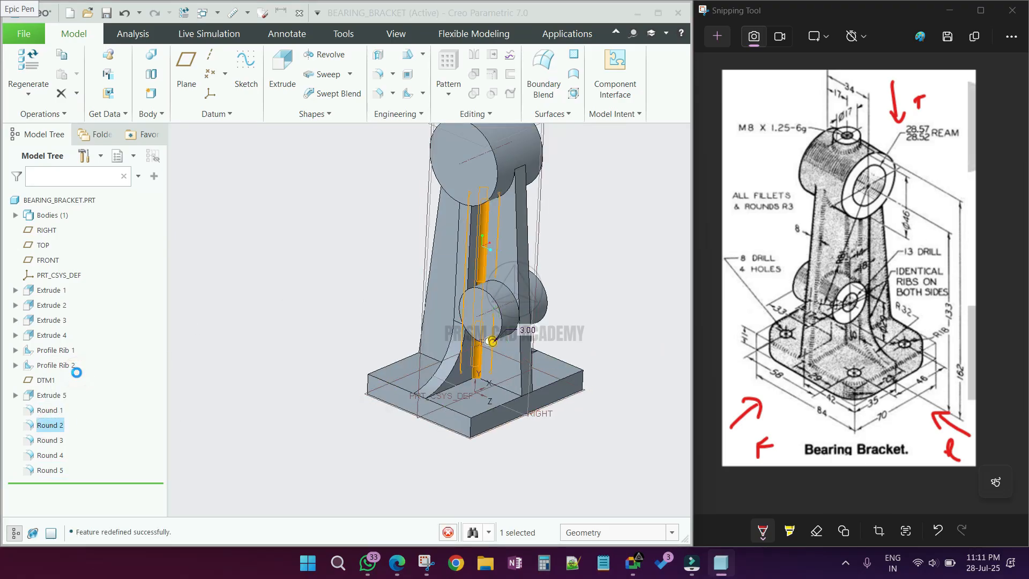
{"action": "type", "text": "1.5"}
{"action": "key", "text": "Return"}
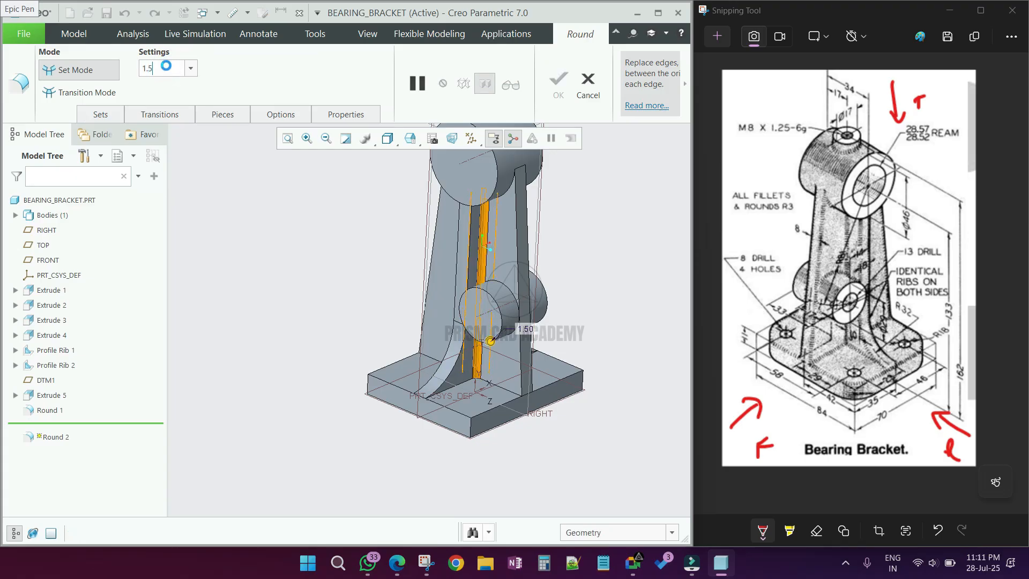
{"action": "left_click", "coordinate": [389, 399]}
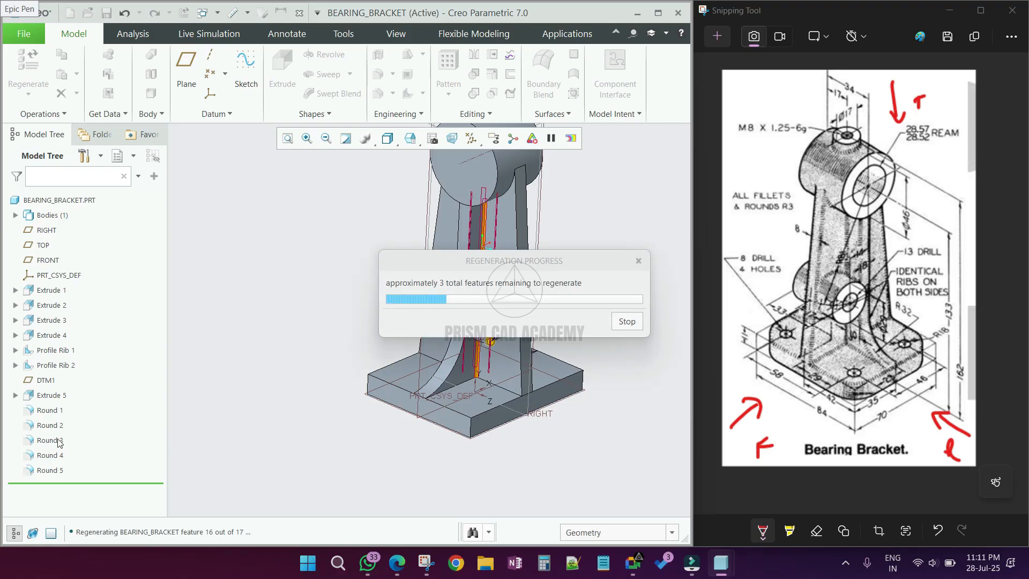
Step: Change the round along the outer edges of the curved ribs to a 1.5 mm radius and accept it
{"action": "left_click", "coordinate": [53, 441]}
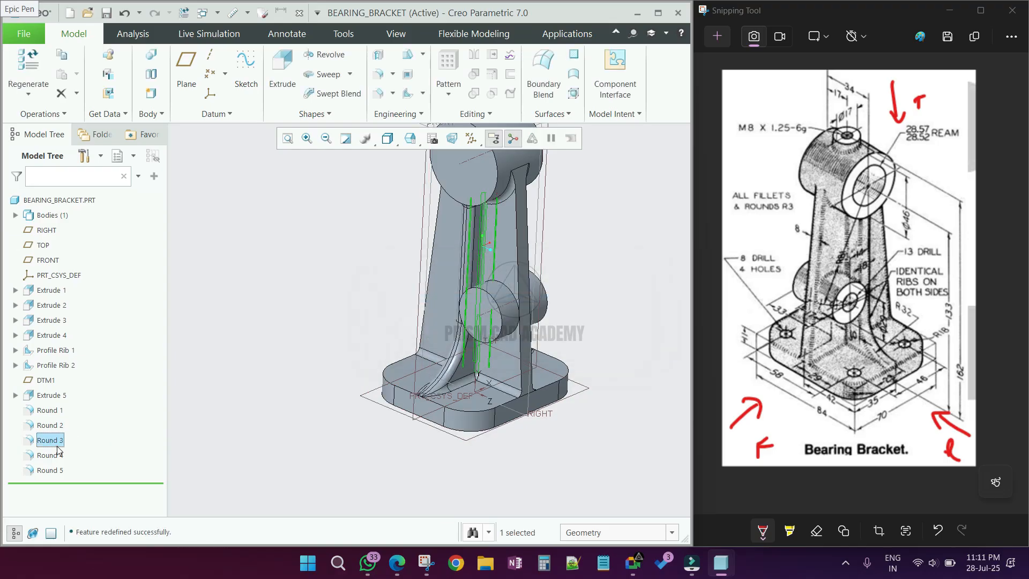
{"action": "left_click", "coordinate": [81, 385]}
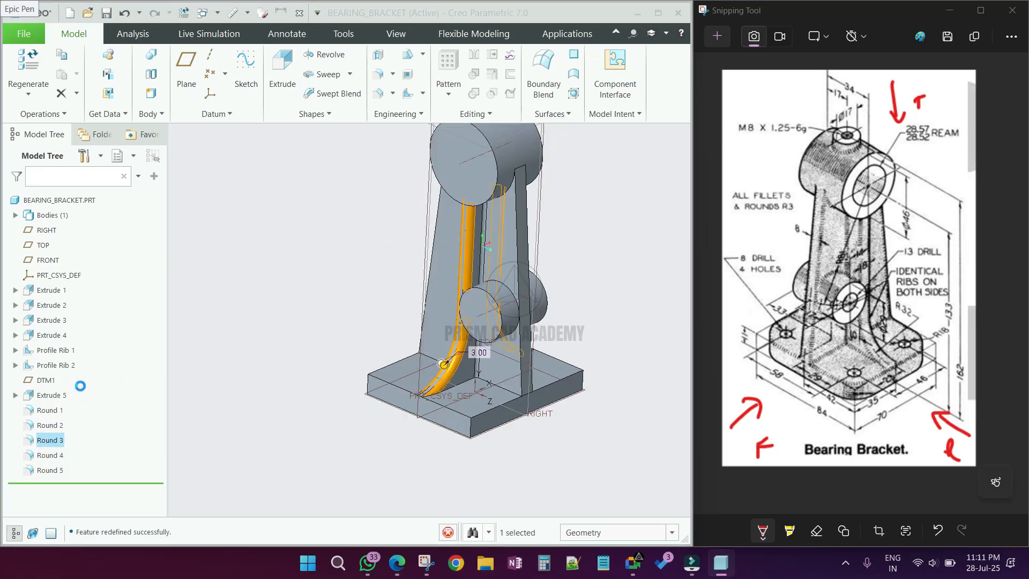
{"action": "left_click", "coordinate": [168, 76]}
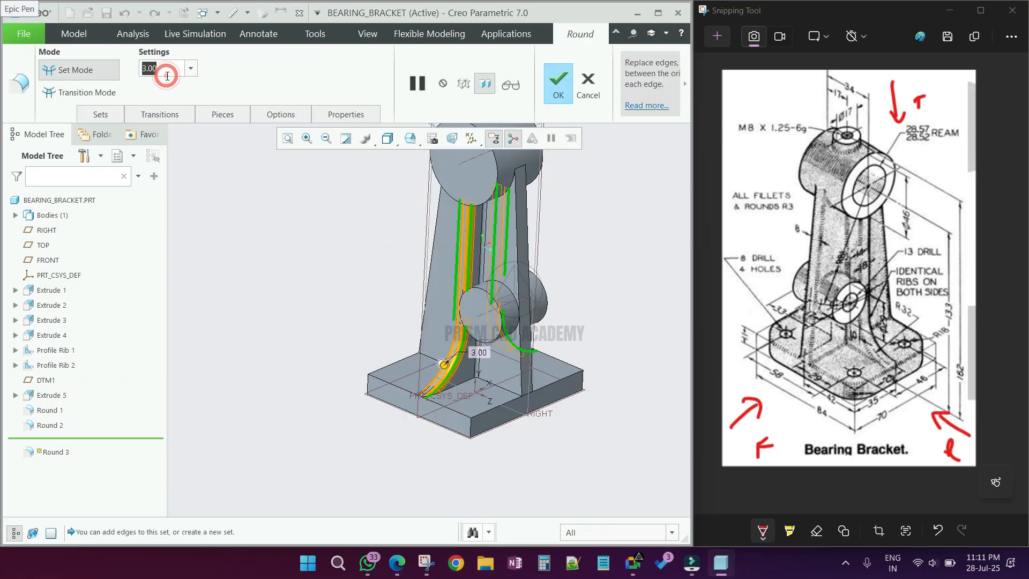
{"action": "type", "text": "1.5"}
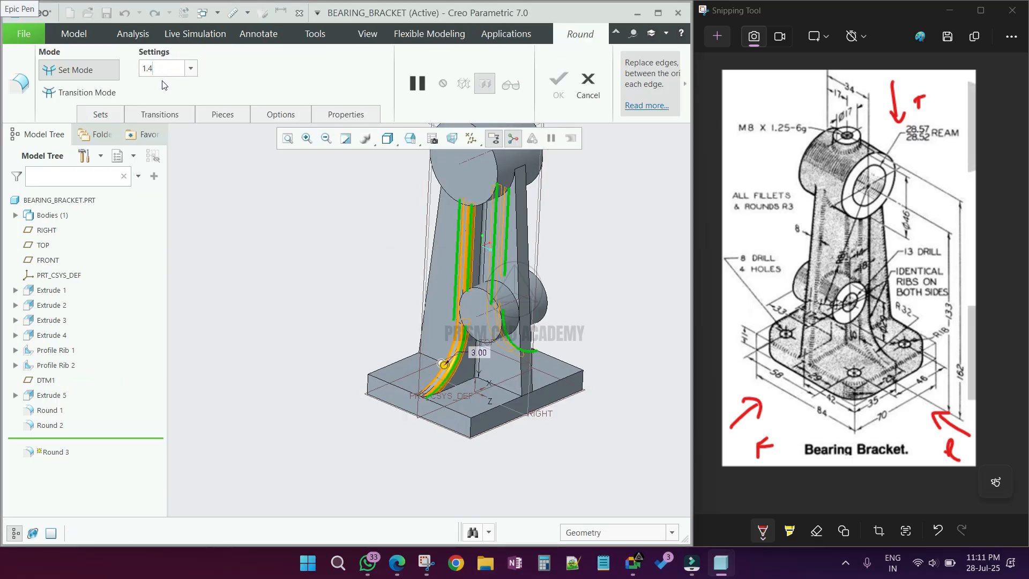
{"action": "key", "text": "Return"}
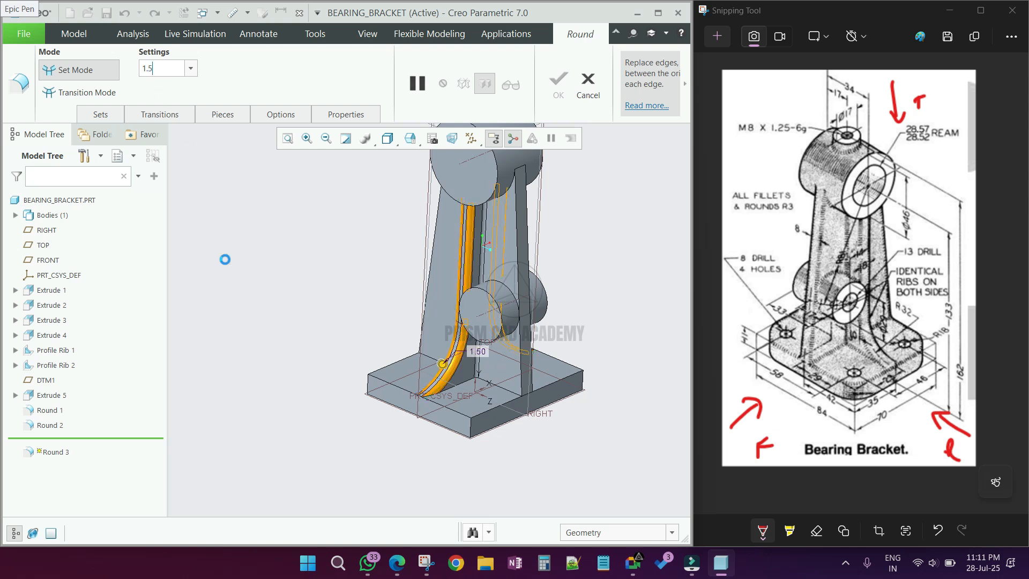
{"action": "middle_click", "coordinate": [431, 415]}
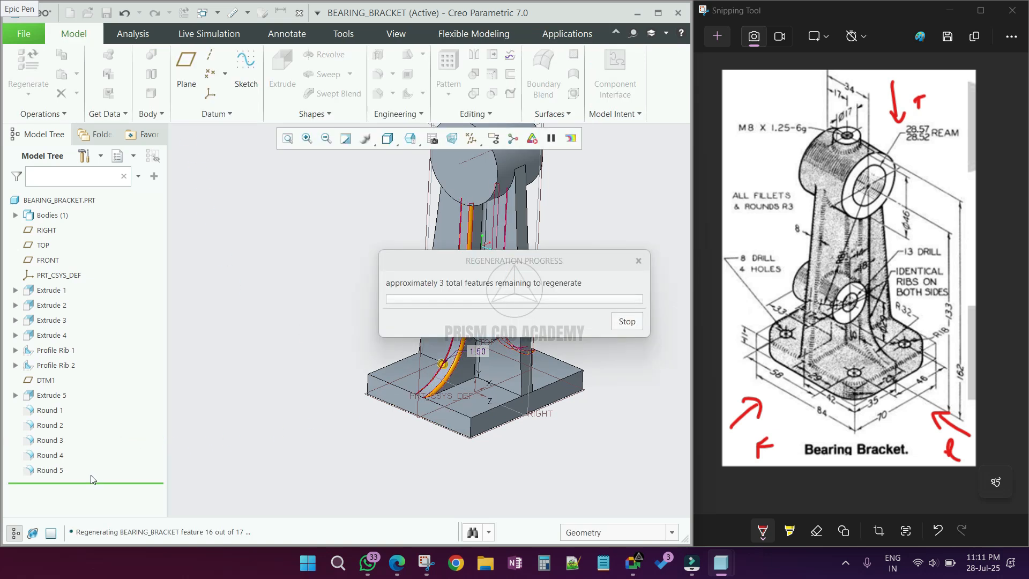
Step: Set the round joining the web and ribs to the upper cylinder and base plate to 1.5 mm and accept it
{"action": "left_click", "coordinate": [53, 455]}
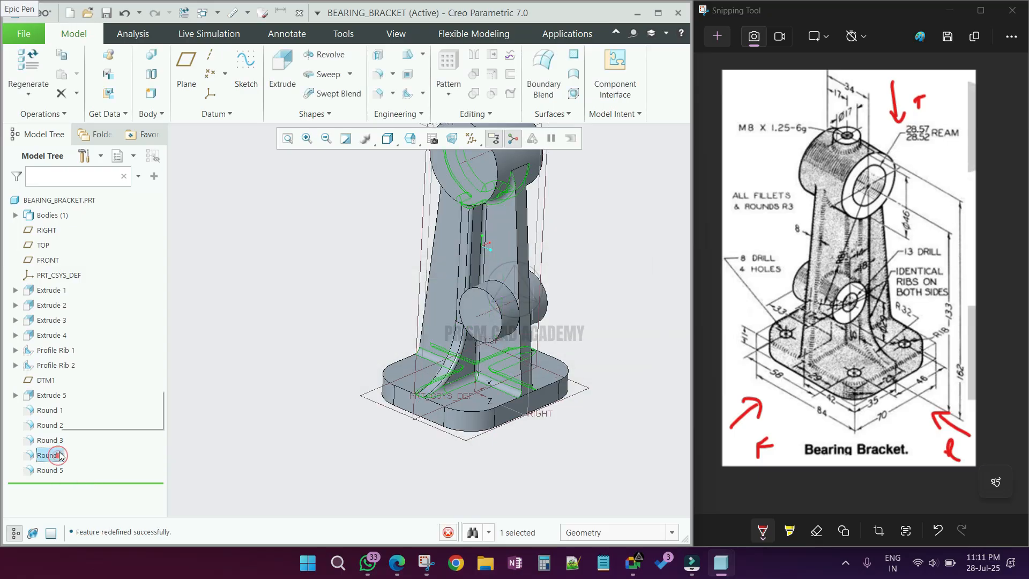
{"action": "left_click", "coordinate": [88, 399]}
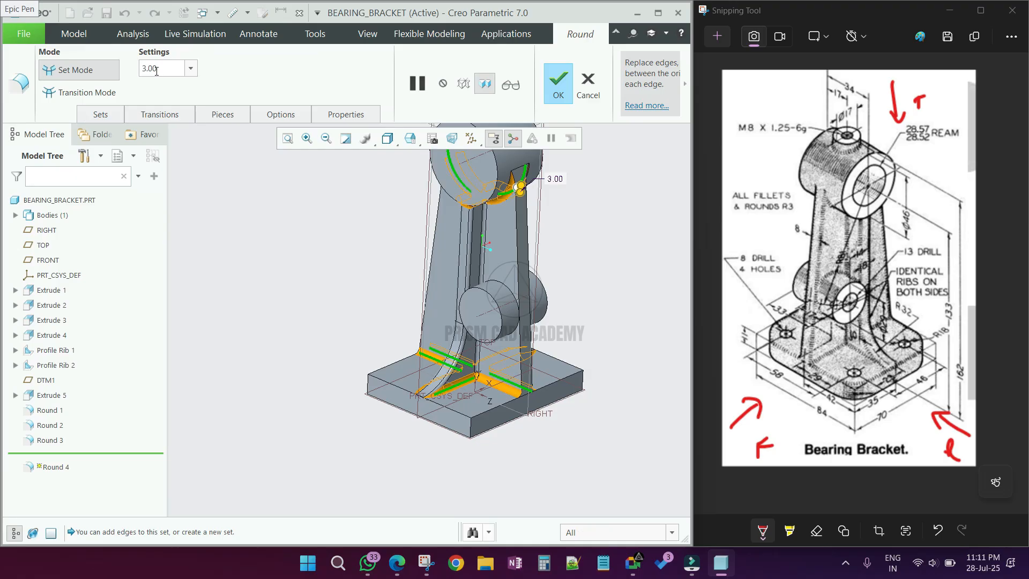
{"action": "type", "text": "1.5"}
{"action": "left_click", "coordinate": [209, 100]}
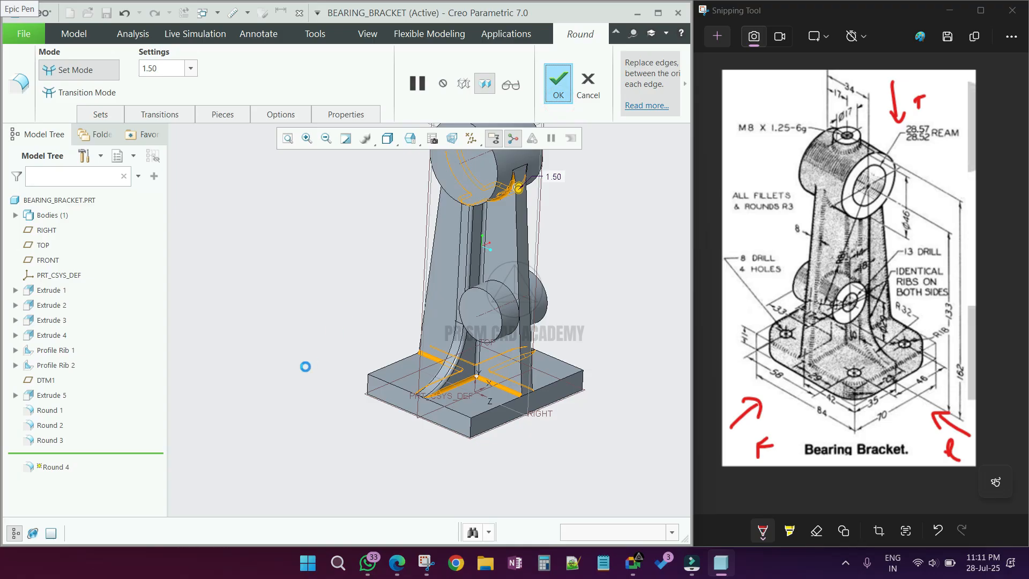
{"action": "middle_click", "coordinate": [306, 361]}
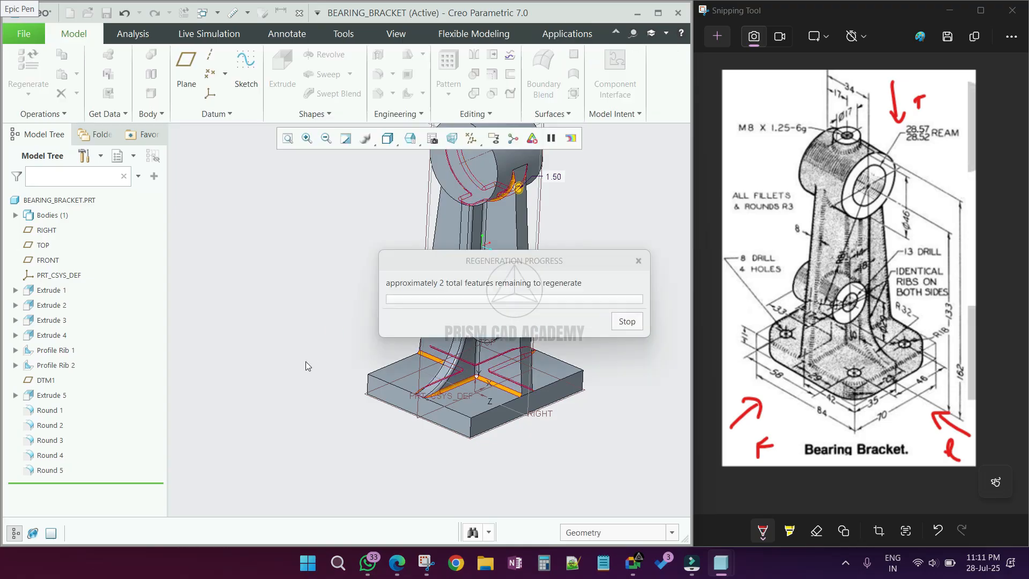
{"action": "left_click", "coordinate": [311, 399]}
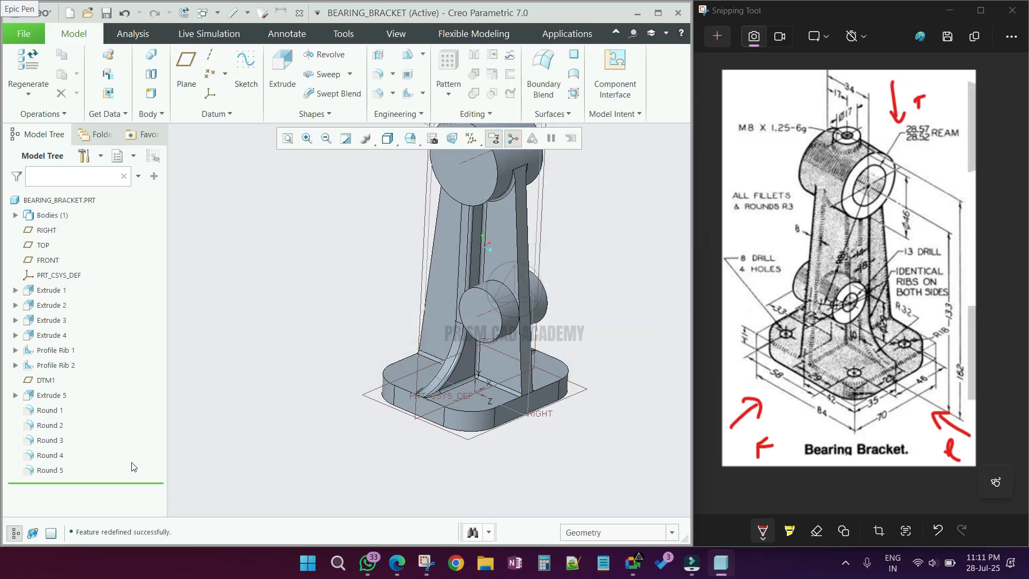
Step: Start a 1.5 mm round on the base plate's top outline on both sides of the web and one outer edge of the web
{"action": "mouse_move", "coordinate": [471, 300]}
{"action": "middle_mouse_down"}
{"action": "mouse_move", "coordinate": [381, 296]}
{"action": "mouse_move", "coordinate": [396, 274]}
{"action": "middle_mouse_up"}
{"action": "left_click", "coordinate": [377, 75]}
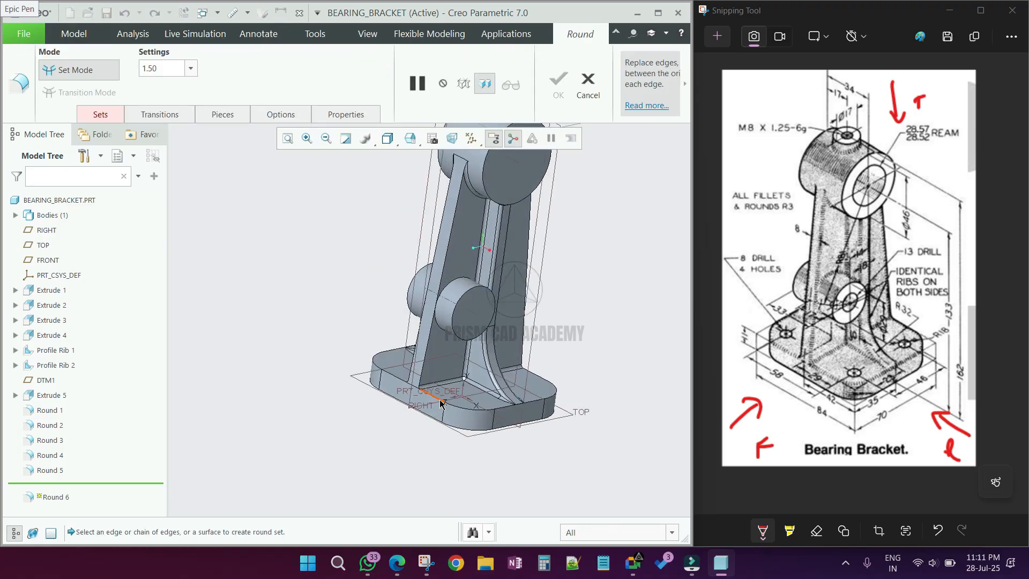
{"action": "left_click", "coordinate": [438, 400]}
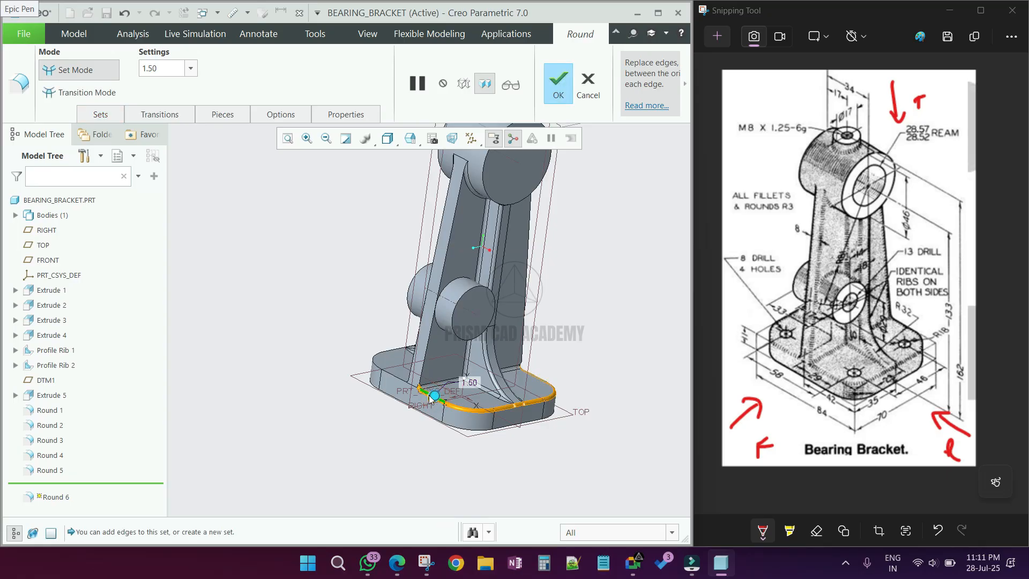
{"action": "left_click", "coordinate": [388, 375]}
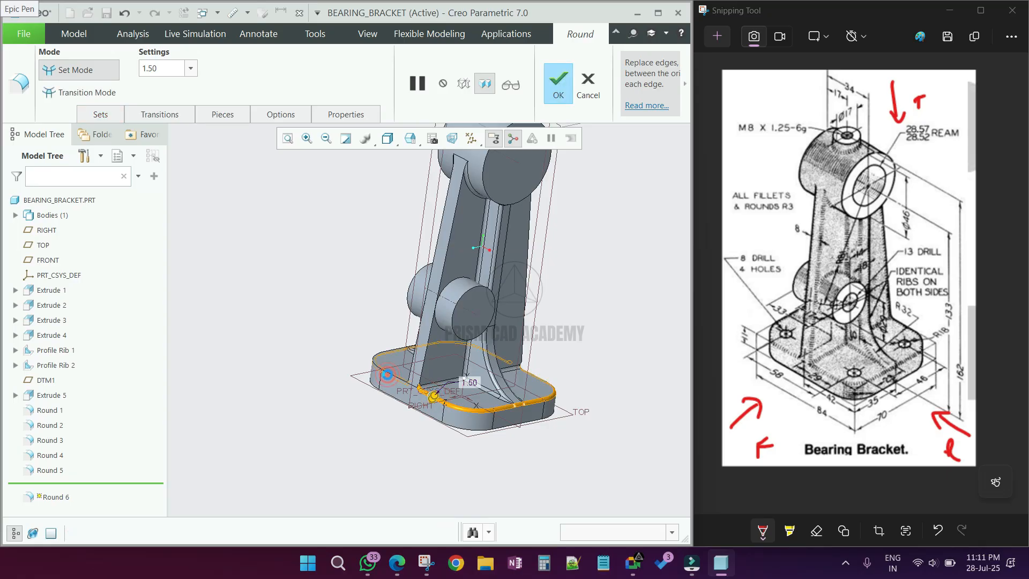
{"action": "left_click", "coordinate": [422, 368]}
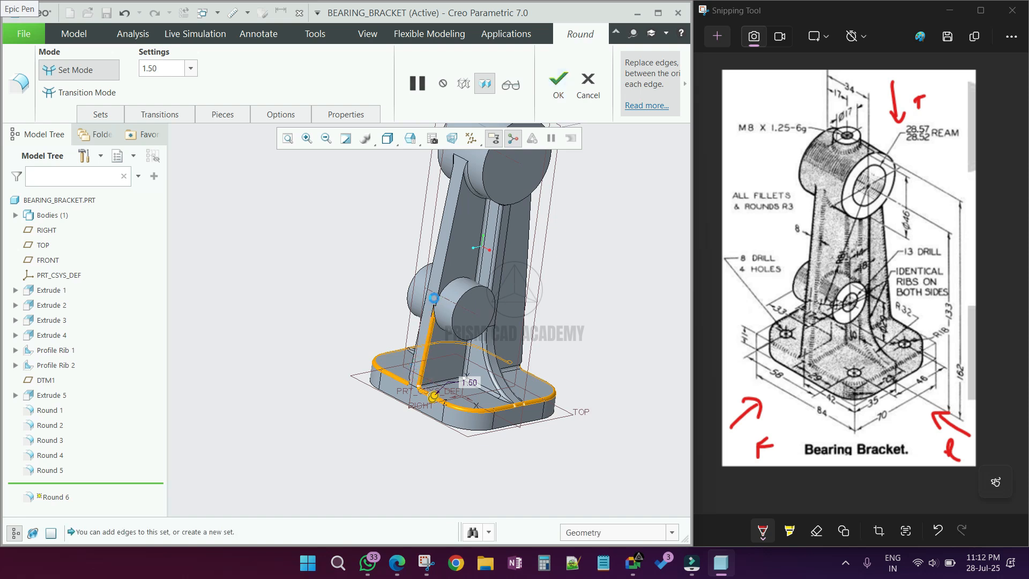
{"action": "left_click", "coordinate": [440, 287]}
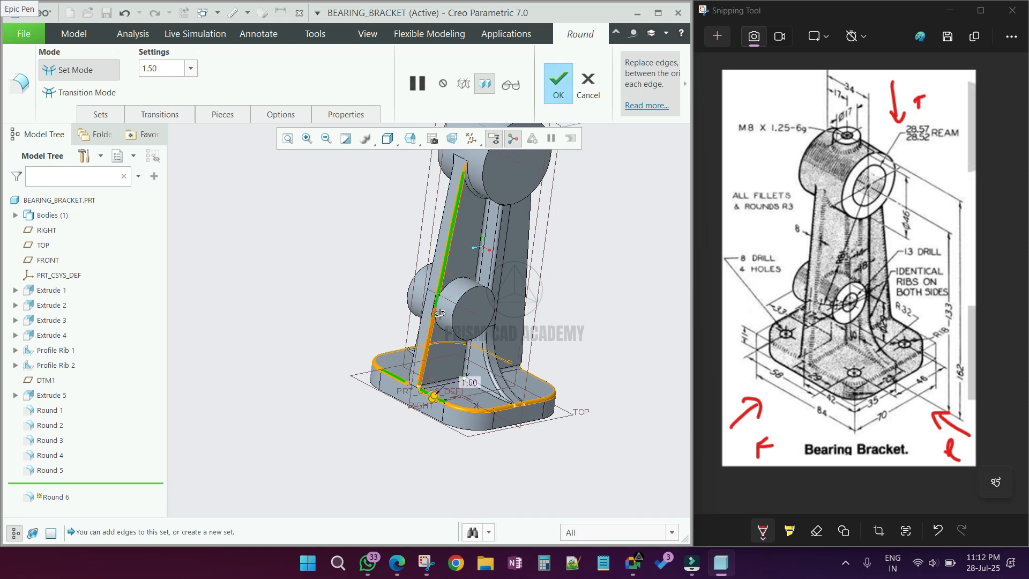
Step: Add the remaining long outer edges of the upright web on both sides to the 1.5 mm round and accept it
{"action": "scroll", "coordinate": [482, 252], "scroll_direction": "up", "scroll_amount": 5}
{"action": "left_click", "coordinate": [481, 288]}
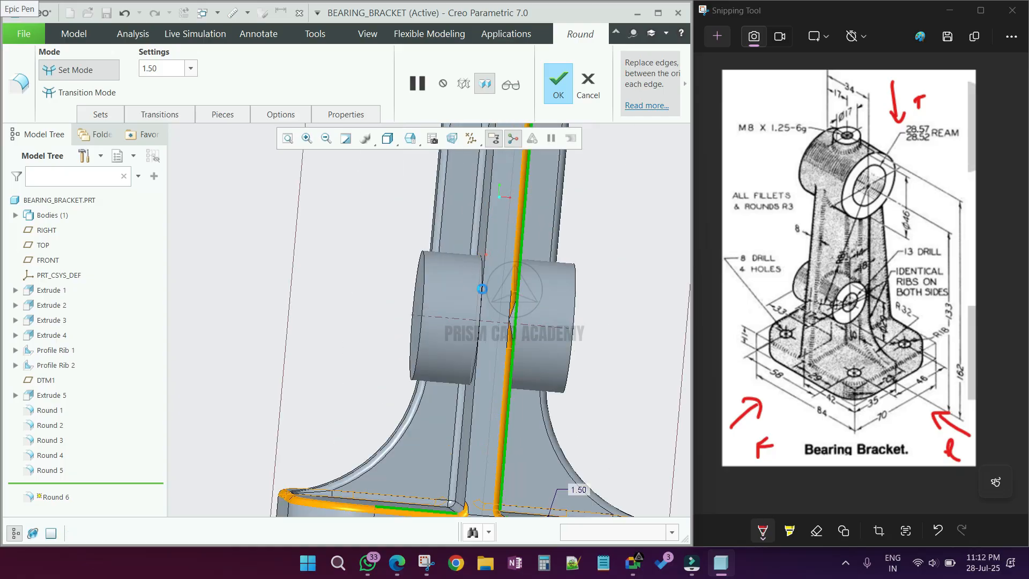
{"action": "left_click", "coordinate": [485, 255]}
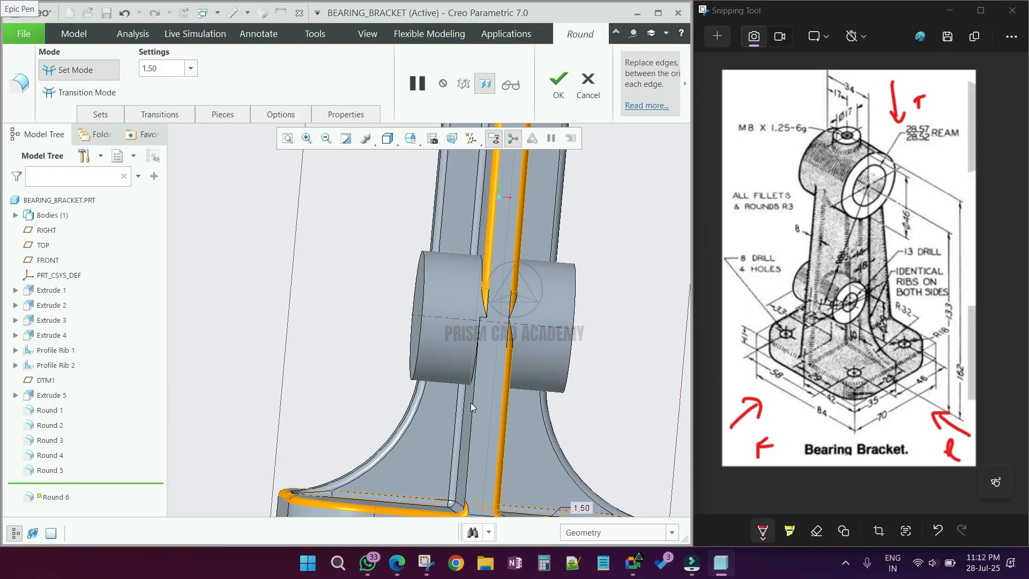
{"action": "left_click", "coordinate": [472, 404]}
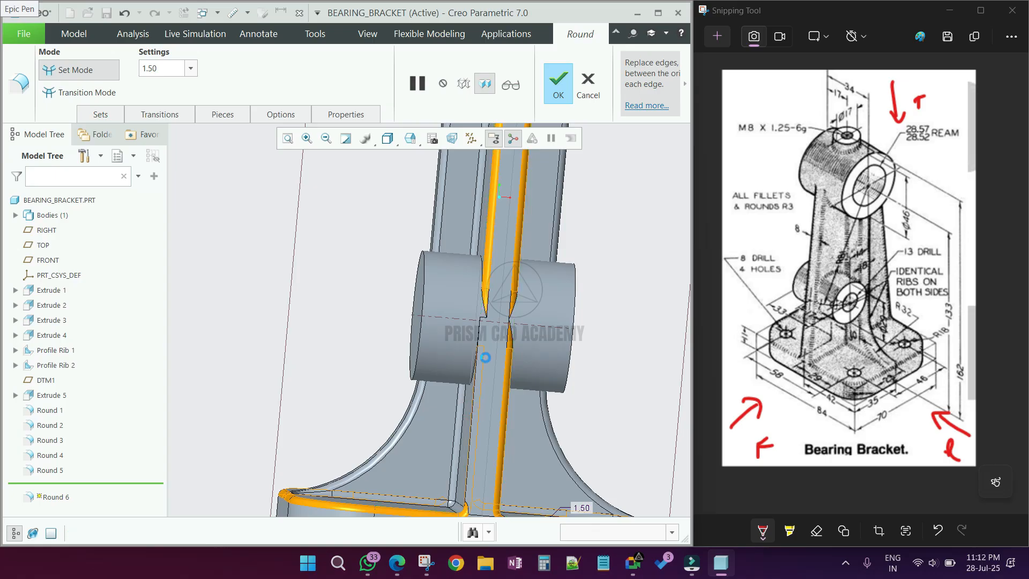
{"action": "scroll", "coordinate": [485, 357], "scroll_direction": "down", "scroll_amount": 5}
{"action": "middle_click_drag", "start_coordinate": [482, 359], "coordinate": [382, 353]}
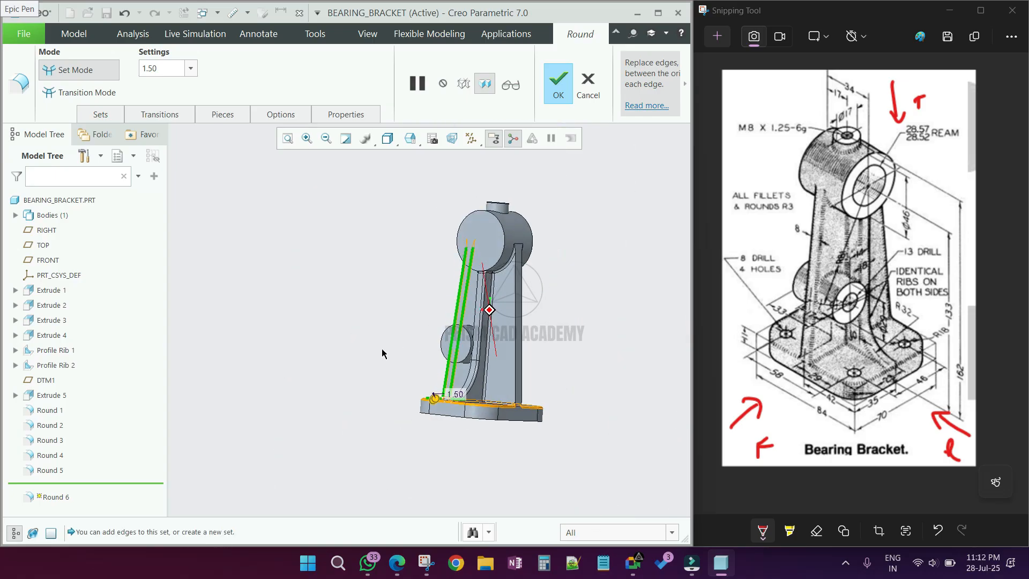
{"action": "scroll", "coordinate": [505, 292], "scroll_direction": "down", "scroll_amount": 3}
{"action": "left_click", "coordinate": [521, 266], "text": "ctrl"}
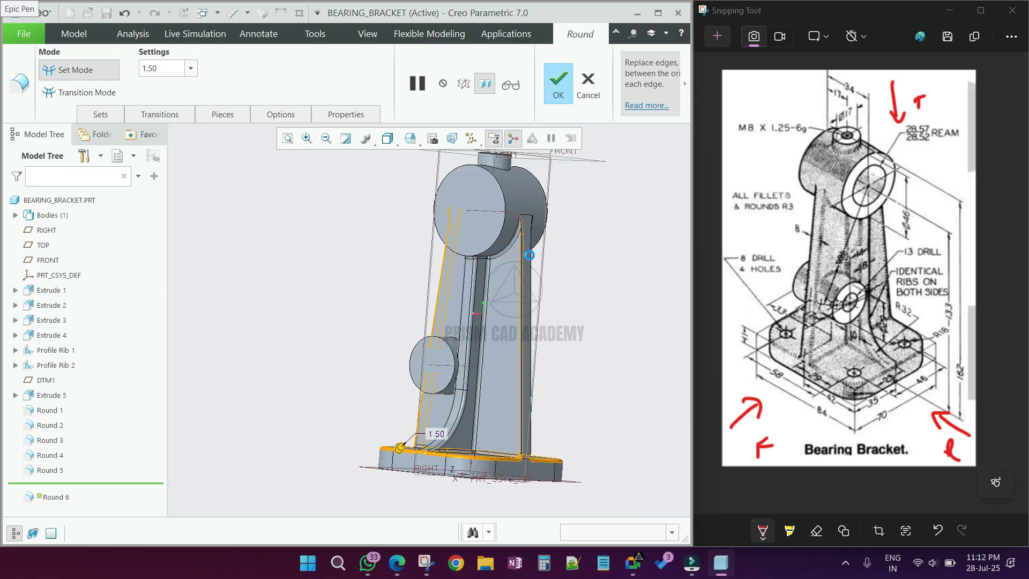
{"action": "left_click", "coordinate": [530, 283], "text": "ctrl"}
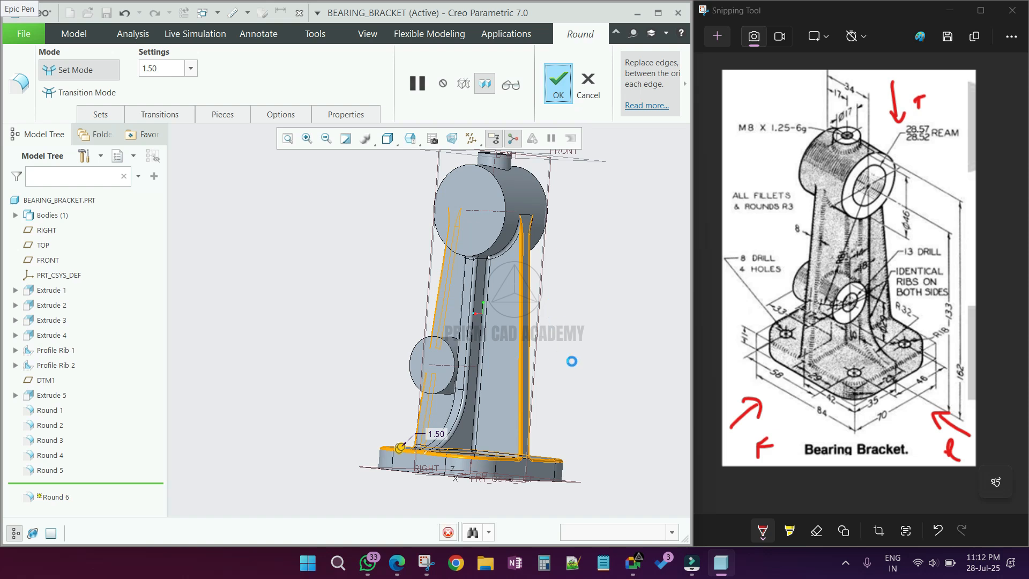
{"action": "middle_click", "coordinate": [571, 364]}
Step: Hide the datum planes in the model view
{"action": "middle_click_drag", "start_coordinate": [536, 367], "coordinate": [482, 165]}
{"action": "left_click", "coordinate": [494, 138]}
{"action": "left_click", "coordinate": [484, 171]}
{"action": "left_click", "coordinate": [618, 261]}
Step: Add a 1.5 mm round where the small top boss meets the upper cylinder
{"action": "scroll", "coordinate": [369, 353], "scroll_direction": "up", "scroll_amount": 3}
{"action": "mouse_move", "coordinate": [370, 352]}
{"action": "middle_mouse_down"}
{"action": "mouse_move", "coordinate": [320, 321]}
{"action": "mouse_move", "coordinate": [355, 354]}
{"action": "middle_mouse_up"}
{"action": "scroll", "coordinate": [394, 287], "scroll_direction": "down", "scroll_amount": 3}
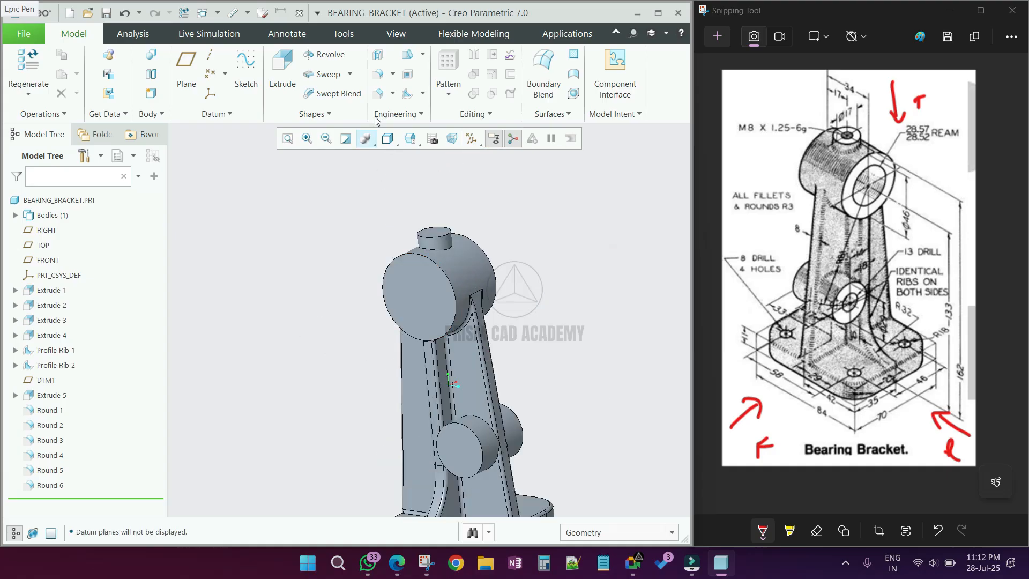
{"action": "left_click", "coordinate": [378, 74]}
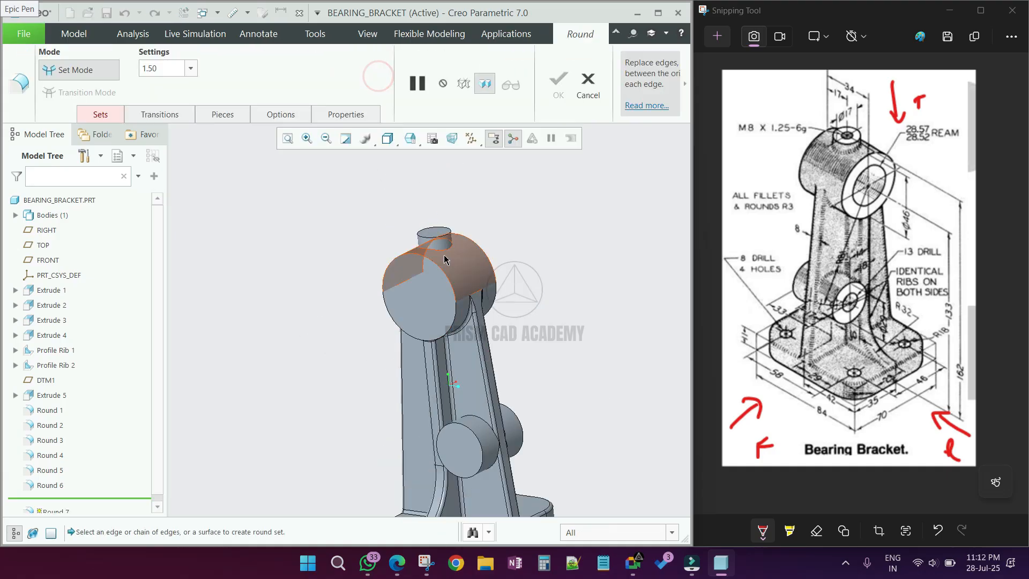
{"action": "scroll", "coordinate": [446, 251], "scroll_direction": "down", "scroll_amount": 3}
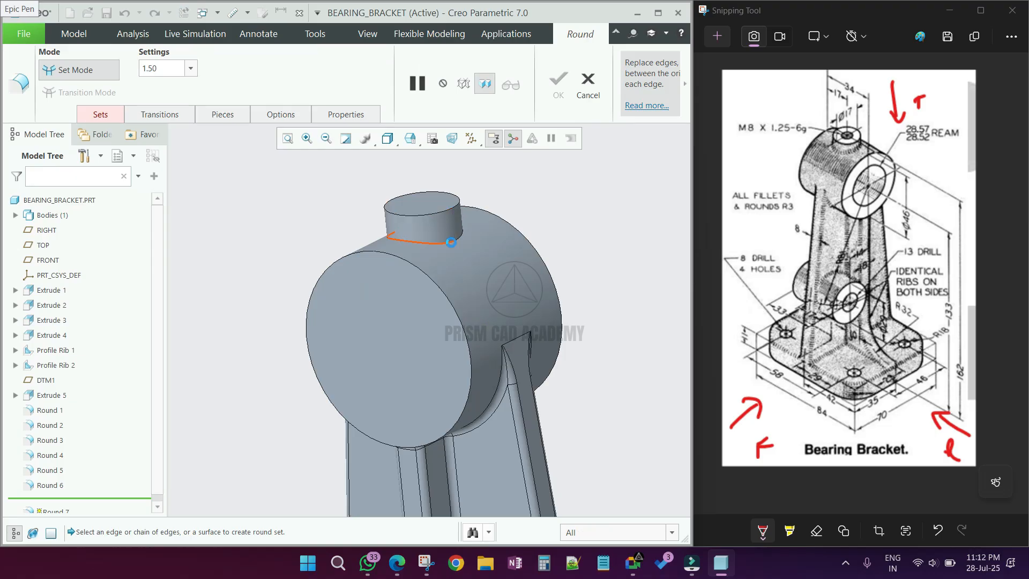
{"action": "left_click", "coordinate": [452, 242]}
{"action": "middle_click", "coordinate": [395, 247]}
{"action": "scroll", "coordinate": [400, 248], "scroll_direction": "up", "scroll_amount": 5}
{"action": "middle_click_drag", "start_coordinate": [400, 250], "coordinate": [445, 394]}
{"action": "scroll", "coordinate": [417, 319], "scroll_direction": "down", "scroll_amount": 5}
{"action": "scroll", "coordinate": [445, 391], "scroll_direction": "up", "scroll_amount": 4}
{"action": "scroll", "coordinate": [438, 307], "scroll_direction": "down", "scroll_amount": 4}
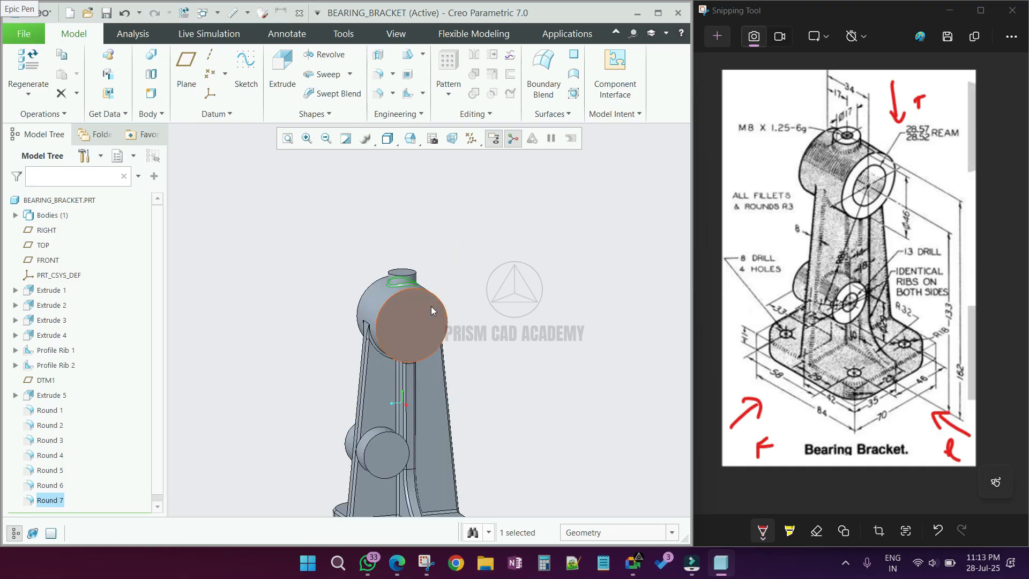
{"action": "left_click", "coordinate": [433, 311]}
{"action": "left_click", "coordinate": [293, 89]}
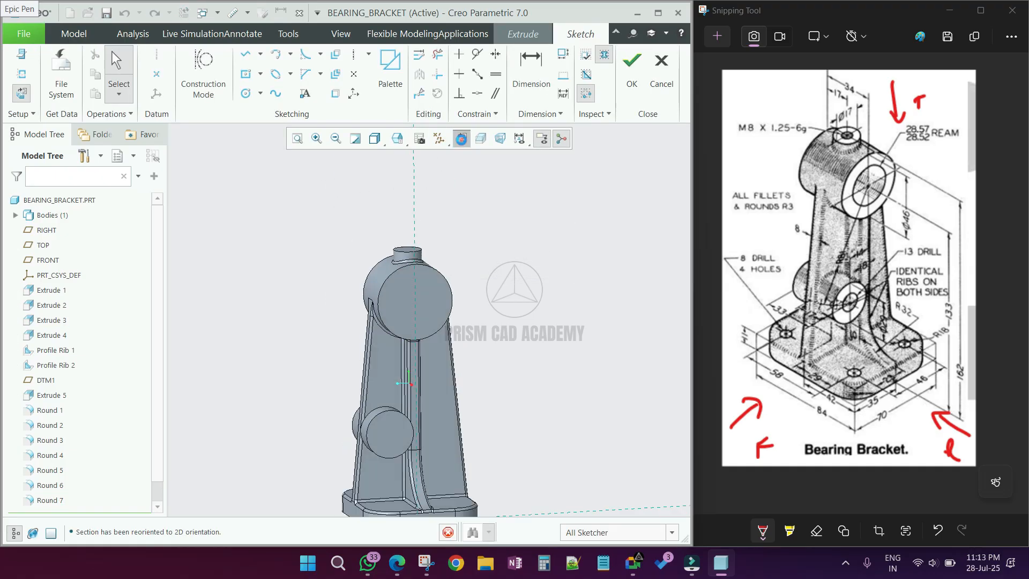
{"action": "scroll", "coordinate": [403, 309], "scroll_direction": "up", "scroll_amount": 4}
{"action": "middle_click_drag", "start_coordinate": [429, 317], "coordinate": [471, 324]}
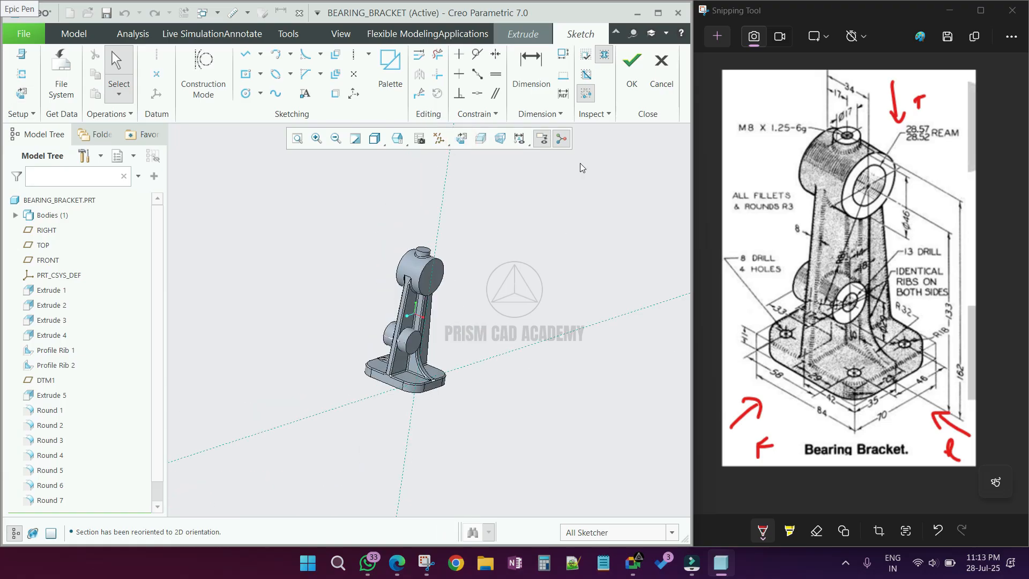
{"action": "left_click", "coordinate": [661, 75]}
{"action": "left_click", "coordinate": [562, 300]}
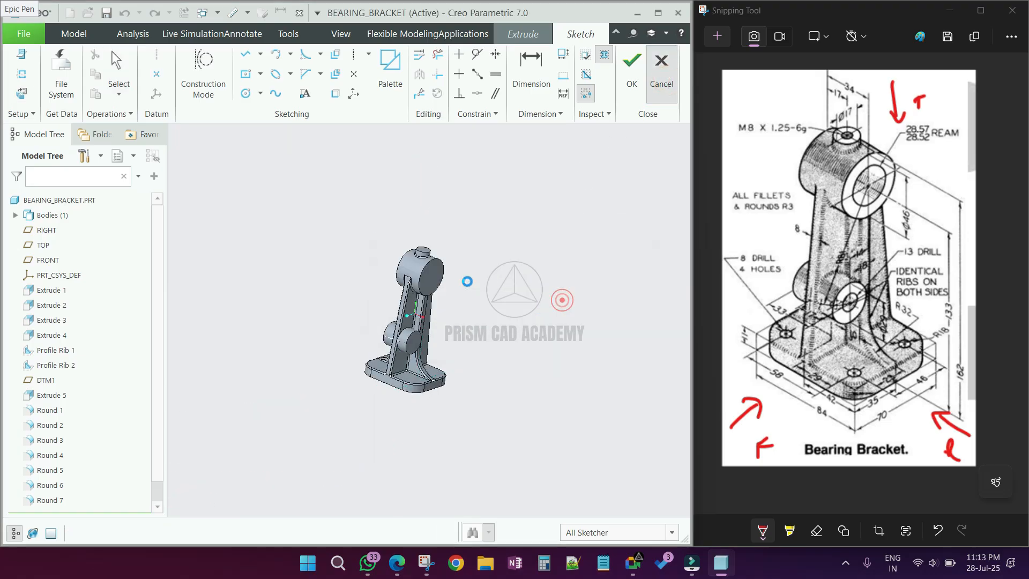
Step: Start the extrude sketch on the RIGHT plane and draw a circle about 18.9 mm in diameter concentric with the upper cylinder
{"action": "left_click", "coordinate": [46, 231]}
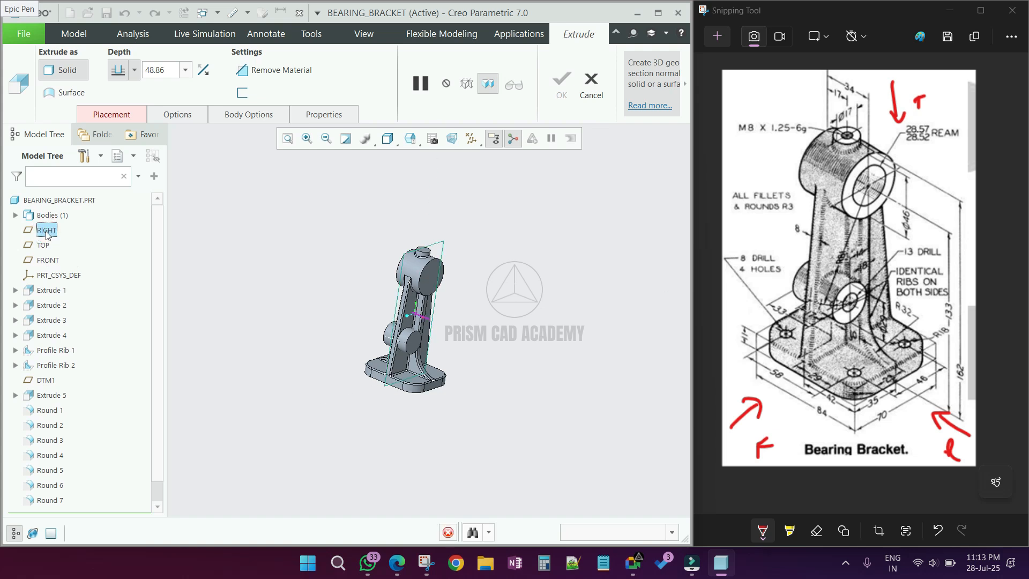
{"action": "left_click", "coordinate": [461, 138]}
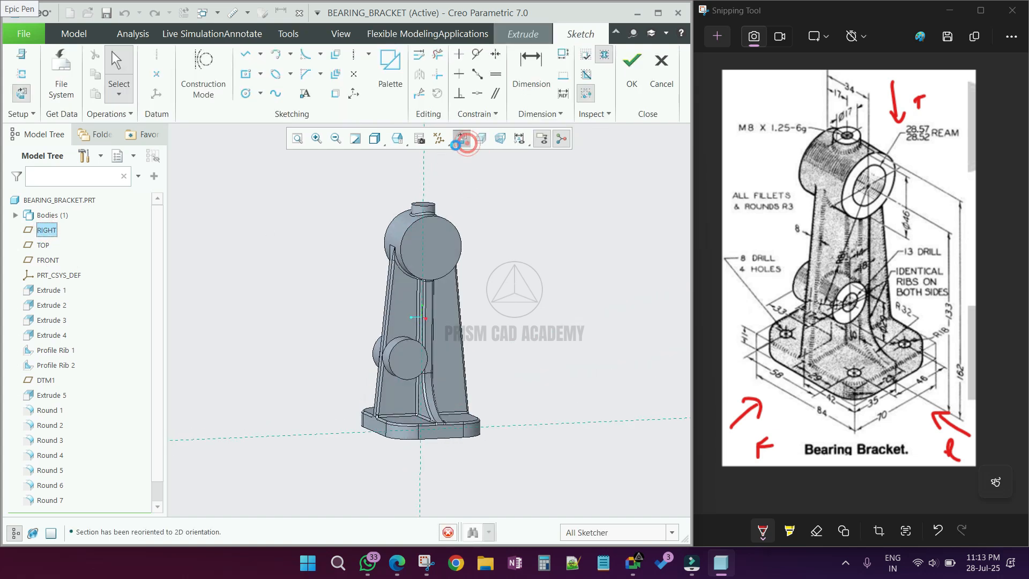
{"action": "left_click", "coordinate": [260, 92]}
{"action": "left_click", "coordinate": [280, 128]}
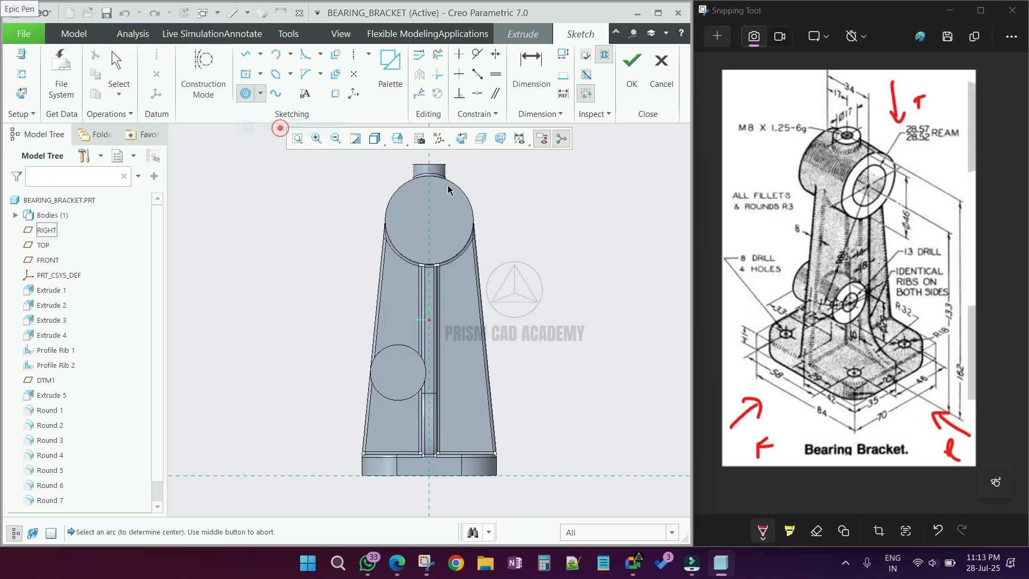
{"action": "left_click", "coordinate": [396, 193]}
{"action": "left_click", "coordinate": [415, 208]}
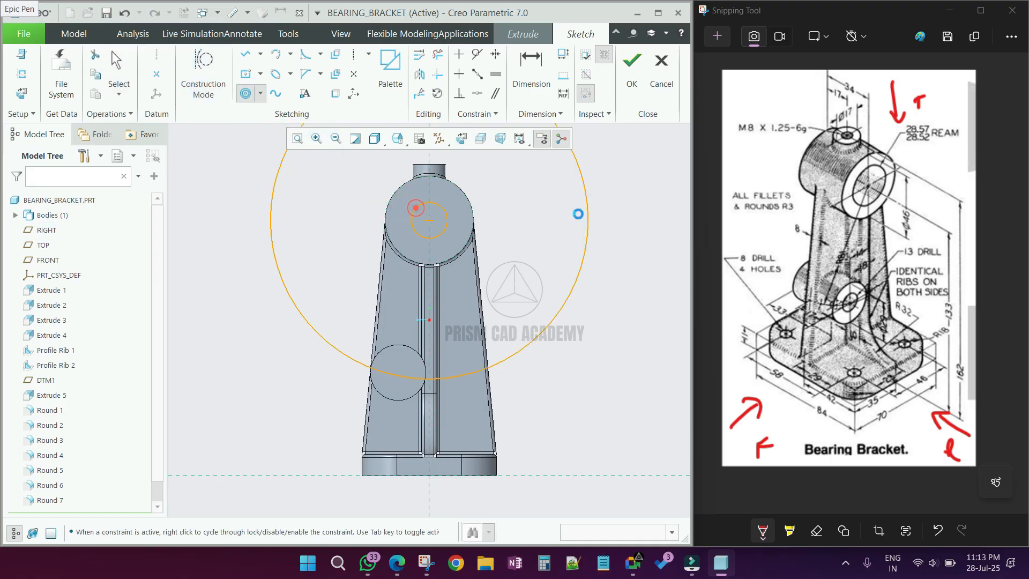
{"action": "middle_click", "coordinate": [579, 213]}
{"action": "middle_click", "coordinate": [497, 228]}
Step: Set the diameter of the upper cylinder's bore circle to 28.57 mm
{"action": "double_click", "coordinate": [397, 203]}
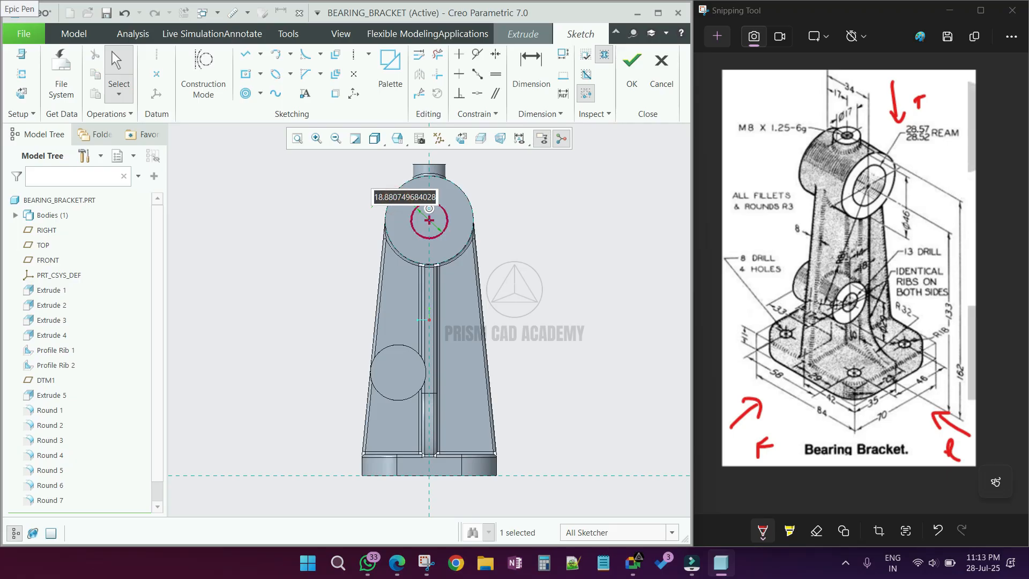
{"action": "type", "text": "28.5"}
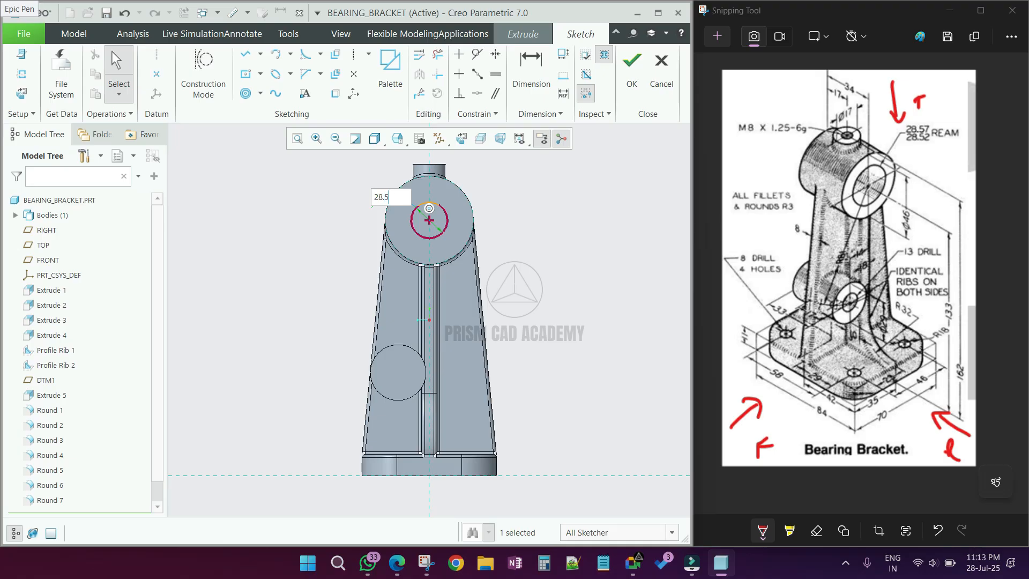
{"action": "type", "text": "7"}
{"action": "key", "text": "Return"}
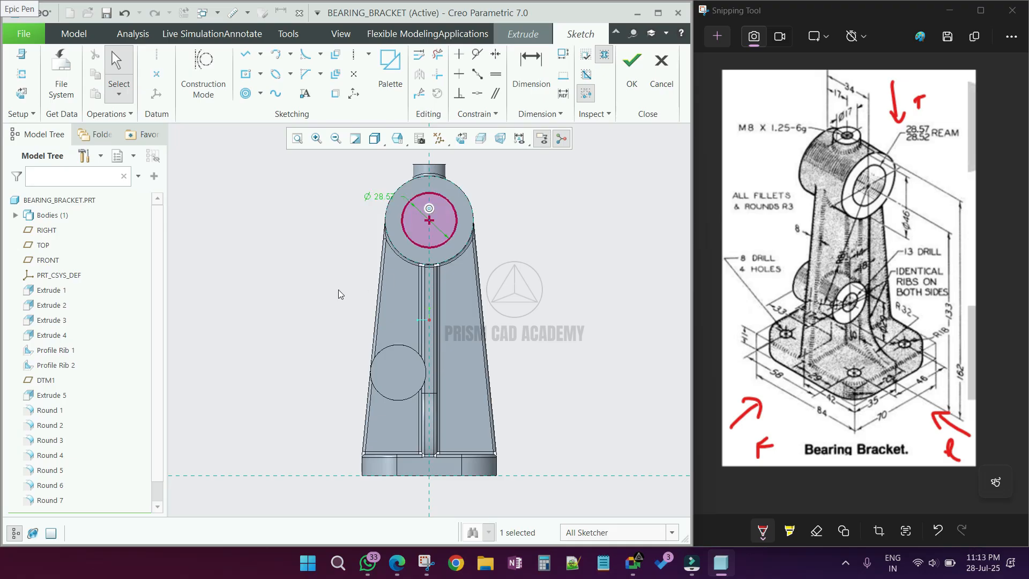
Step: Sketch a circle concentric with the small lower boss and set its diameter to 13 mm
{"action": "left_click", "coordinate": [246, 93]}
{"action": "left_click", "coordinate": [389, 347]}
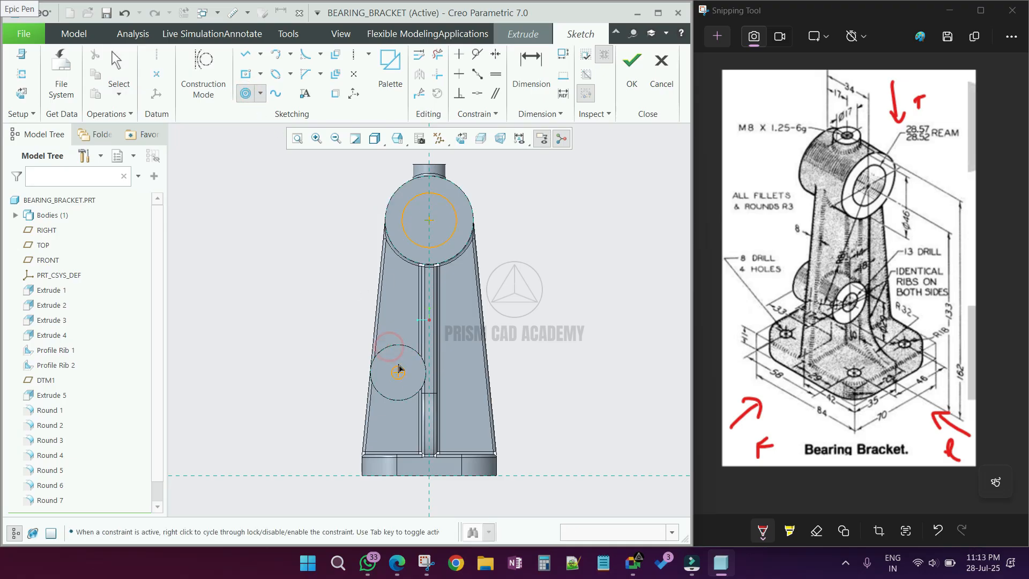
{"action": "middle_click", "coordinate": [296, 318]}
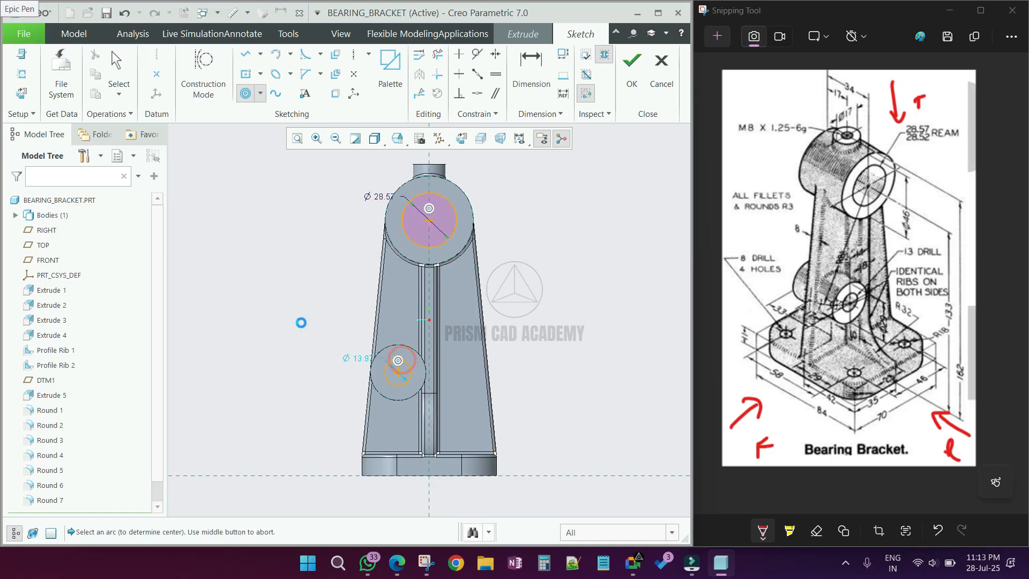
{"action": "double_click", "coordinate": [358, 358]}
{"action": "type", "text": "1"}
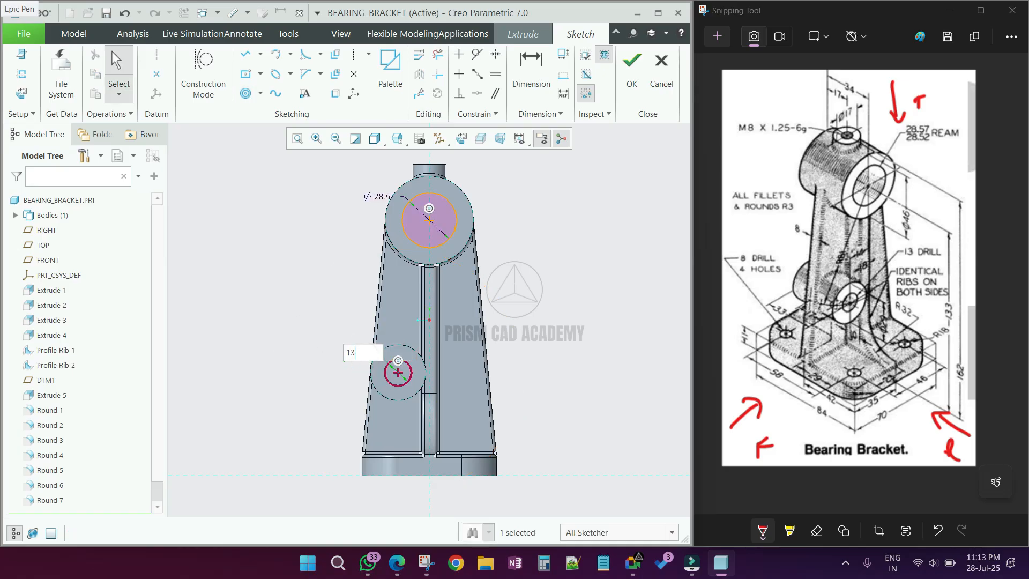
{"action": "type", "text": "3"}
{"action": "key", "text": "Return"}
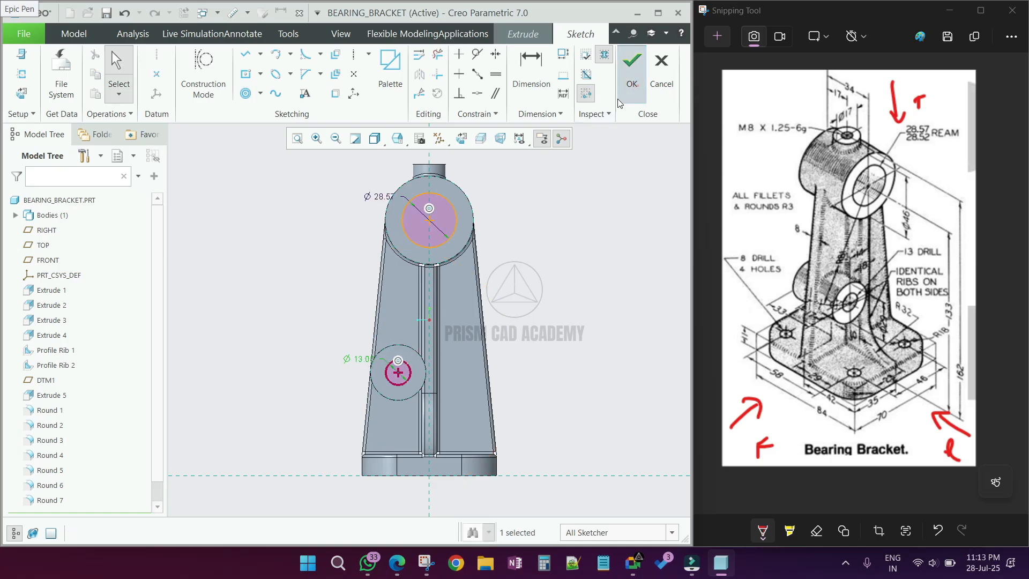
Step: Finish the sketch and cut both circles through the cylinders as a symmetric 68.58 mm material-removing extrude
{"action": "left_click", "coordinate": [632, 70]}
{"action": "middle_click_drag", "start_coordinate": [511, 263], "coordinate": [535, 267]}
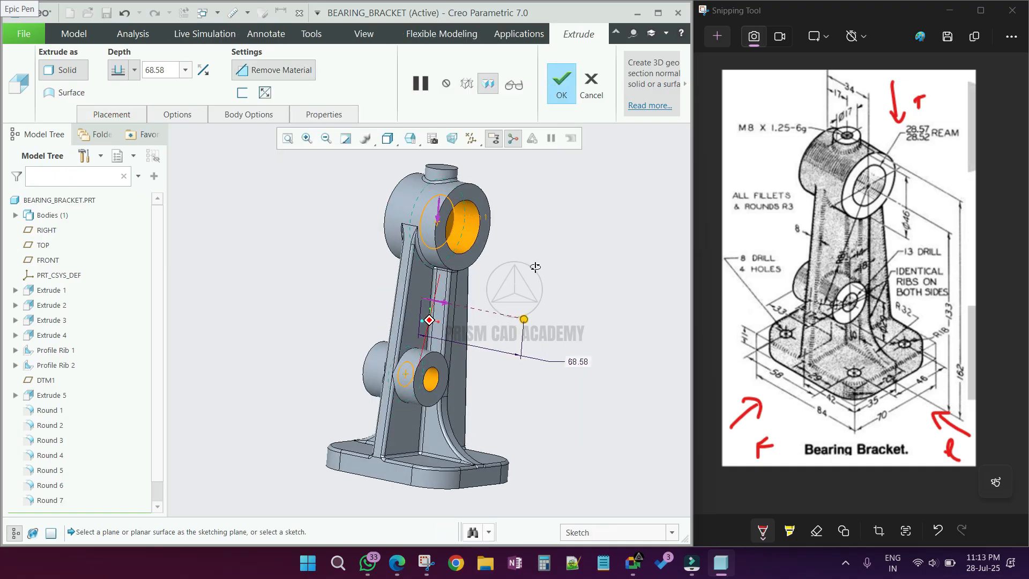
{"action": "middle_click_drag", "start_coordinate": [536, 266], "coordinate": [534, 274]}
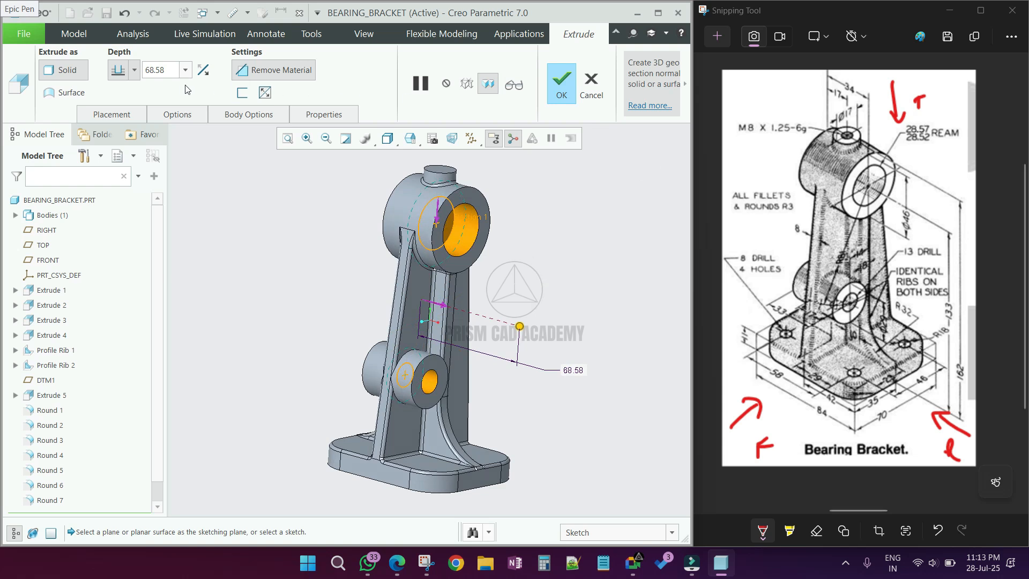
{"action": "left_click", "coordinate": [134, 70]}
{"action": "left_click", "coordinate": [121, 111]}
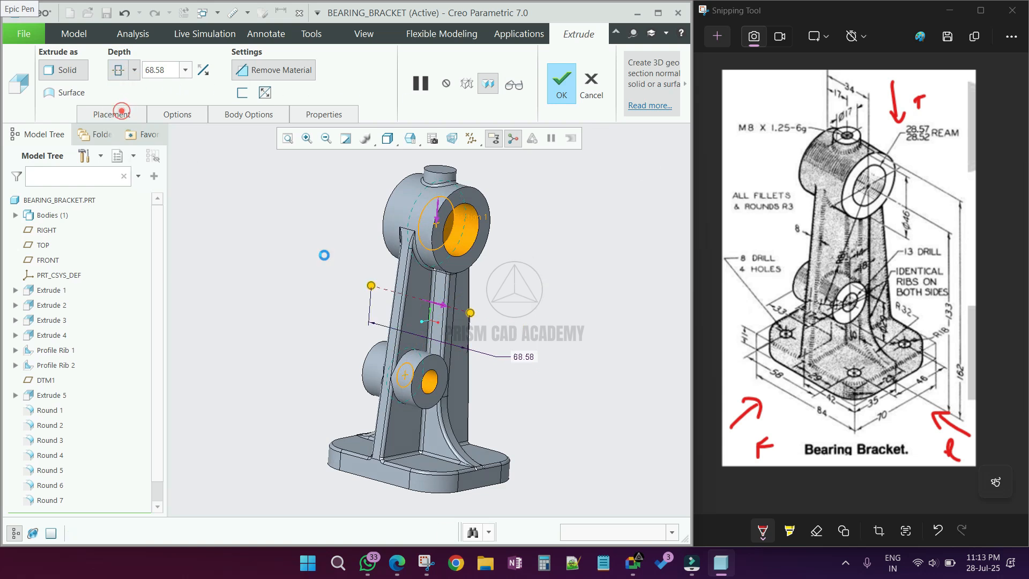
{"action": "middle_click_drag", "start_coordinate": [469, 318], "coordinate": [524, 295]}
{"action": "middle_click", "coordinate": [535, 291]}
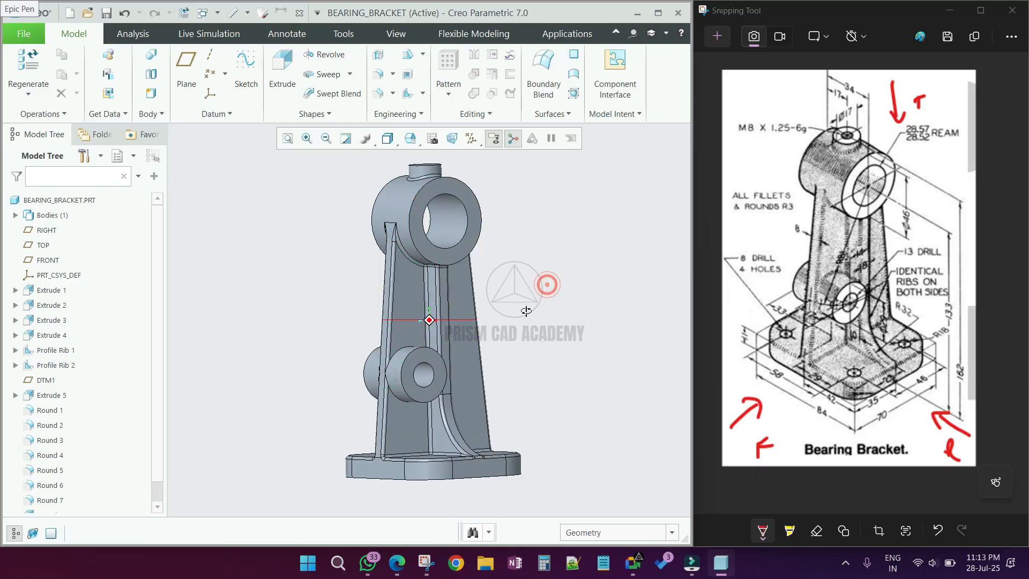
Step: Start an extrude sketch on the base plate's top face and draw four equal, aligned circles about 6.9 mm in diameter near its corners
{"action": "key", "text": "ctrl+d"}
{"action": "left_click", "coordinate": [485, 425]}
{"action": "left_click", "coordinate": [290, 81]}
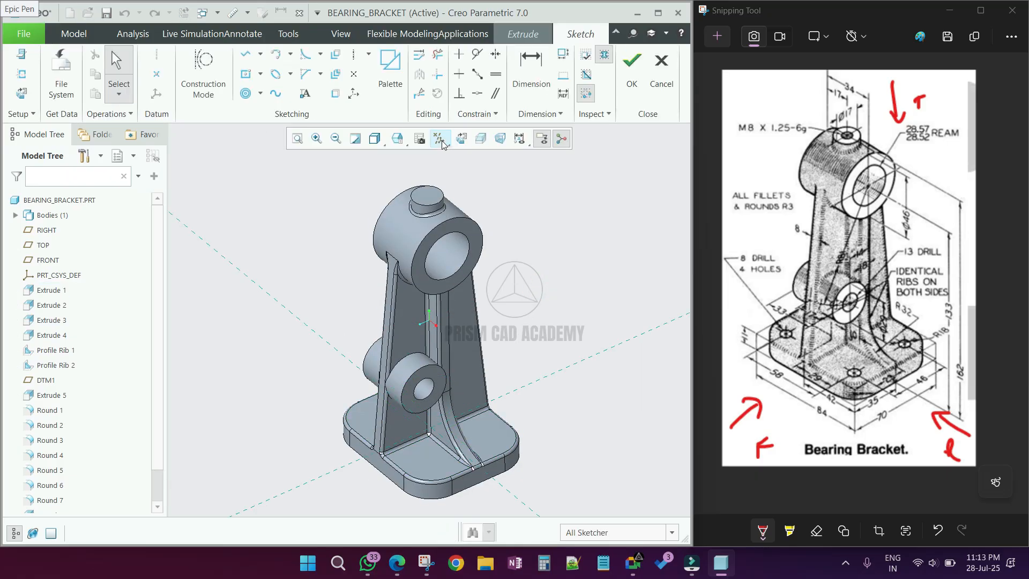
{"action": "left_click", "coordinate": [474, 143]}
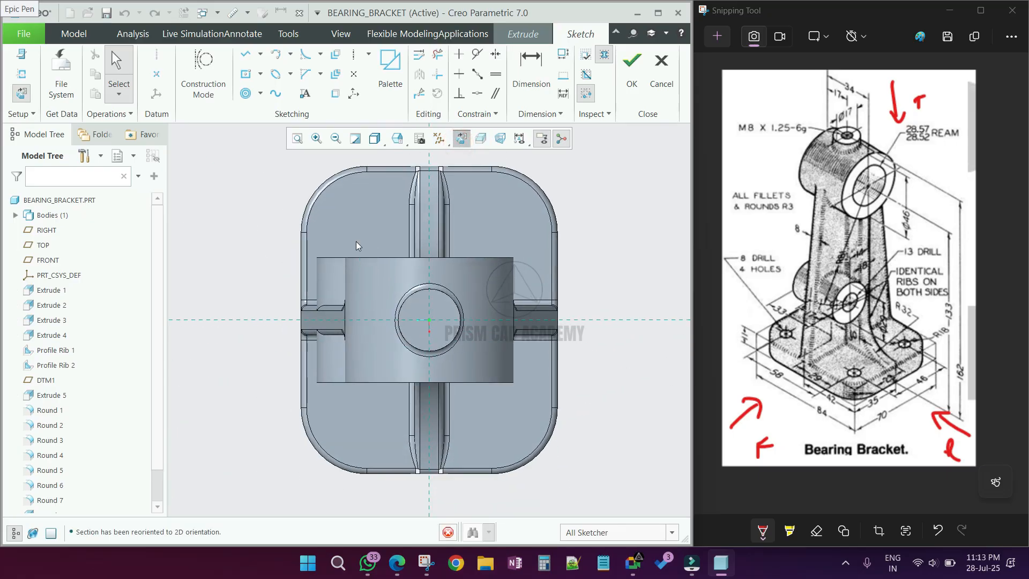
{"action": "left_click", "coordinate": [260, 94]}
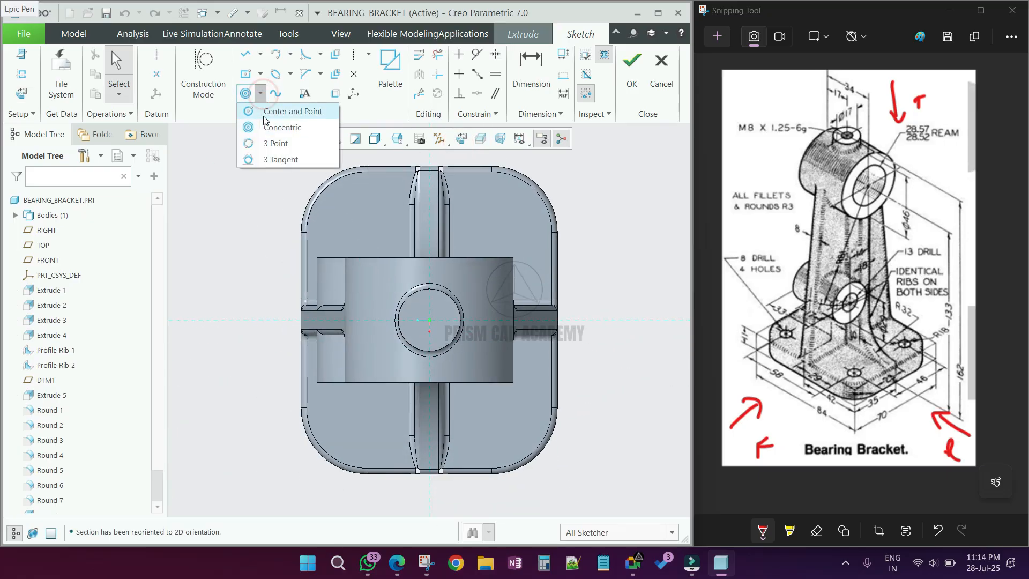
{"action": "left_click", "coordinate": [263, 113]}
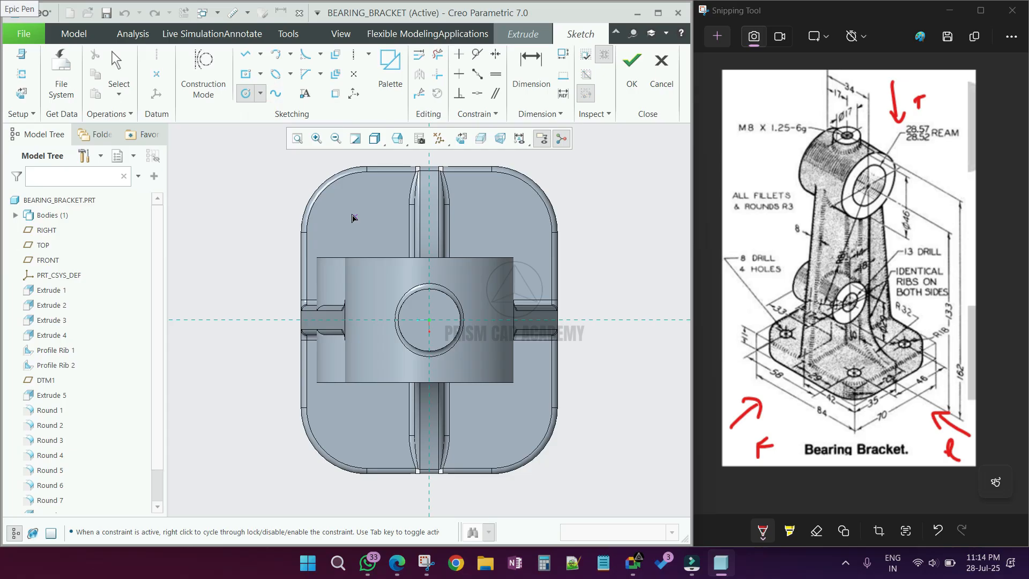
{"action": "left_click", "coordinate": [345, 210]}
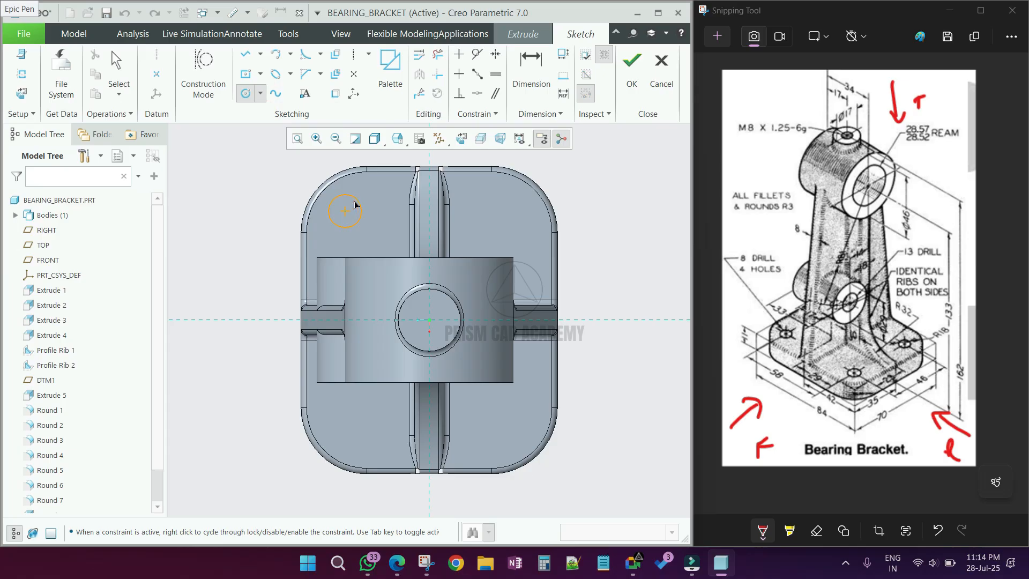
{"action": "left_click", "coordinate": [515, 210]}
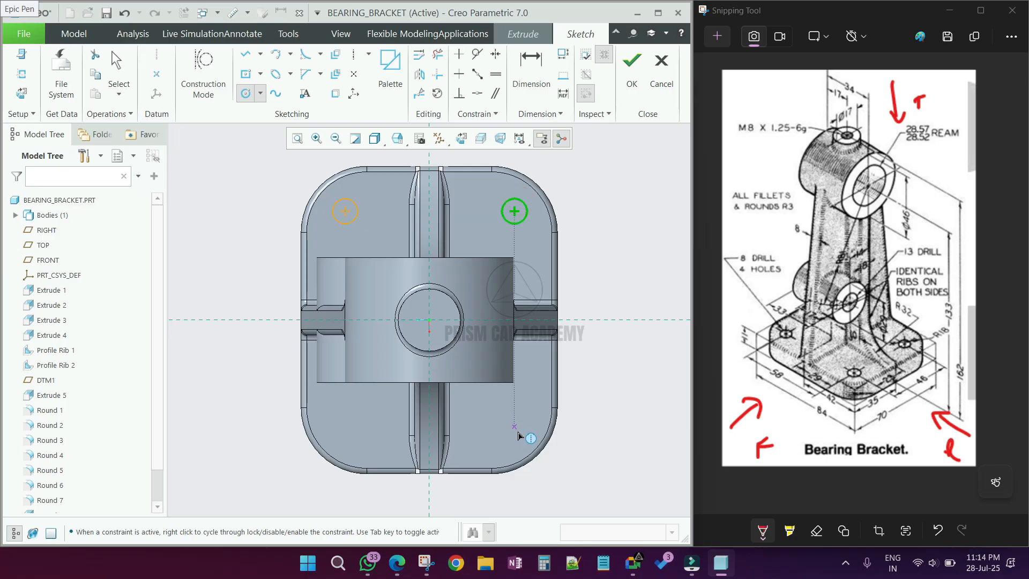
{"action": "left_click", "coordinate": [515, 434]}
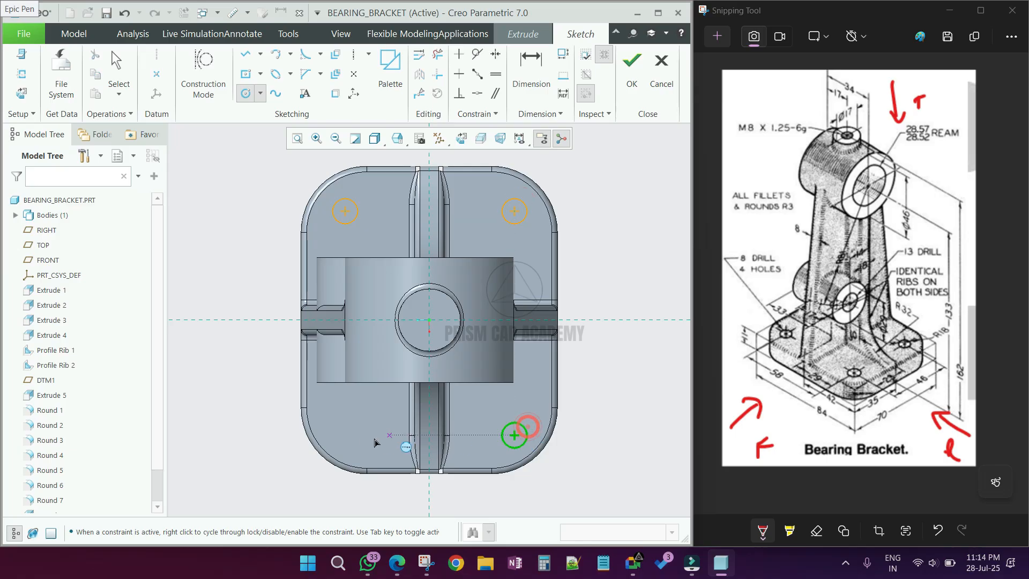
{"action": "left_click", "coordinate": [345, 435]}
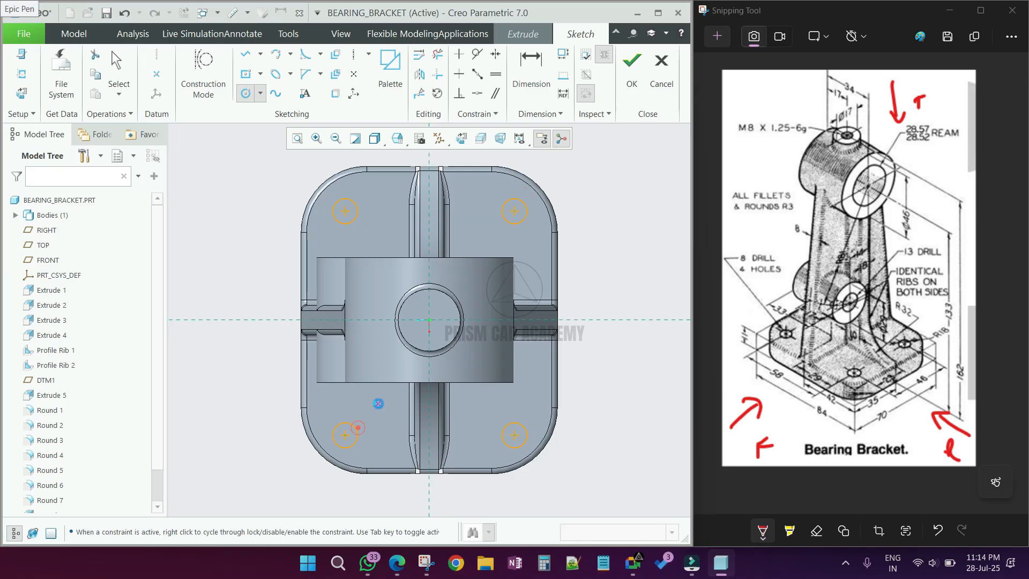
{"action": "middle_click", "coordinate": [378, 408]}
Step: Set the diameter of the four equal base plate hole circles to 8 mm
{"action": "double_click", "coordinate": [313, 201]}
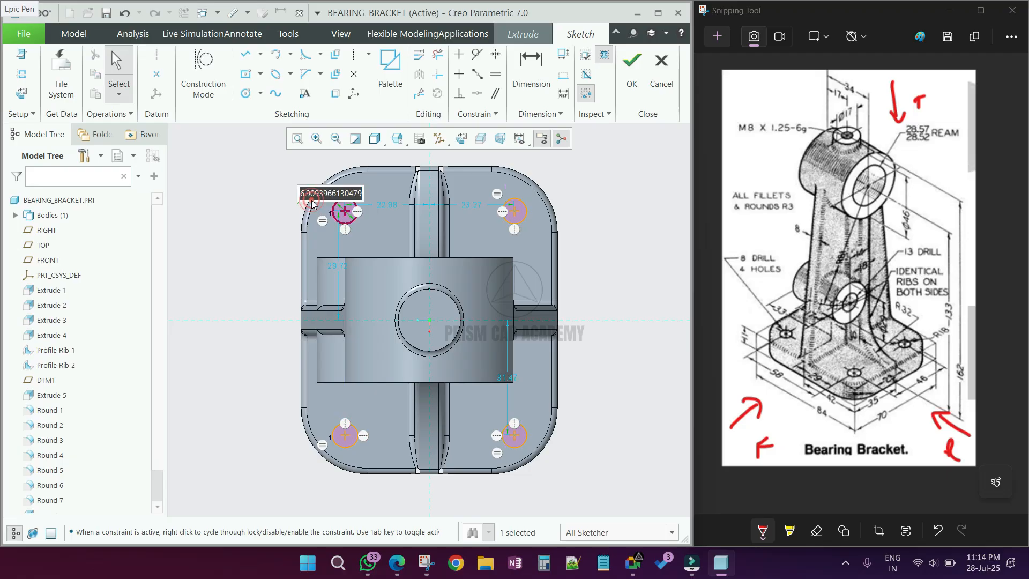
{"action": "type", "text": "8"}
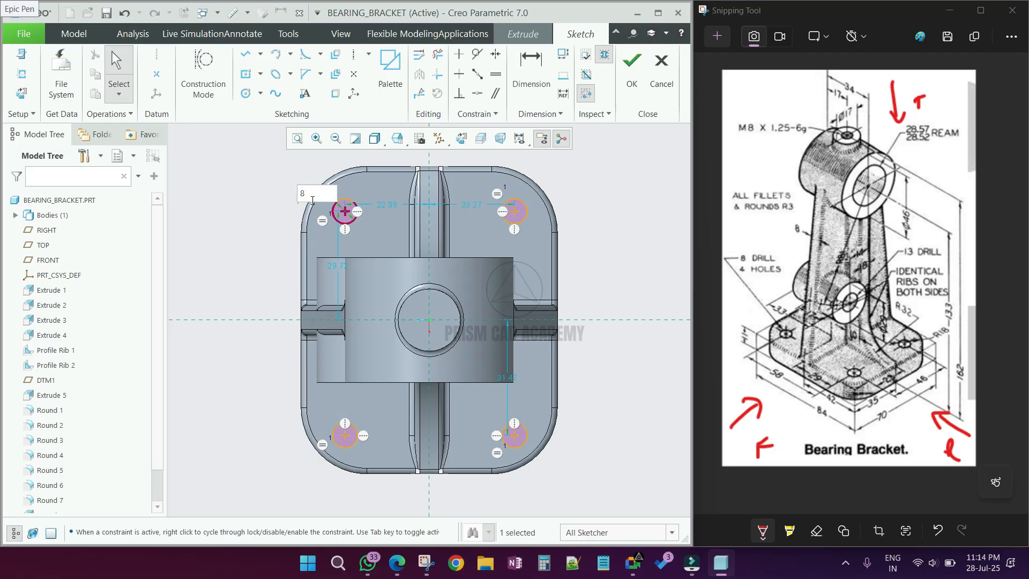
{"action": "key", "text": "Return"}
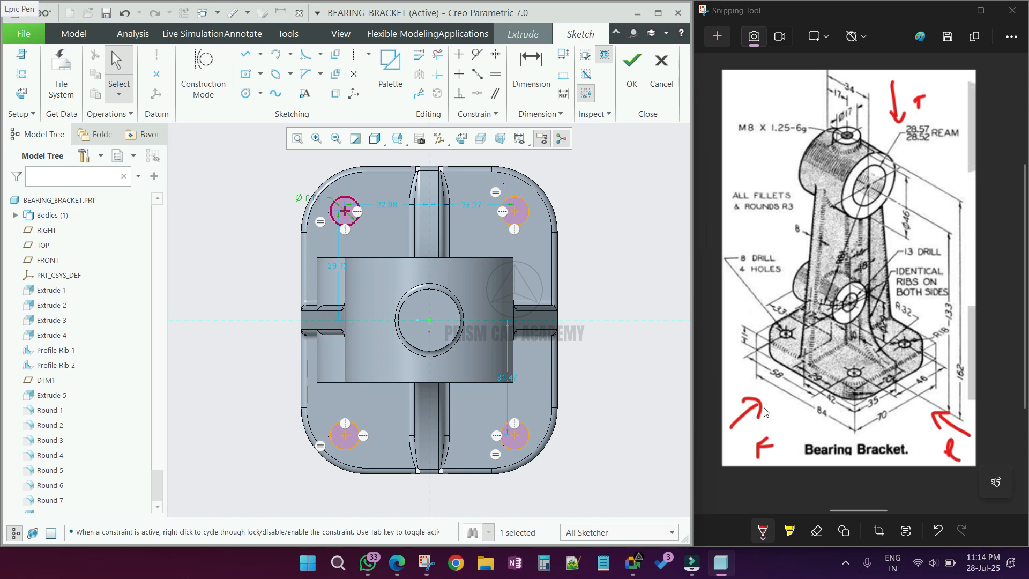
Step: Dimension the upper-left hole circle's centre from the vertical centreline and set the distance to 23 mm
{"action": "left_click", "coordinate": [530, 67]}
{"action": "left_click", "coordinate": [347, 216]}
{"action": "left_click", "coordinate": [429, 161]}
{"action": "middle_click", "coordinate": [406, 172]}
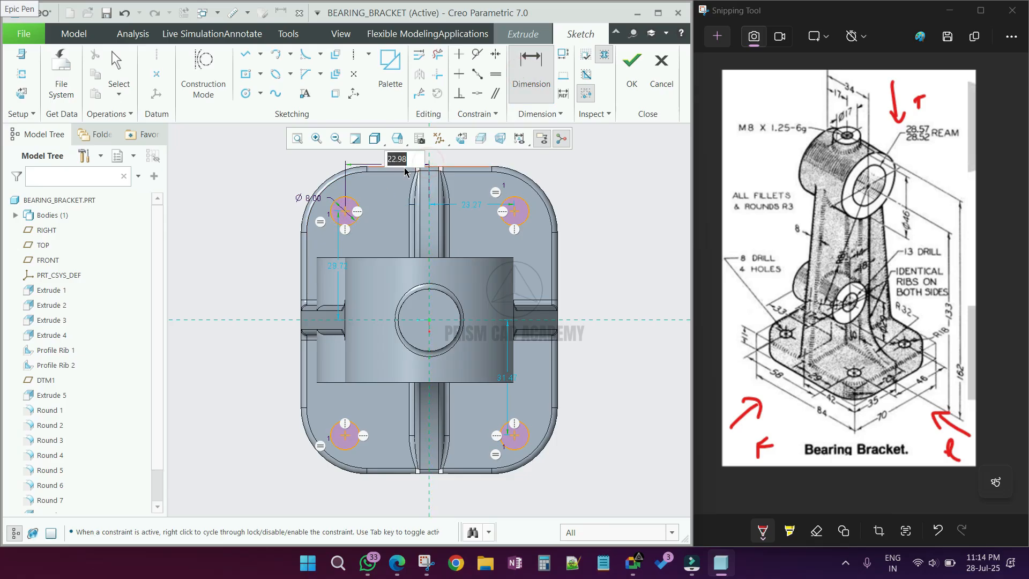
{"action": "type", "text": "23"}
{"action": "key", "text": "Return"}
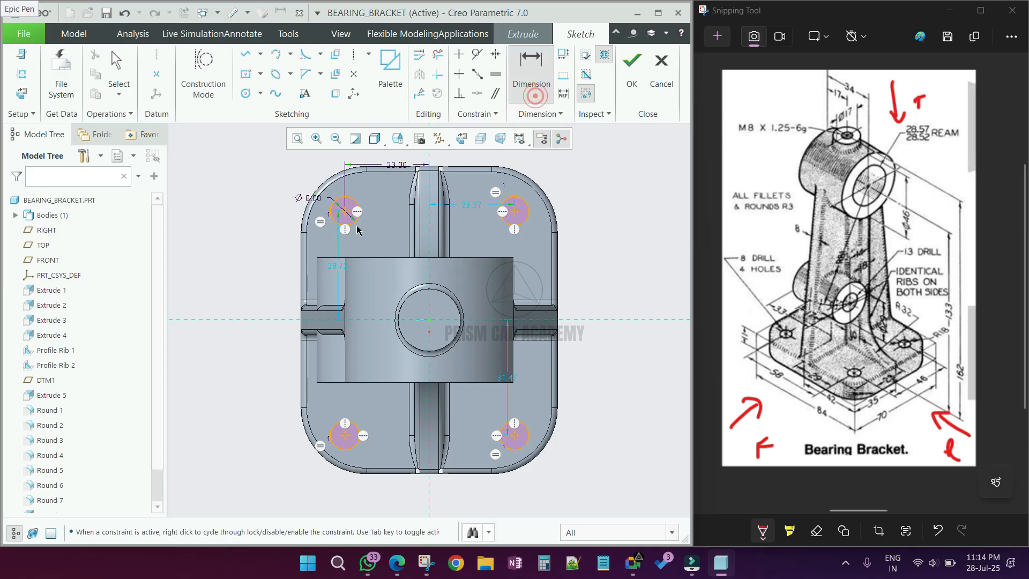
Step: Dimension the vertical distance between the centres of the two left hole circles and set it to 58 mm
{"action": "left_click", "coordinate": [346, 216]}
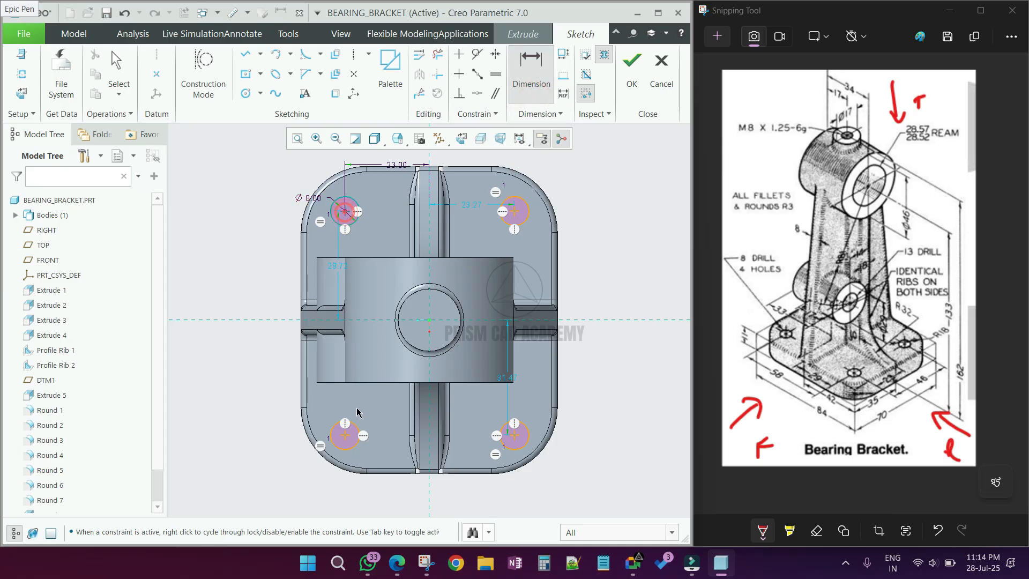
{"action": "left_click", "coordinate": [345, 438]}
{"action": "middle_click", "coordinate": [254, 305]}
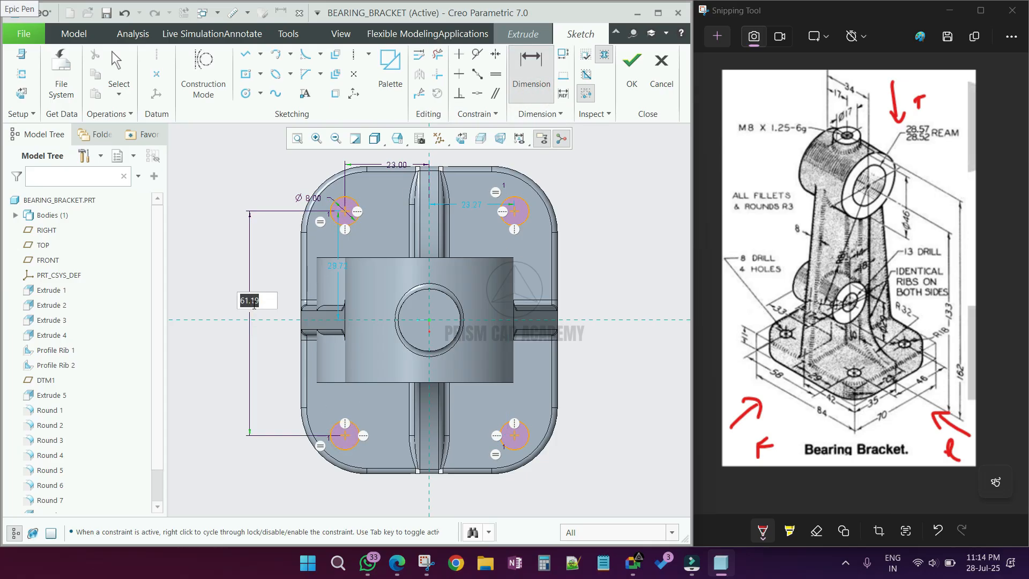
{"action": "type", "text": "58"}
{"action": "key", "text": "Return"}
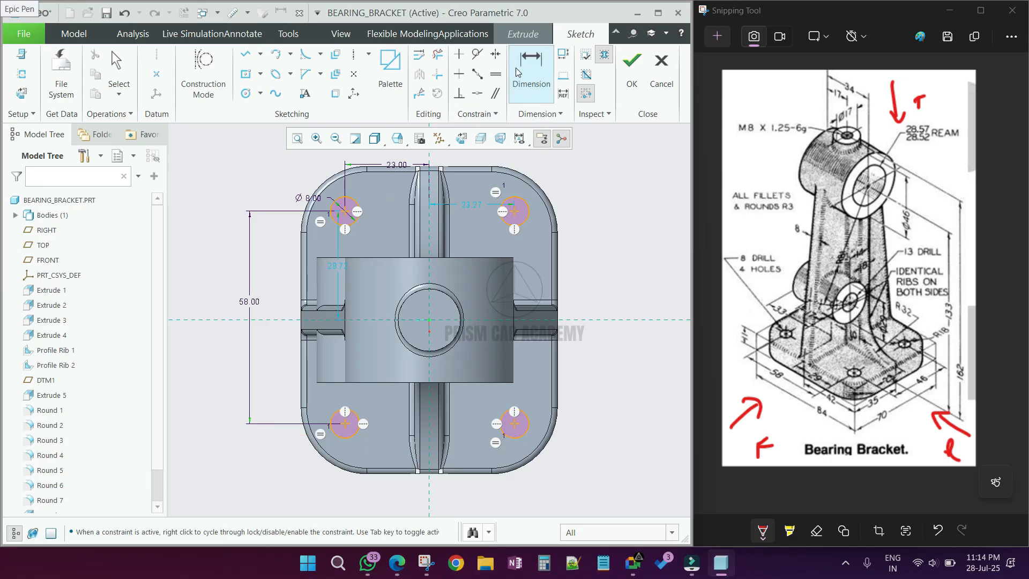
Step: Make the two left hole centres symmetric about the horizontal centreline and the two upper hole centres symmetric about the vertical centreline
{"action": "left_click", "coordinate": [496, 55]}
{"action": "left_click", "coordinate": [345, 211]}
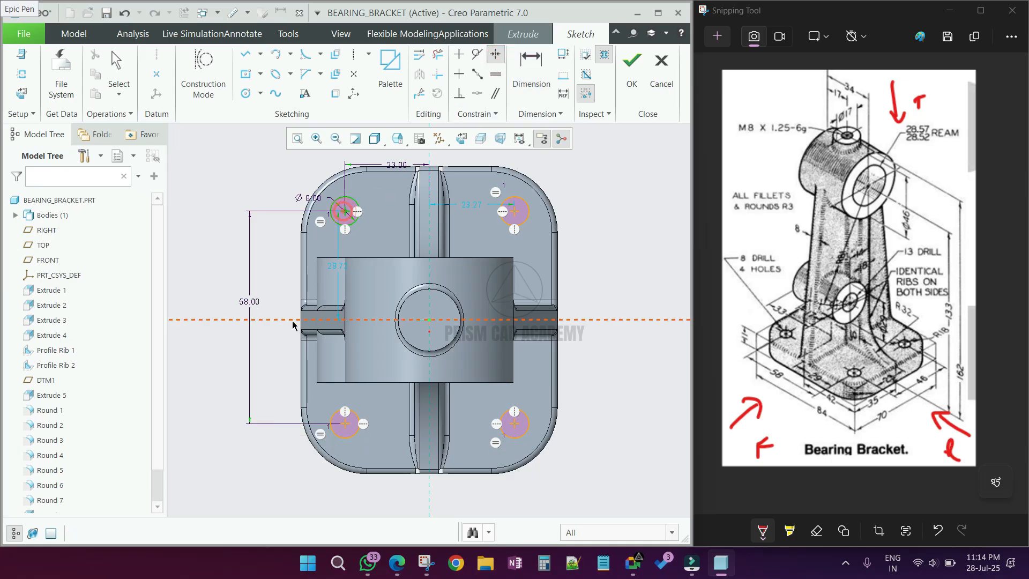
{"action": "left_click", "coordinate": [345, 424]}
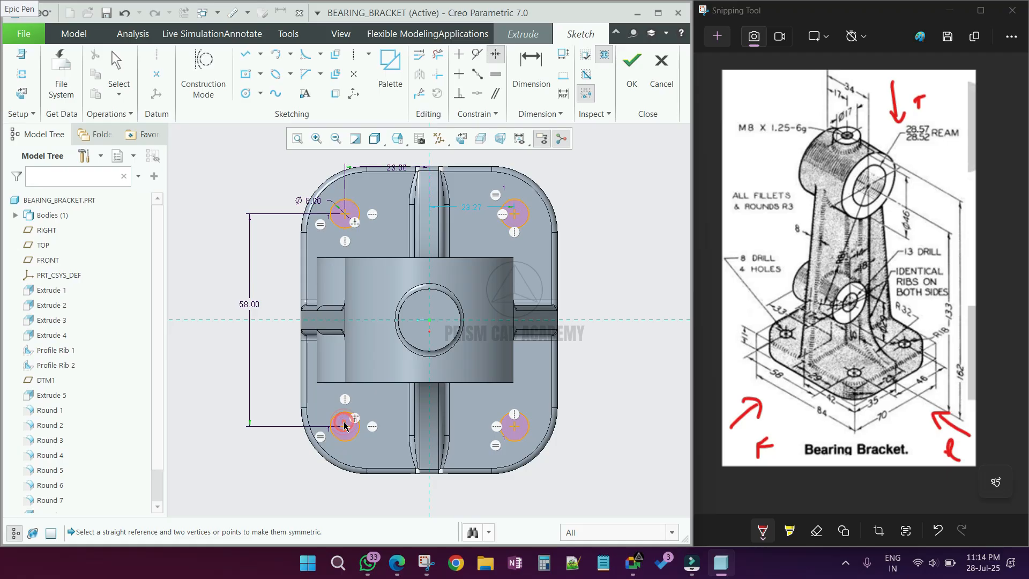
{"action": "left_click", "coordinate": [344, 214]}
{"action": "left_click", "coordinate": [429, 157]}
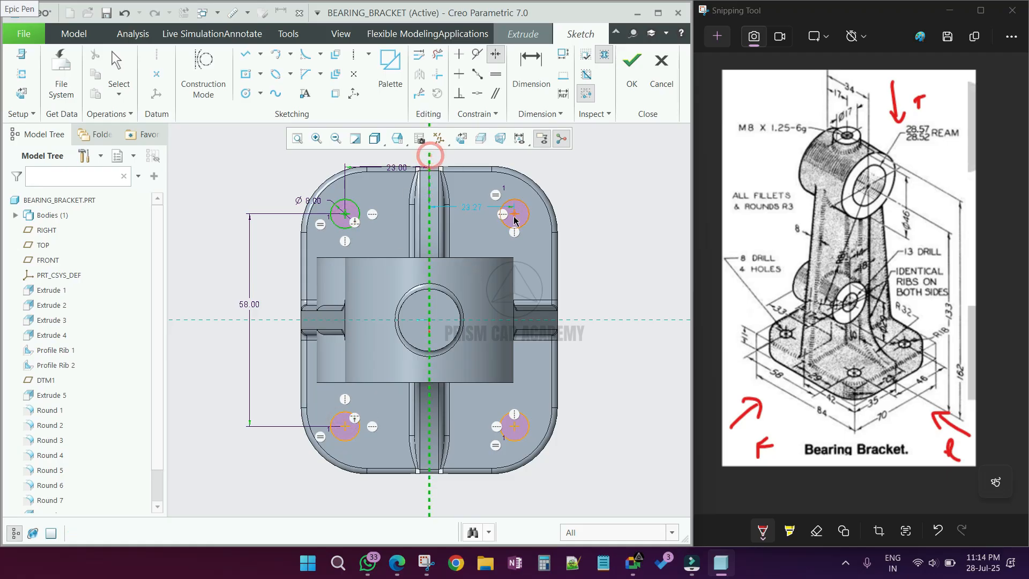
{"action": "left_click", "coordinate": [513, 215]}
{"action": "middle_click", "coordinate": [565, 219]}
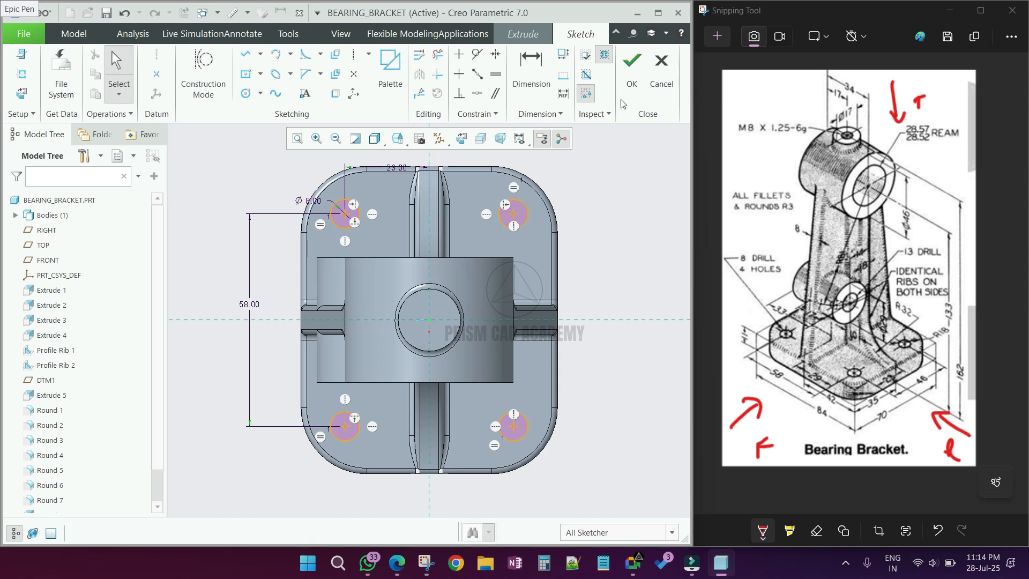
Step: Finish the sketch and cut the four holes through the base plate with a 60 mm extrude directed down into the plate
{"action": "left_click", "coordinate": [633, 78]}
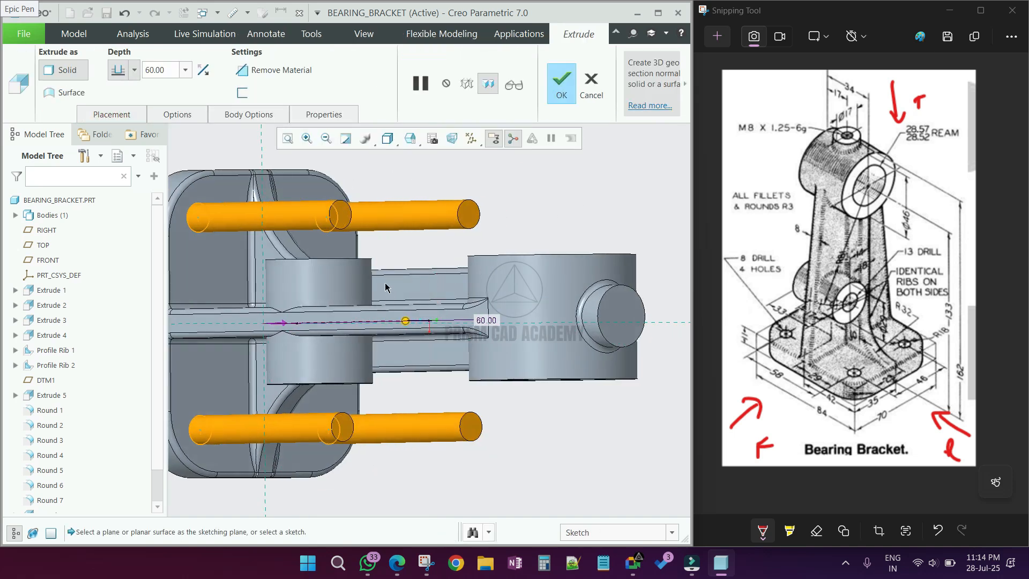
{"action": "scroll", "coordinate": [592, 273], "scroll_direction": "down", "scroll_amount": 2}
{"action": "left_click", "coordinate": [392, 305]}
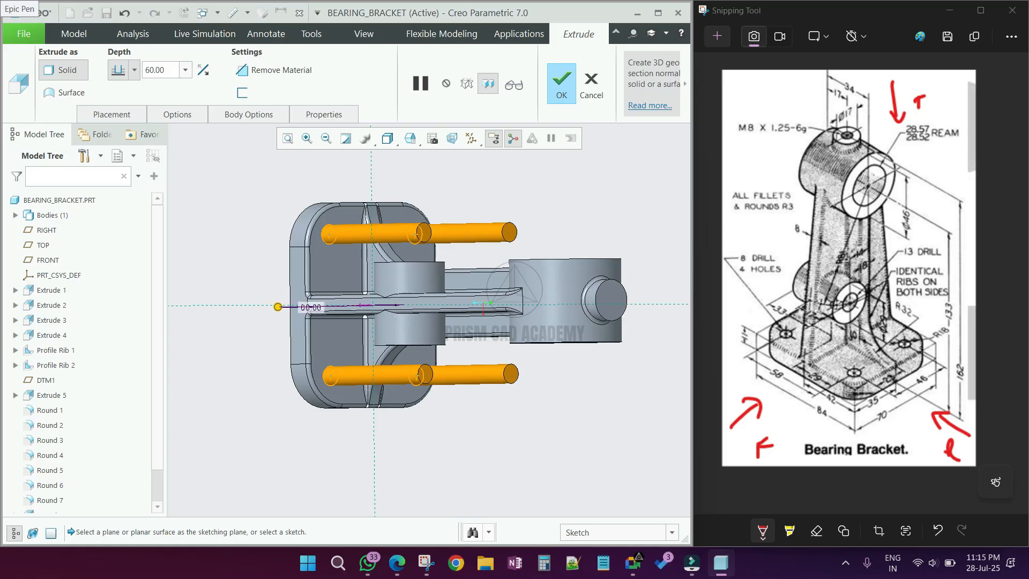
{"action": "middle_click_drag", "start_coordinate": [343, 287], "coordinate": [317, 262]}
{"action": "middle_click", "coordinate": [317, 262]}
{"action": "left_click", "coordinate": [294, 270]}
Step: Turn on the display of datum axes and return the model to its default orientation
{"action": "middle_click_drag", "start_coordinate": [340, 310], "coordinate": [375, 295]}
{"action": "scroll", "coordinate": [398, 310], "scroll_direction": "up", "scroll_amount": 5}
{"action": "scroll", "coordinate": [398, 310], "scroll_direction": "down", "scroll_amount": 4}
{"action": "scroll", "coordinate": [396, 306], "scroll_direction": "up", "scroll_amount": 3}
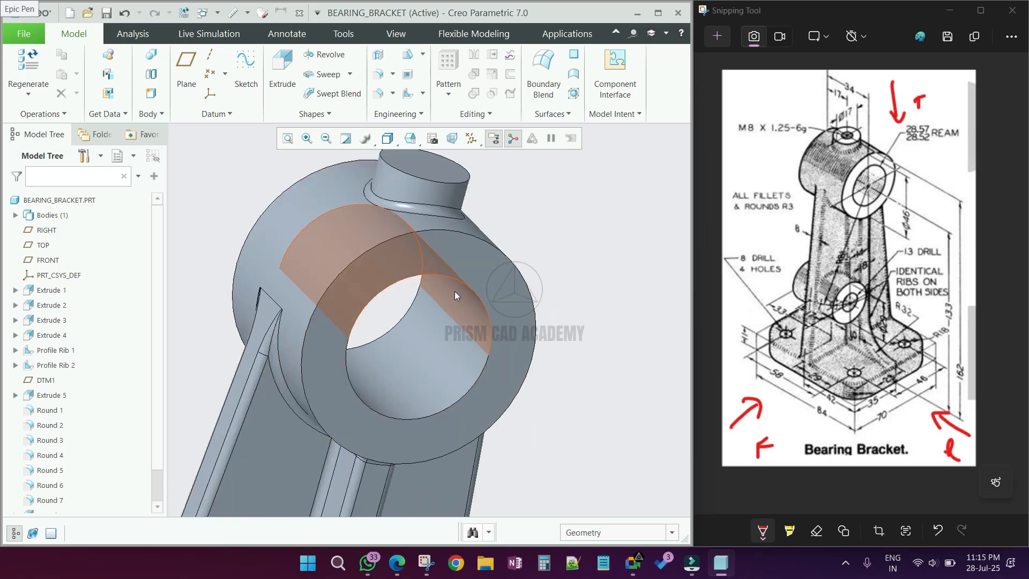
{"action": "scroll", "coordinate": [454, 291], "scroll_direction": "down", "scroll_amount": 3}
{"action": "left_click", "coordinate": [472, 141]}
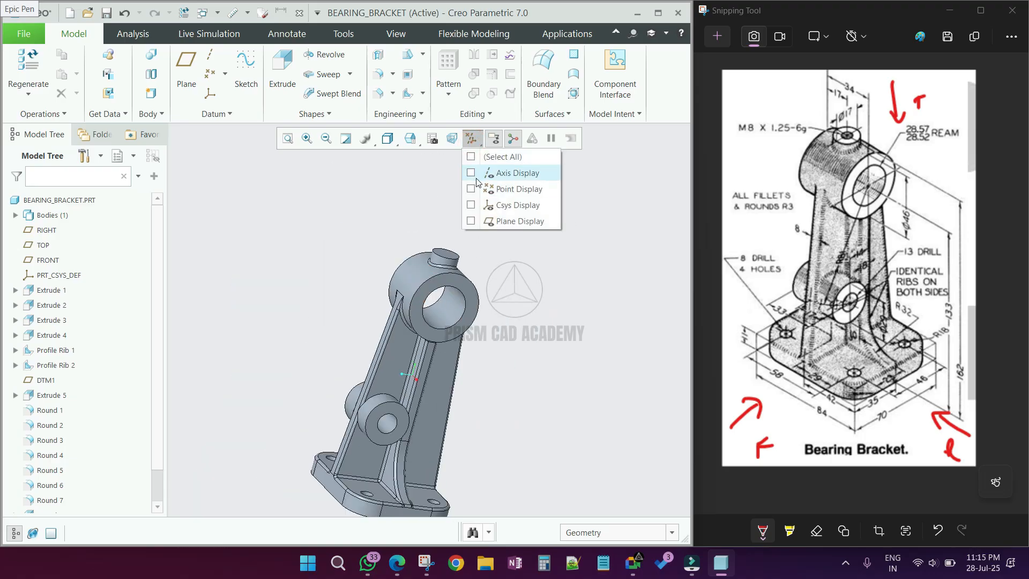
{"action": "left_click", "coordinate": [473, 172]}
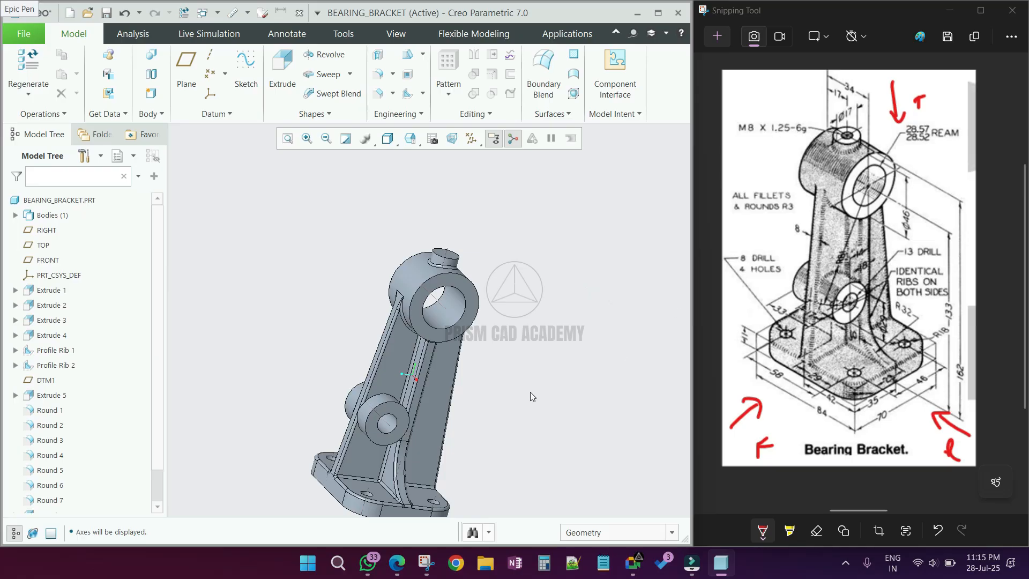
{"action": "key", "text": "ctrl+d"}
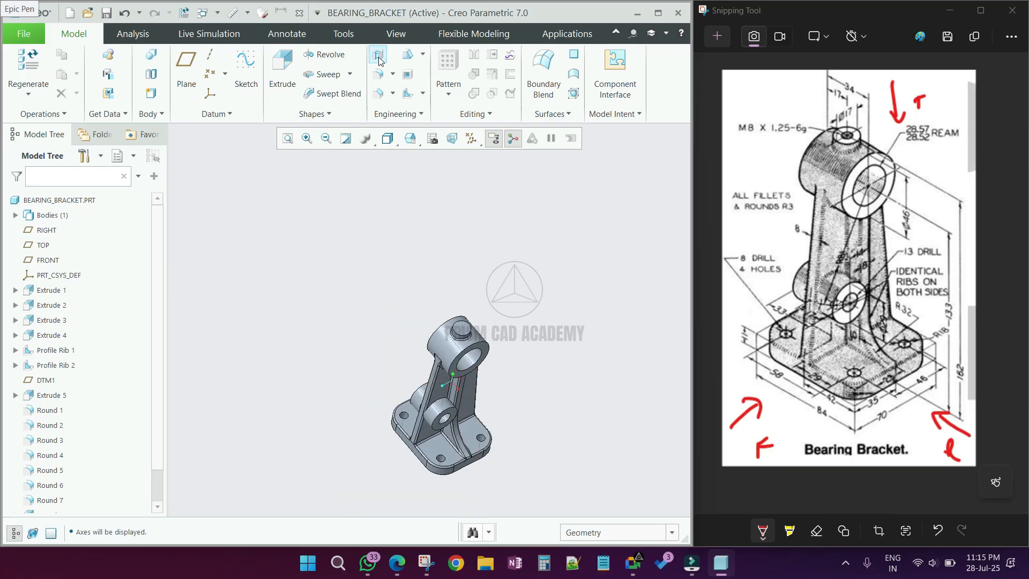
Step: Start a standard tapped hole with ISO thread and set its screw size to M8x1.25
{"action": "left_click", "coordinate": [378, 55]}
{"action": "mouse_move", "coordinate": [473, 354]}
{"action": "middle_mouse_down"}
{"action": "mouse_move", "coordinate": [446, 325]}
{"action": "mouse_move", "coordinate": [461, 324]}
{"action": "middle_mouse_up"}
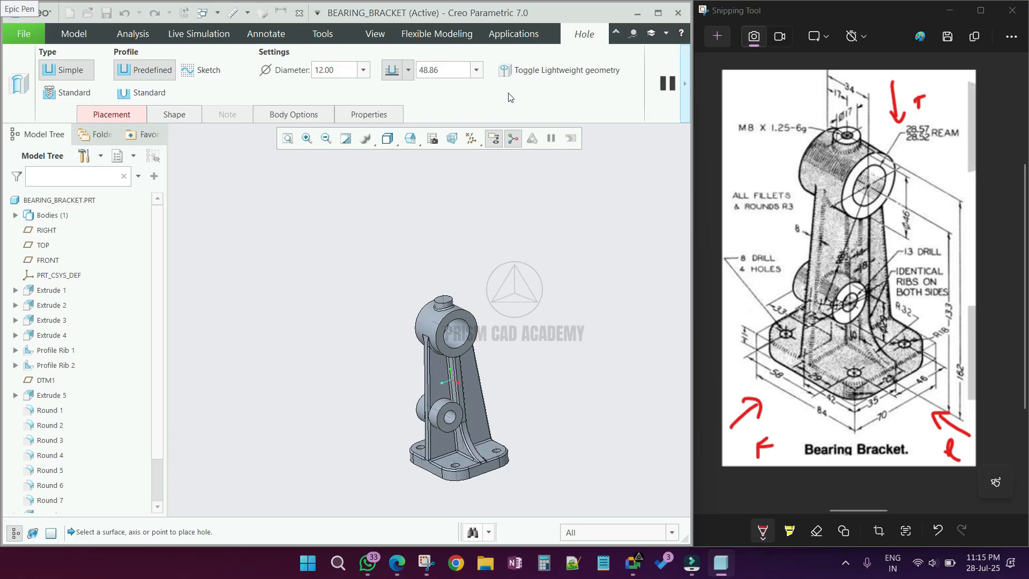
{"action": "left_click", "coordinate": [52, 97]}
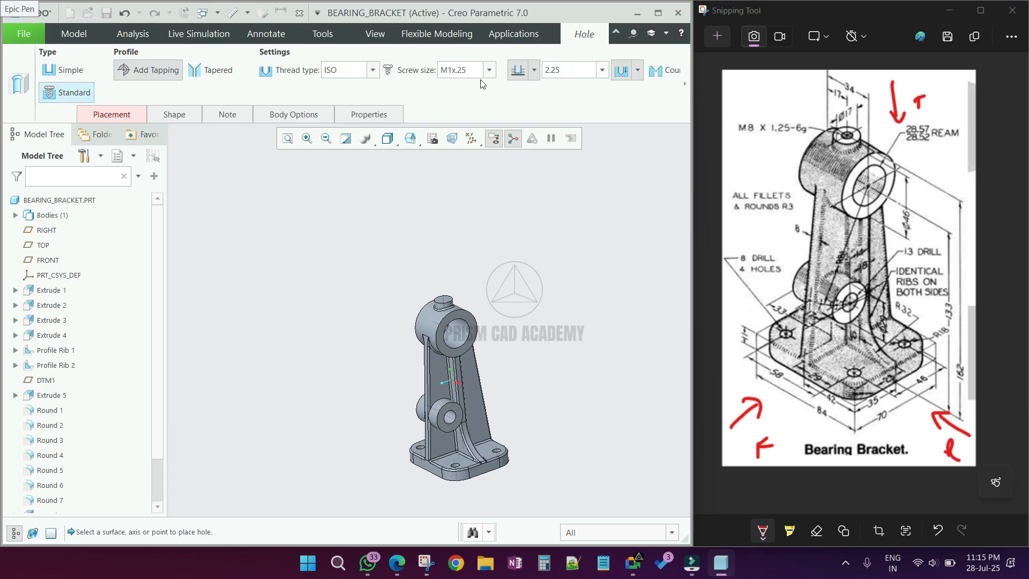
{"action": "left_click", "coordinate": [489, 70]}
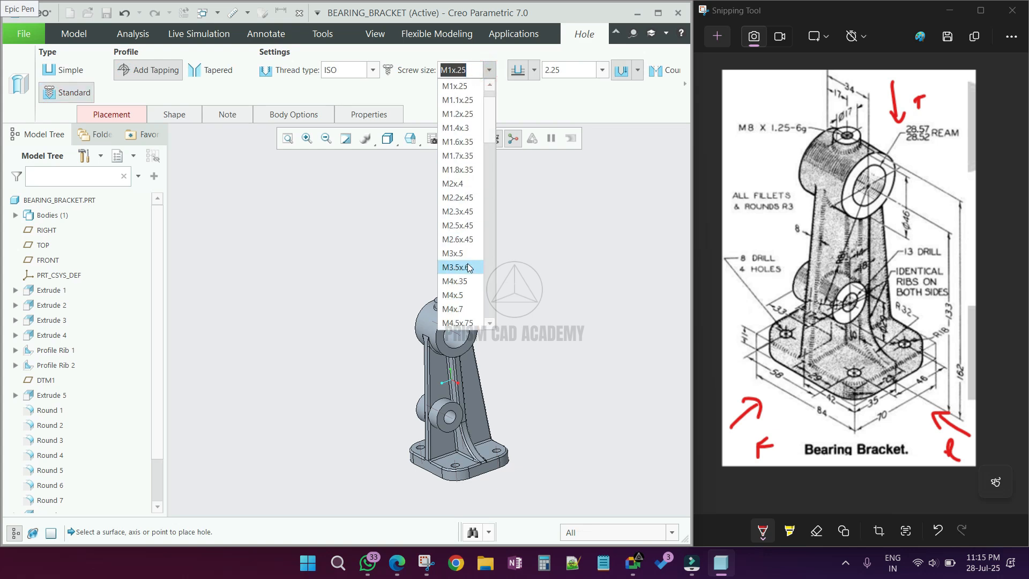
{"action": "scroll", "coordinate": [467, 273], "scroll_direction": "down", "scroll_amount": 3}
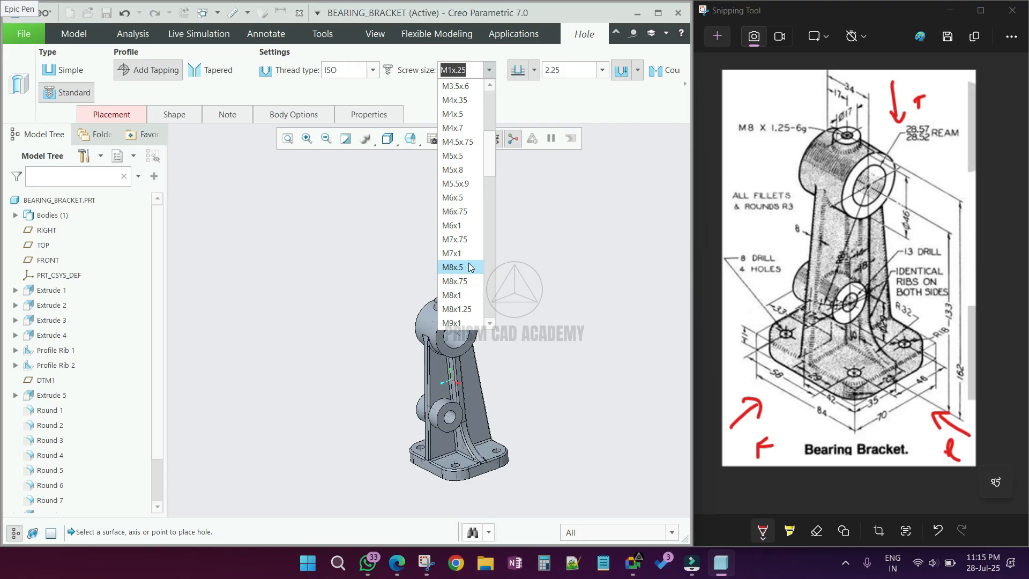
{"action": "left_click", "coordinate": [464, 310]}
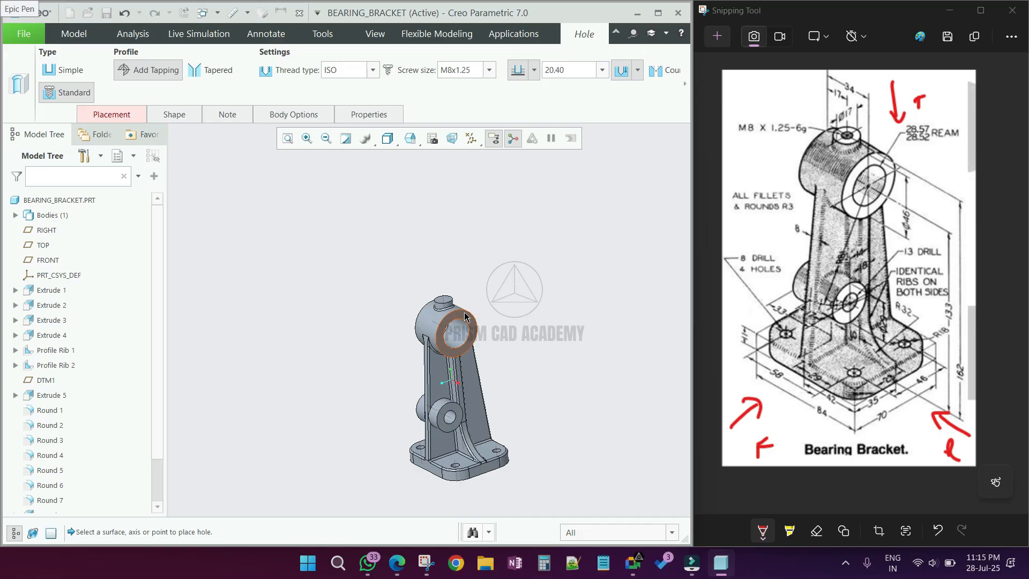
Step: Place the tapped hole on the axis and top face of the small boss above the upper cylinder, 20.40 mm deep, and complete it
{"action": "scroll", "coordinate": [449, 297], "scroll_direction": "down", "scroll_amount": 5}
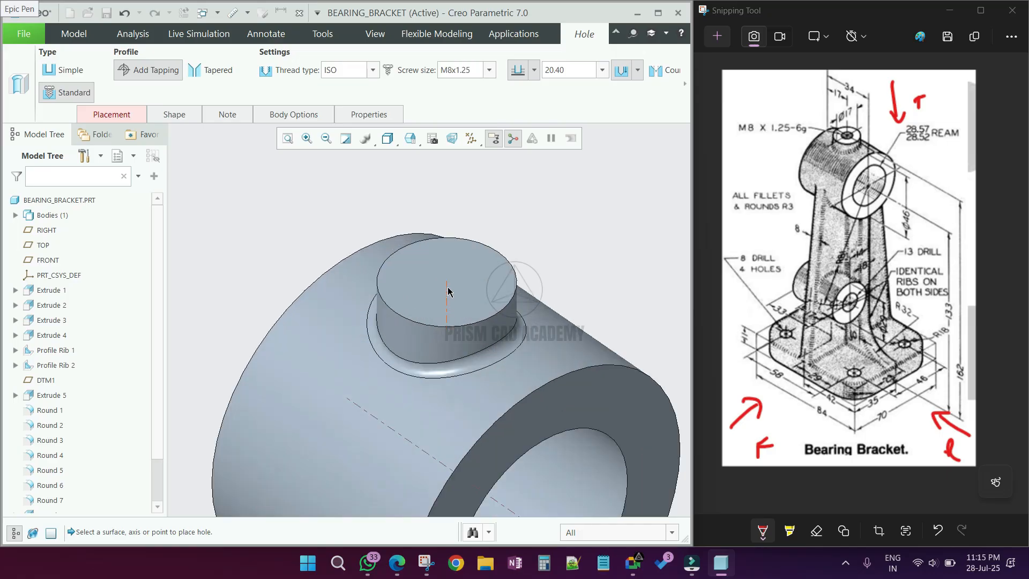
{"action": "scroll", "coordinate": [447, 300], "scroll_direction": "up", "scroll_amount": 3}
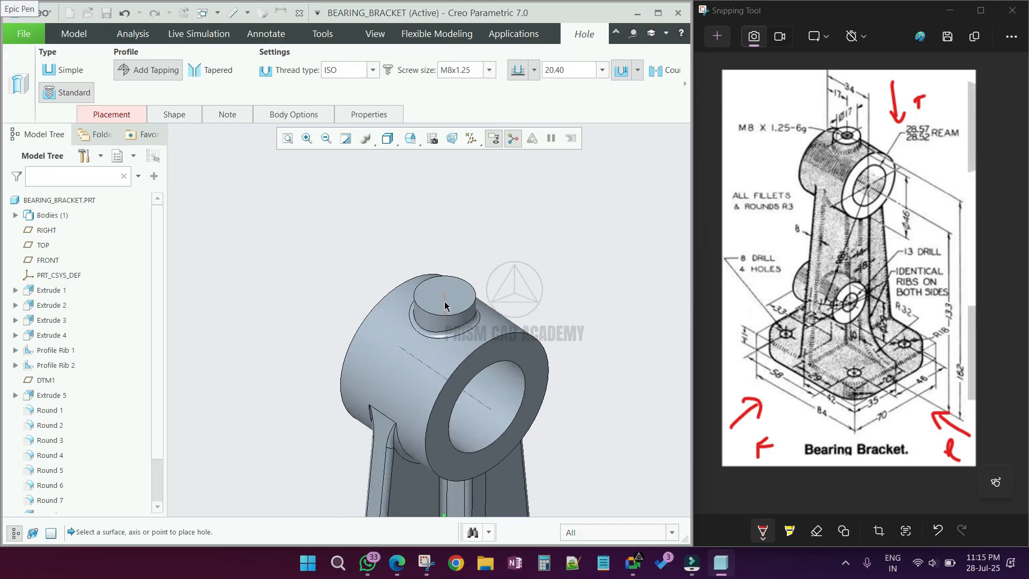
{"action": "left_click", "coordinate": [445, 303]}
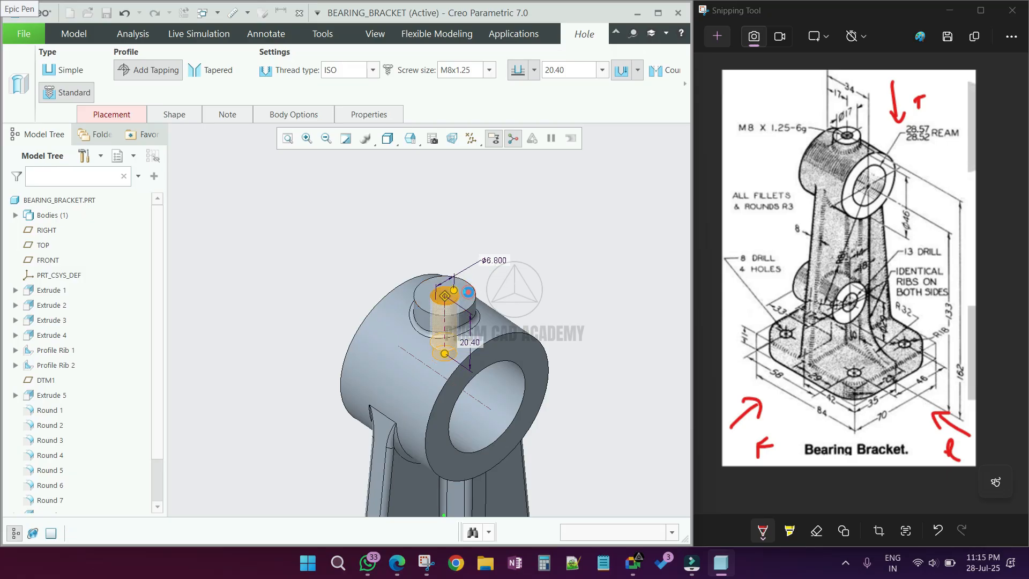
{"action": "middle_click_drag", "start_coordinate": [455, 316], "coordinate": [517, 304]}
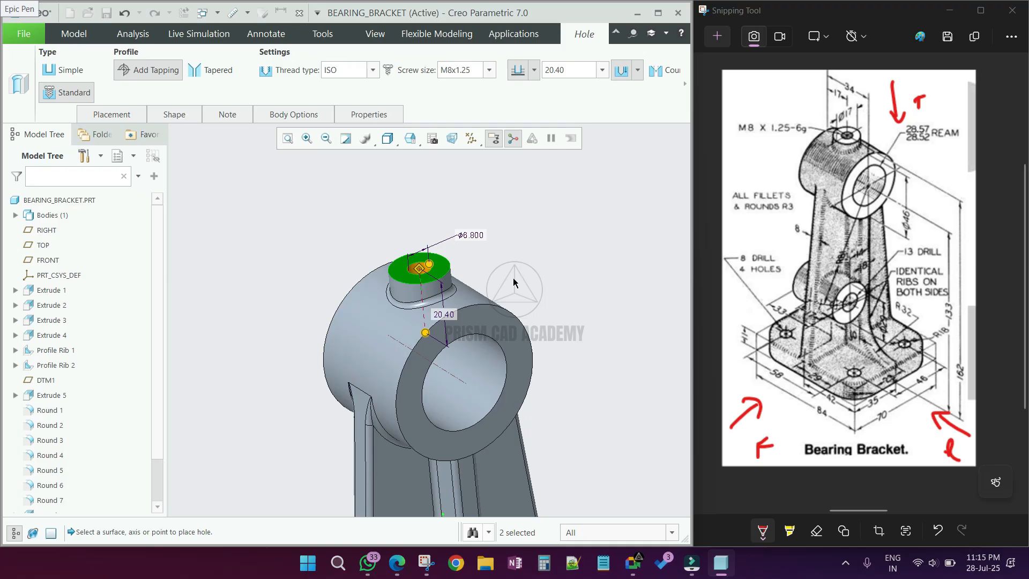
{"action": "middle_click_drag", "start_coordinate": [471, 296], "coordinate": [415, 294]}
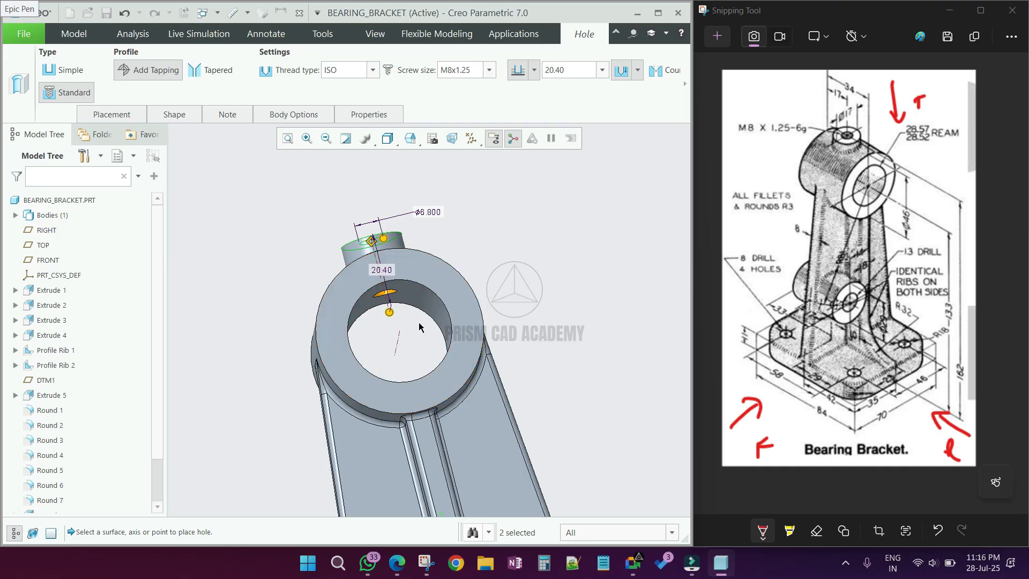
{"action": "middle_click", "coordinate": [489, 270]}
{"action": "left_click", "coordinate": [503, 262]}
Step: Examine the bracket in the FRONT, RIGHT and TOP views and in the default orientation against the reference drawing
{"action": "scroll", "coordinate": [504, 262], "scroll_direction": "up", "scroll_amount": 5}
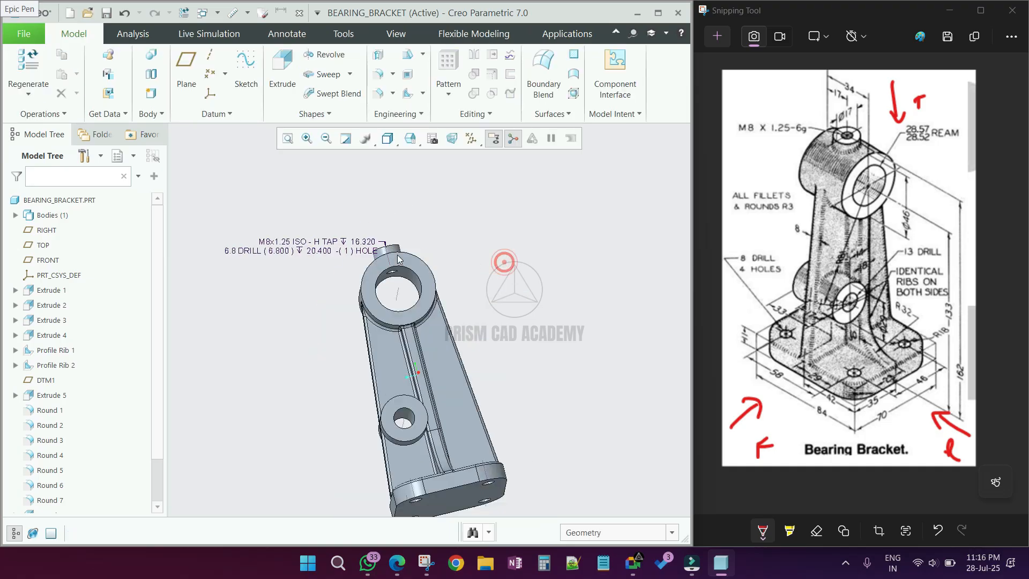
{"action": "middle_click_drag", "start_coordinate": [504, 262], "coordinate": [420, 299]}
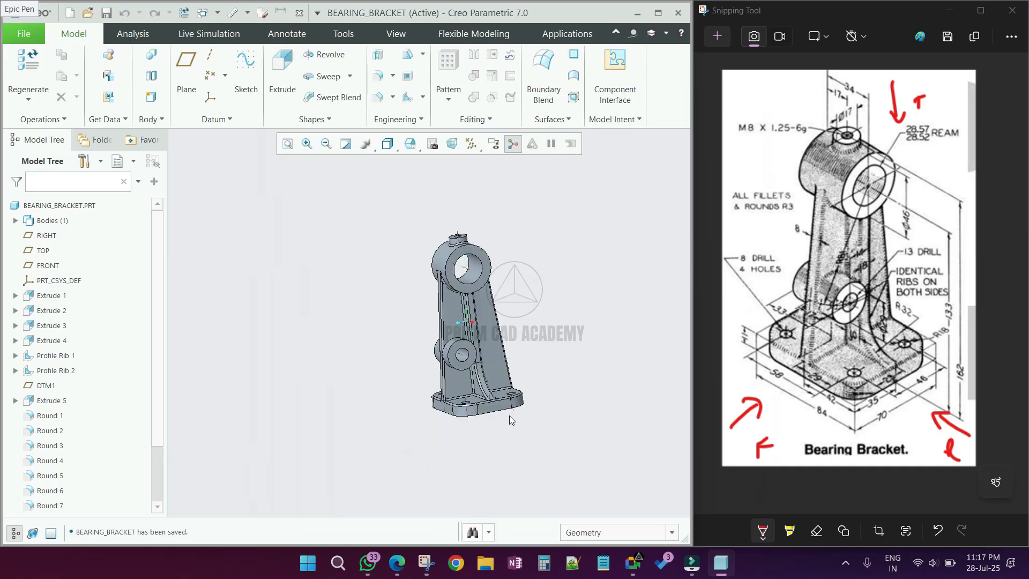
{"action": "scroll", "coordinate": [510, 414], "scroll_direction": "down", "scroll_amount": 2}
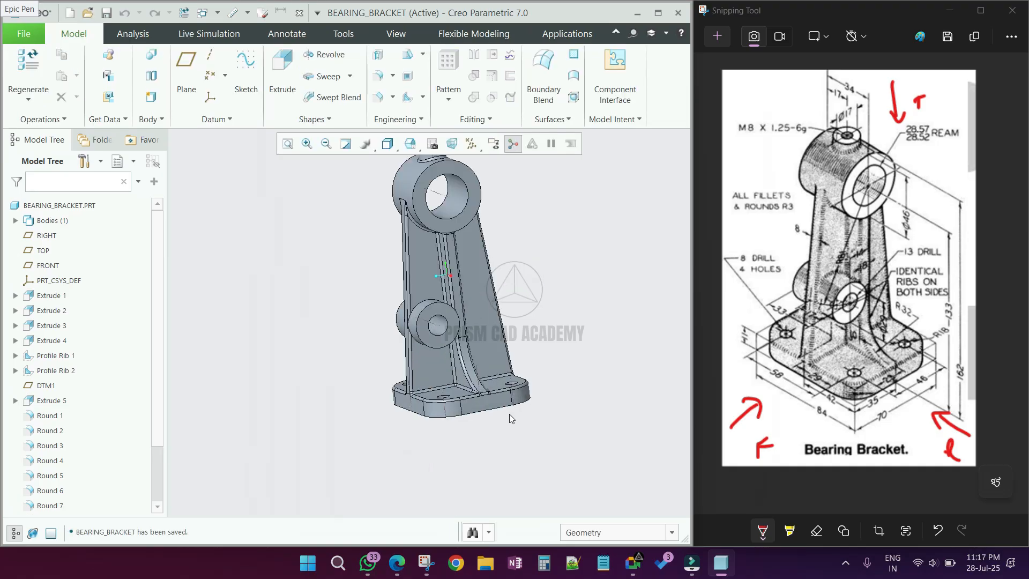
{"action": "left_click", "coordinate": [409, 143]}
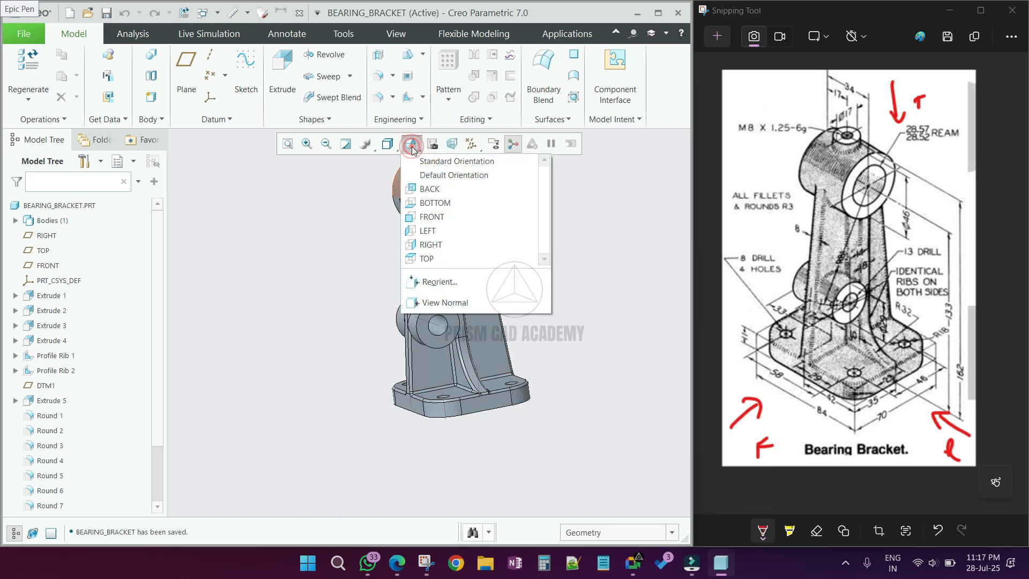
{"action": "left_click", "coordinate": [433, 222]}
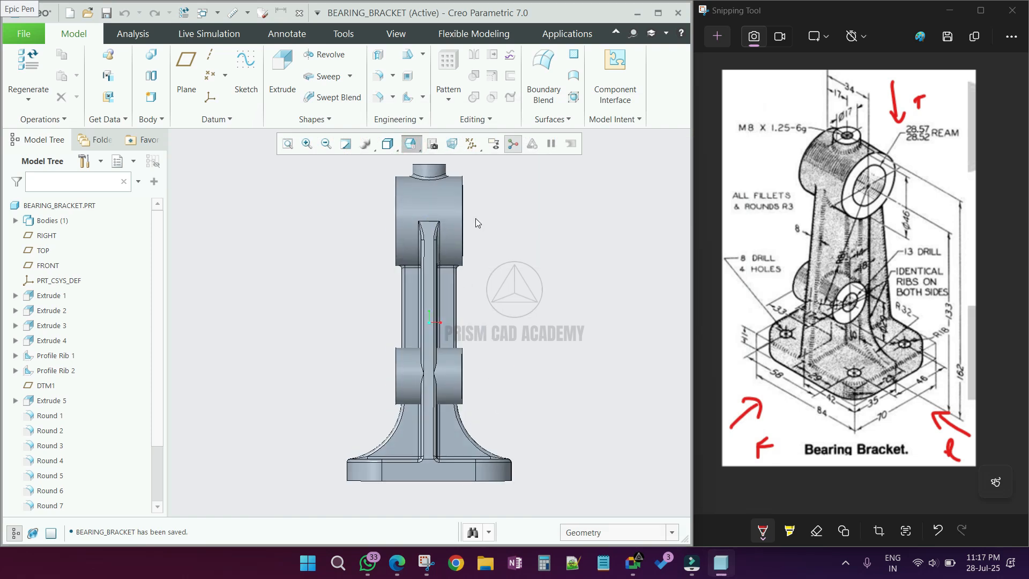
{"action": "left_click", "coordinate": [410, 143]}
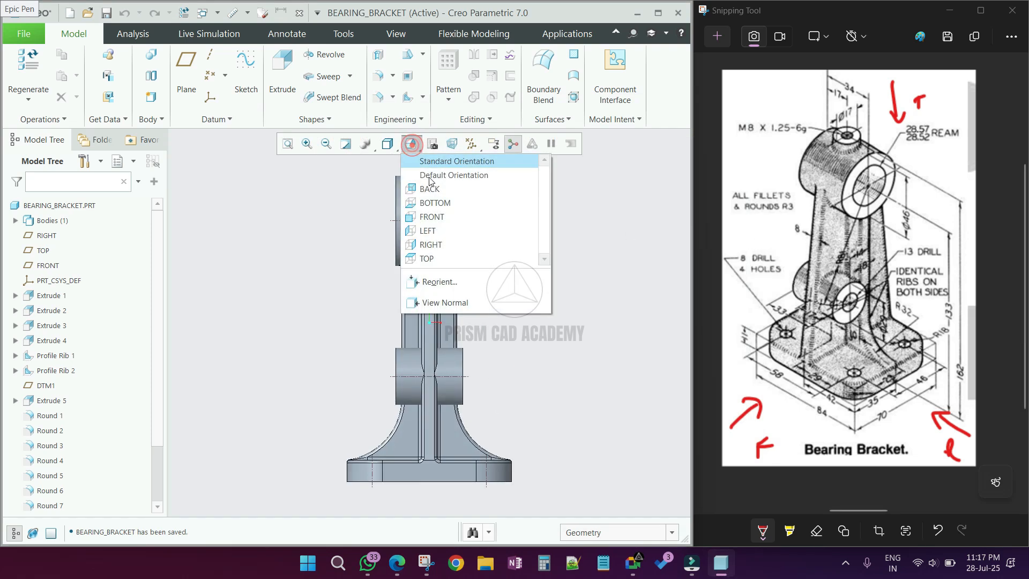
{"action": "left_click", "coordinate": [433, 244]}
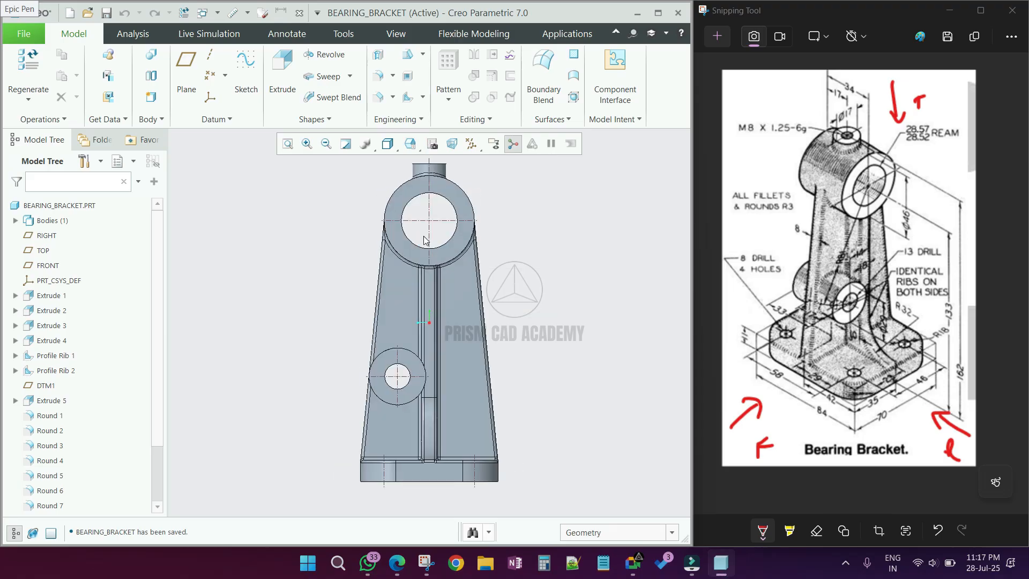
{"action": "left_click", "coordinate": [410, 148]}
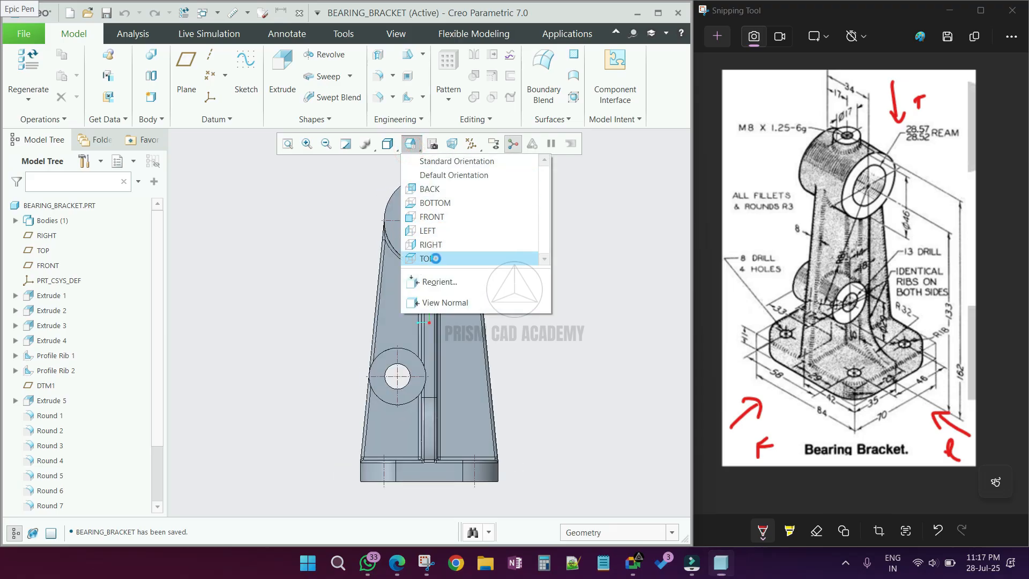
{"action": "left_click", "coordinate": [435, 258]}
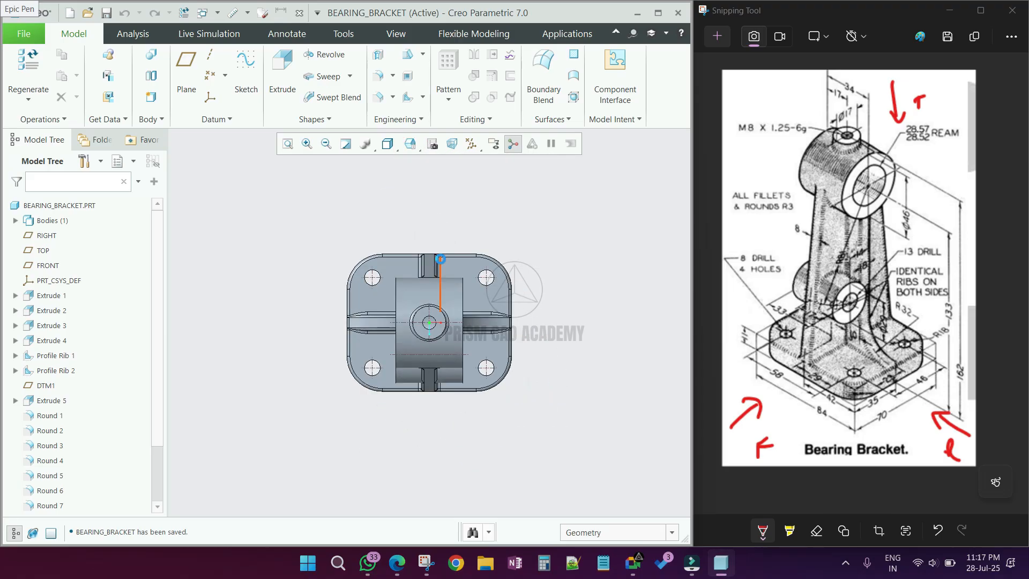
{"action": "key", "text": "ctrl+d"}
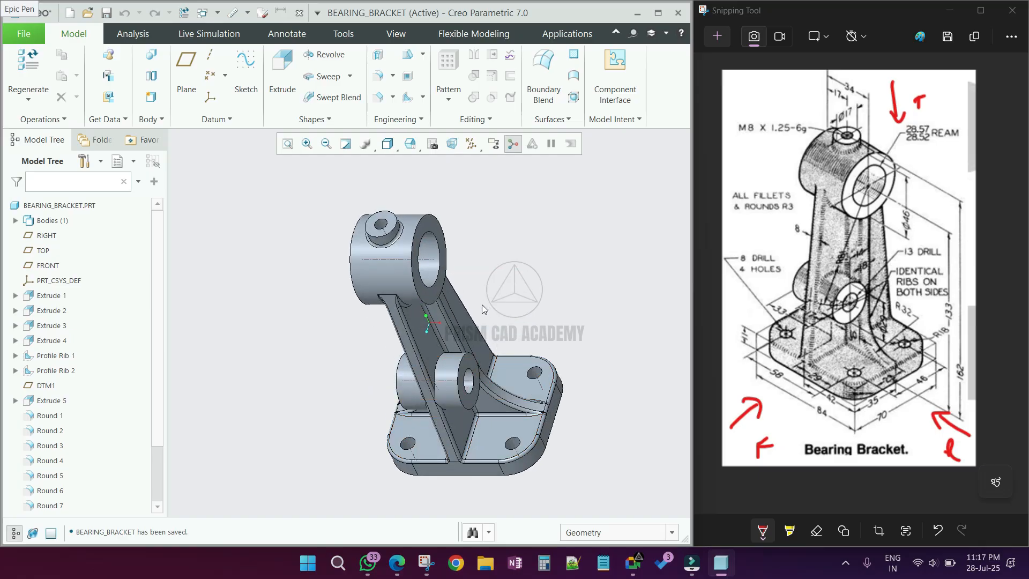
{"action": "middle_click_drag", "start_coordinate": [438, 310], "coordinate": [419, 298]}
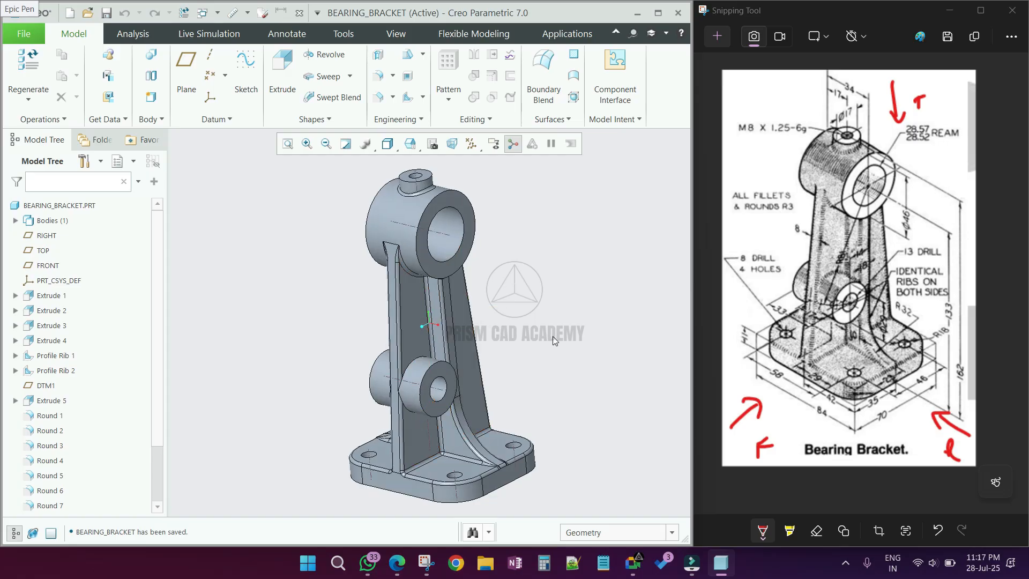